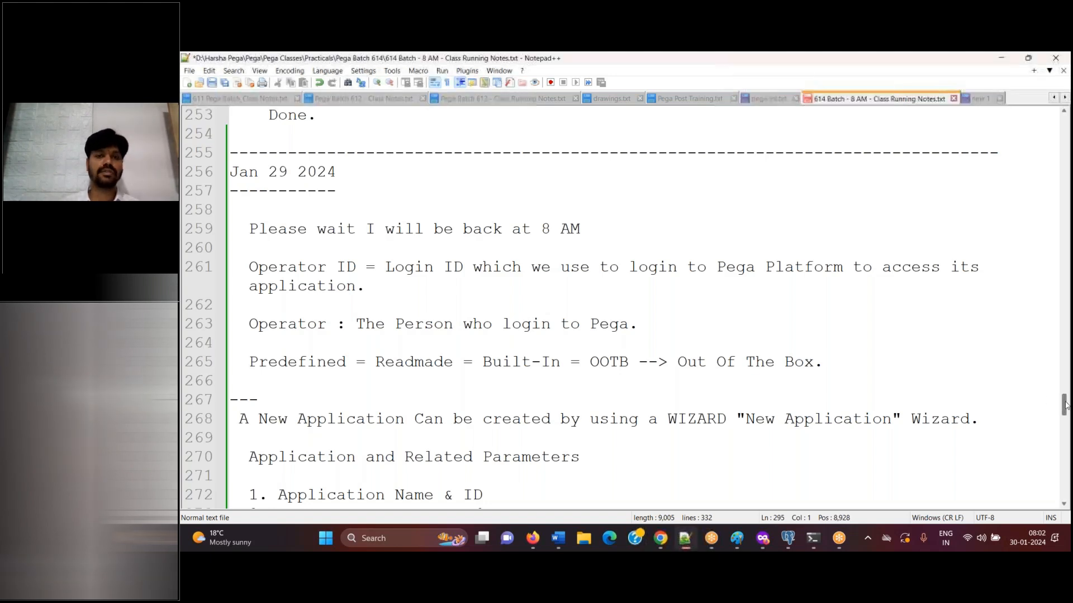
Switch to the browser and log in to Pega with the framework developer's operator ID and account password
drag(1064, 405, 1065, 419)
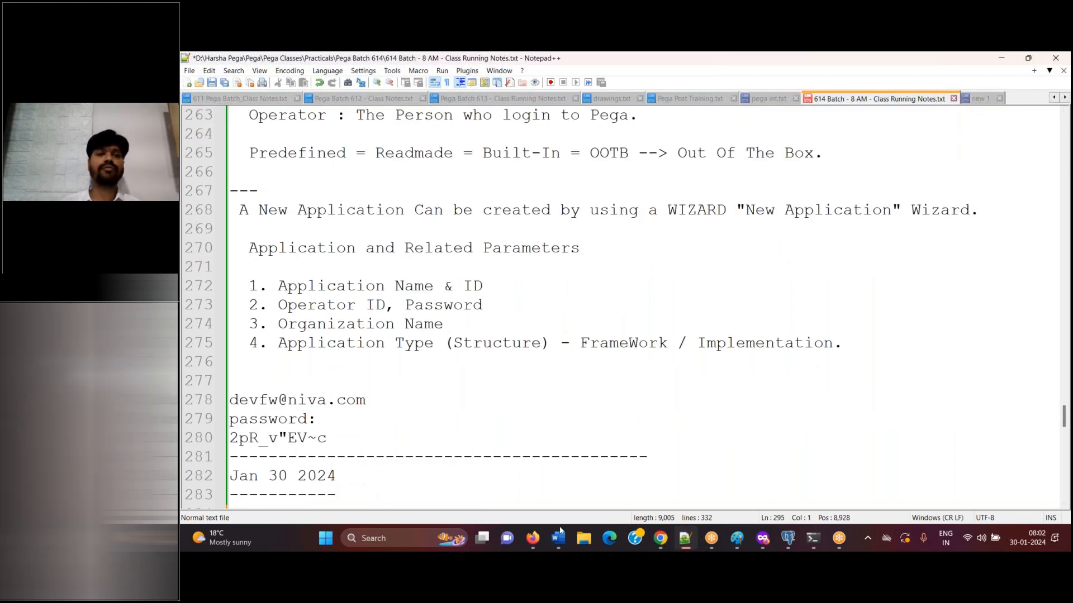
click(532, 537)
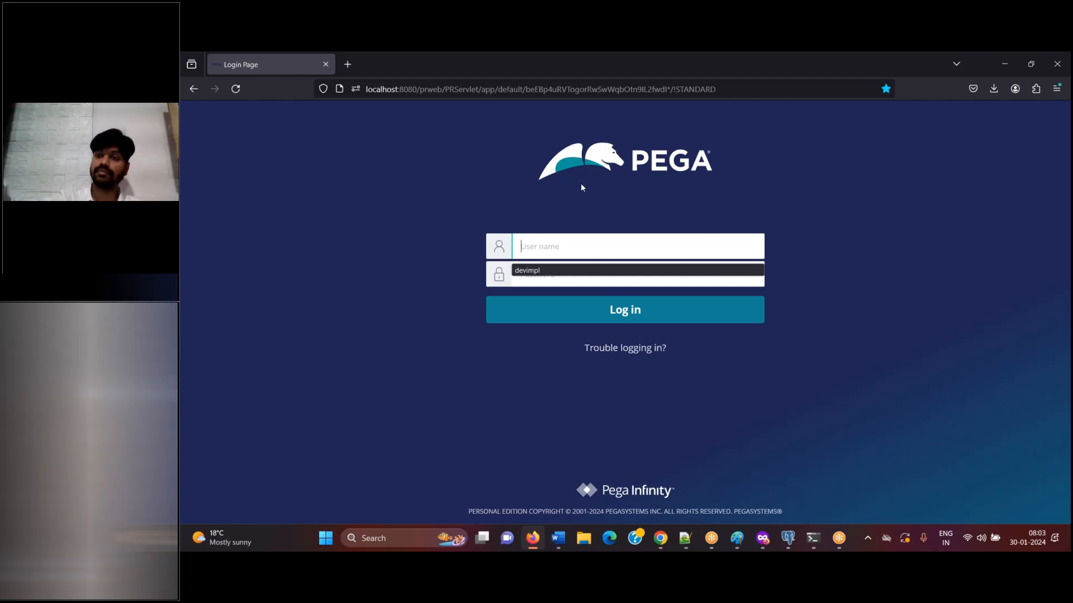
click(592, 244)
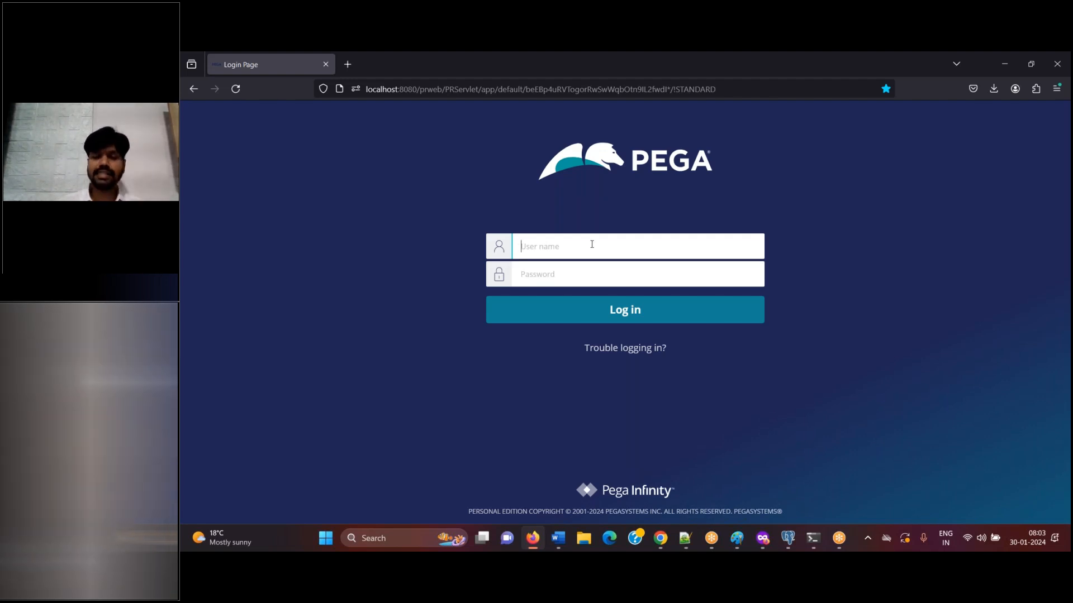
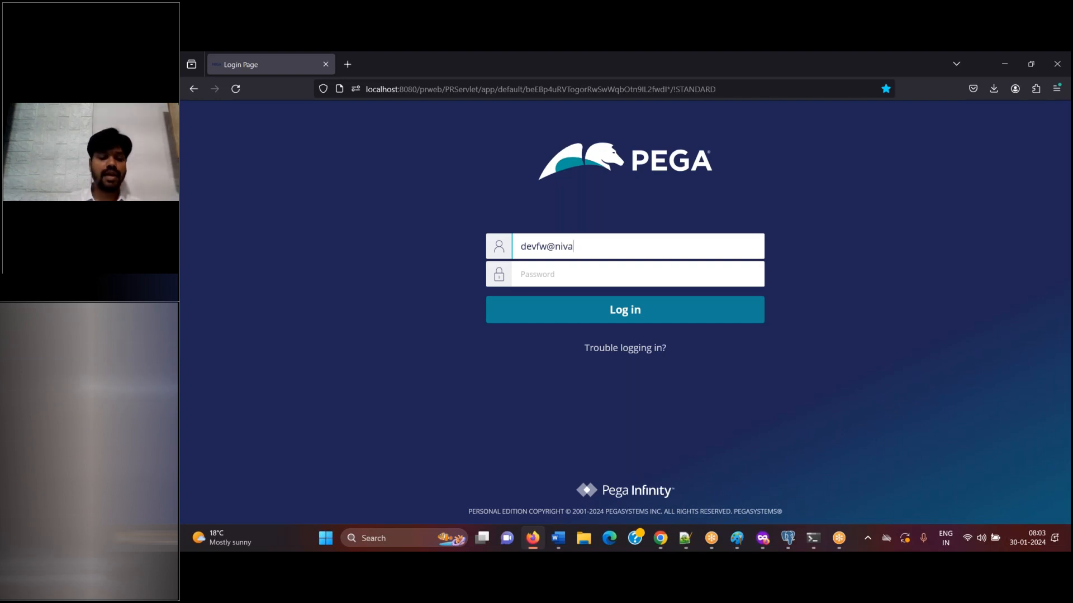
key(Tab)
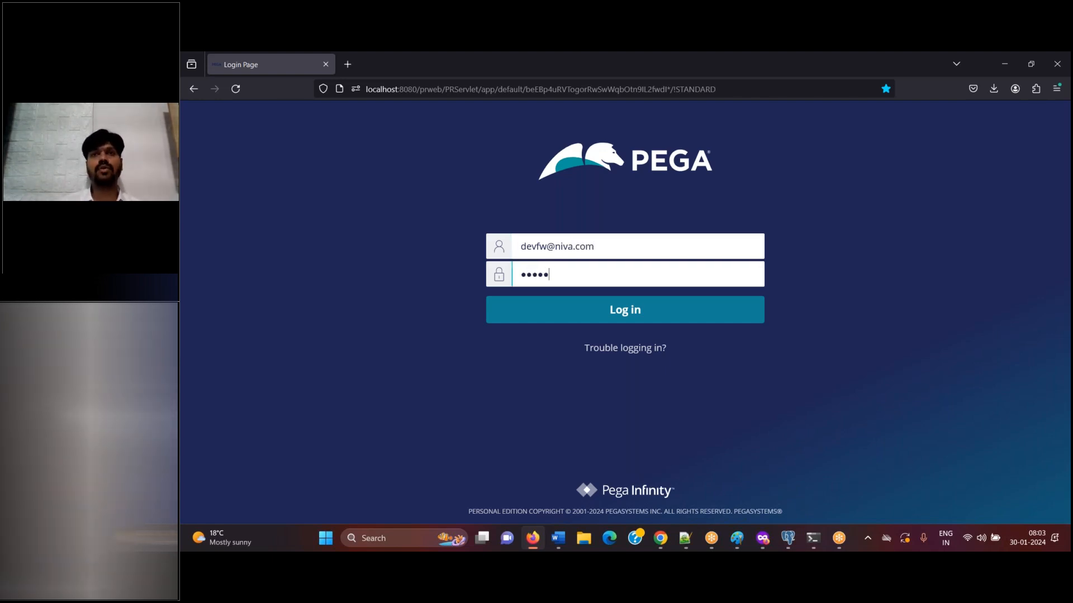
click(631, 314)
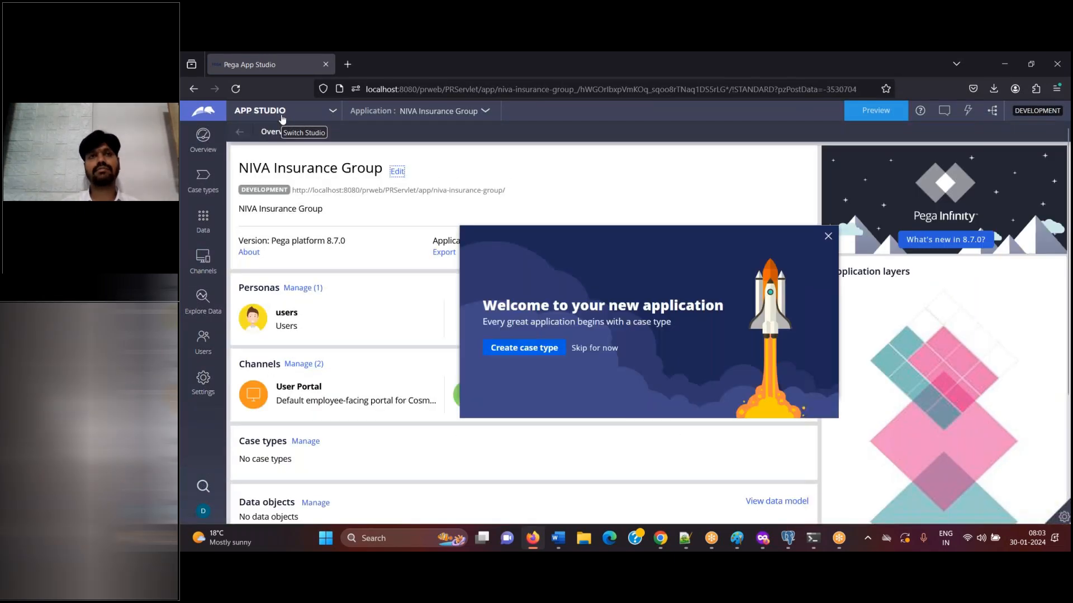
Switch the NIVA Insurance Group application from App Studio to Dev Studio
click(283, 118)
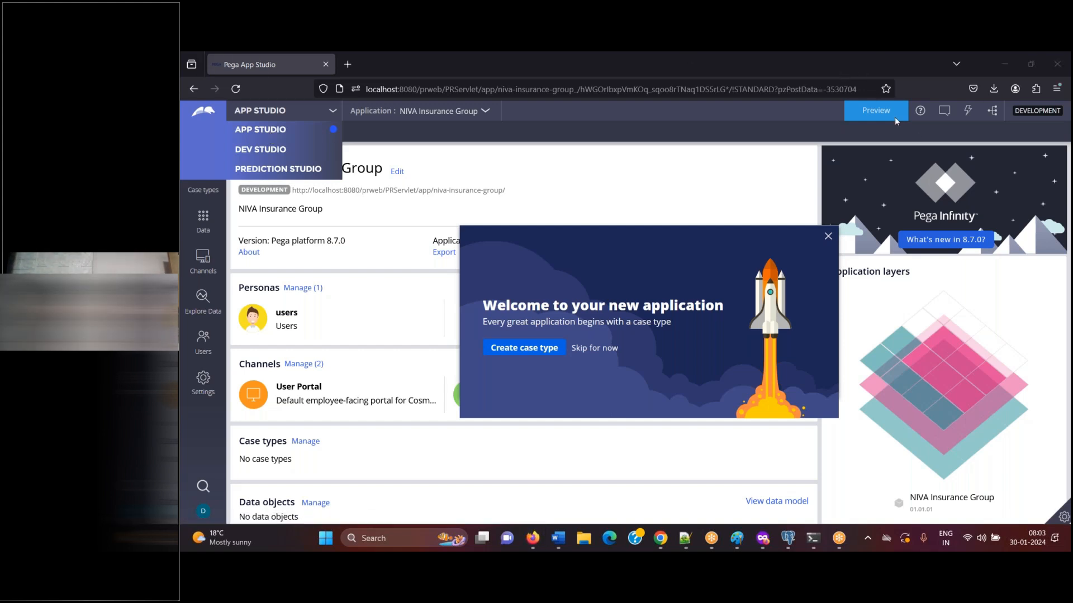
click(279, 150)
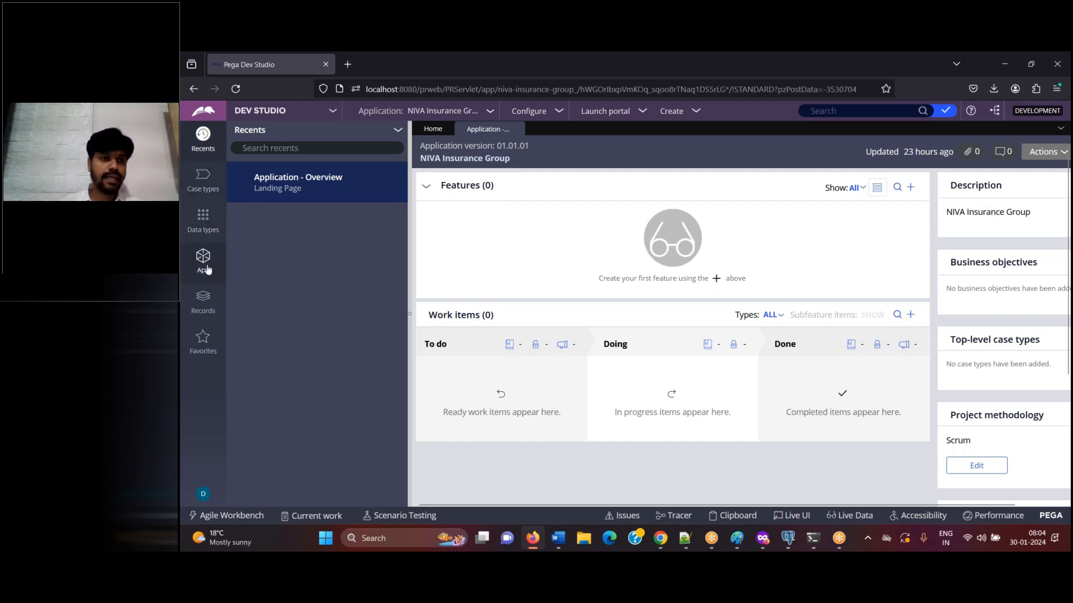
Go back to App Studio and return to Dev Studio to demonstrate changing between studios
click(280, 112)
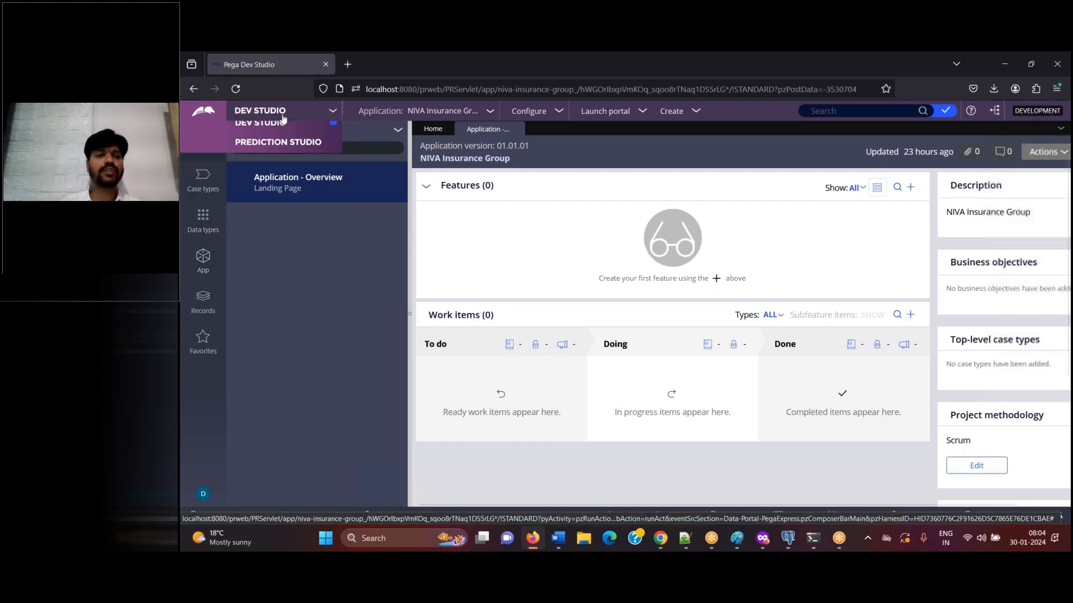
click(268, 136)
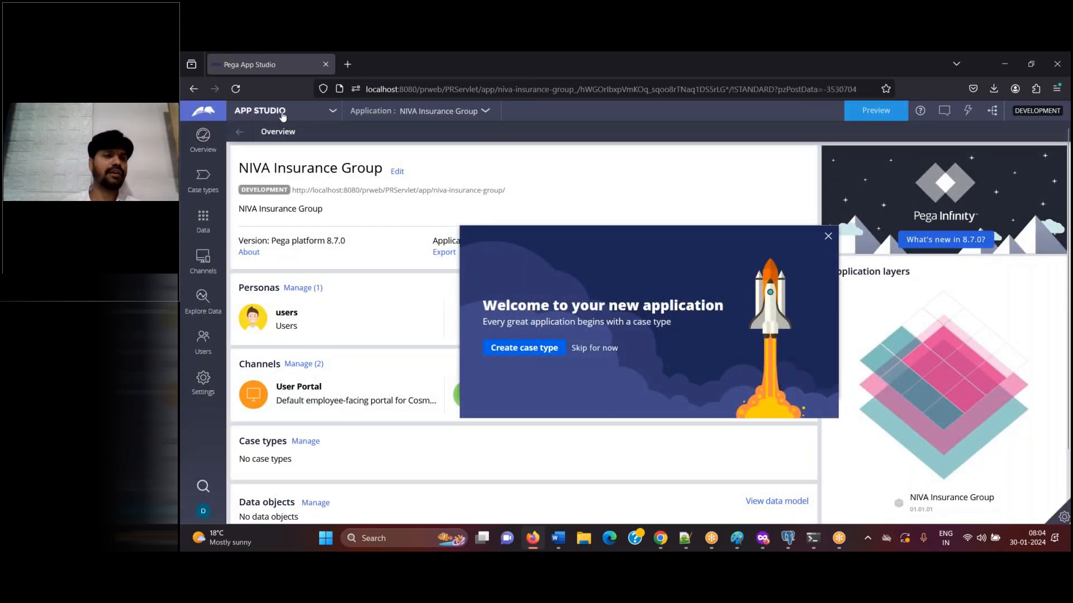
click(282, 113)
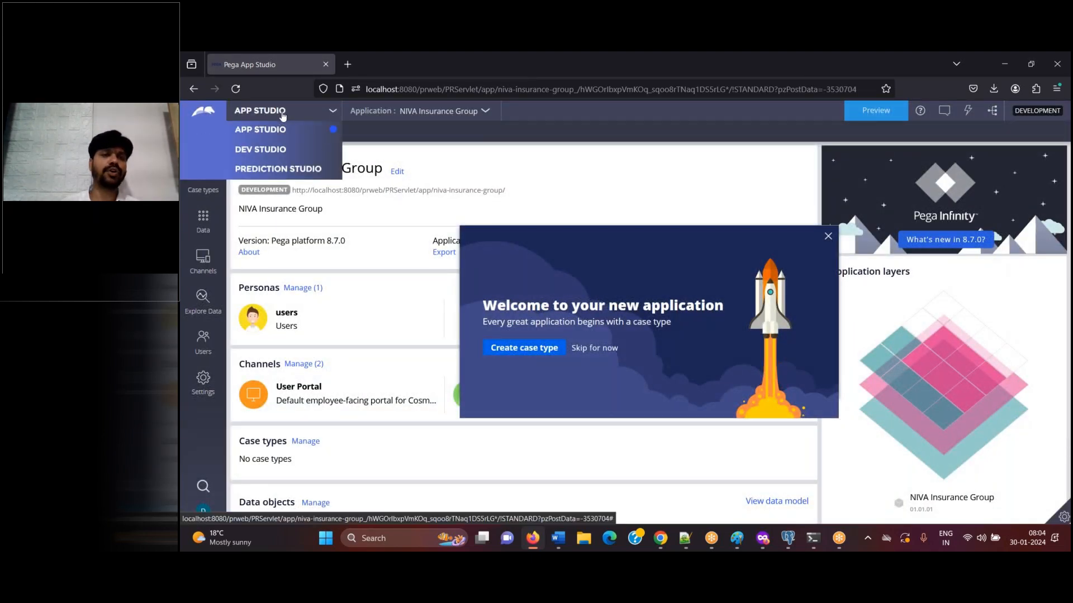
click(273, 152)
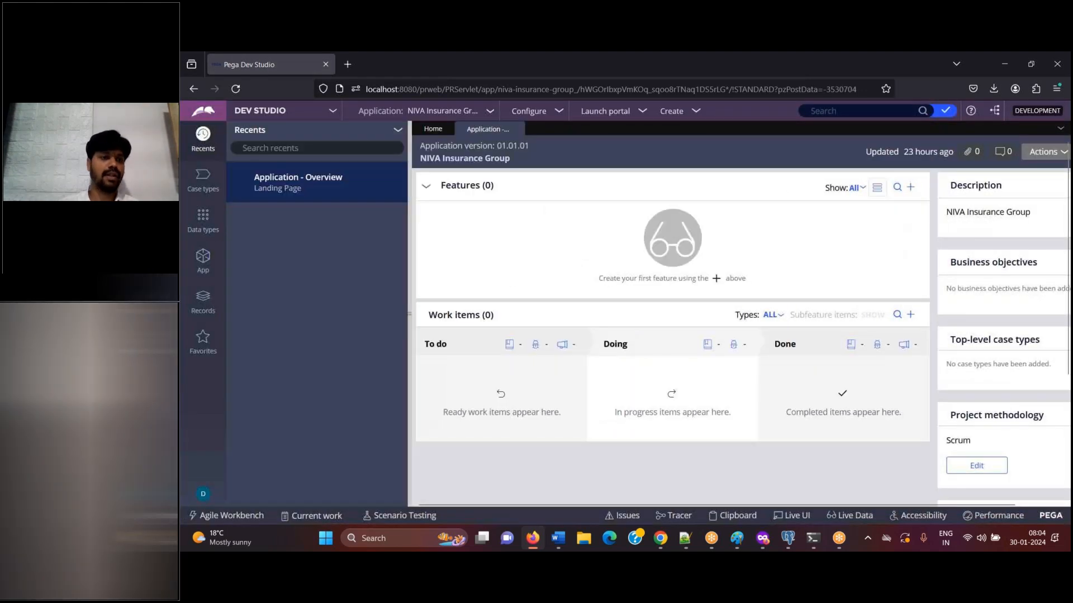
Inspect the stack's applications in the App explorer and close the Application Overview landing page
click(203, 272)
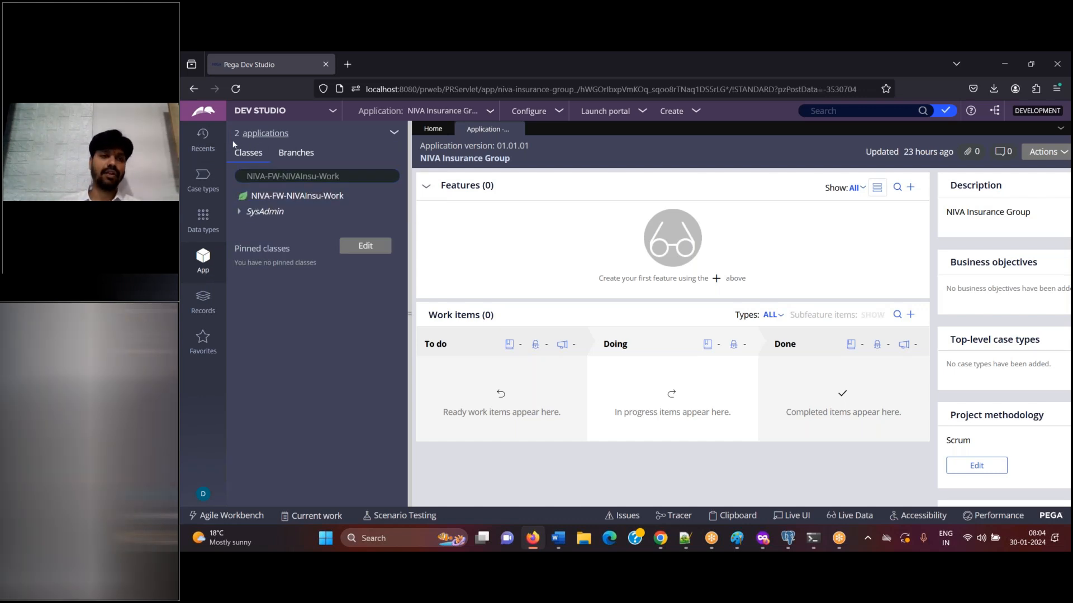
drag(236, 143, 296, 146)
click(839, 75)
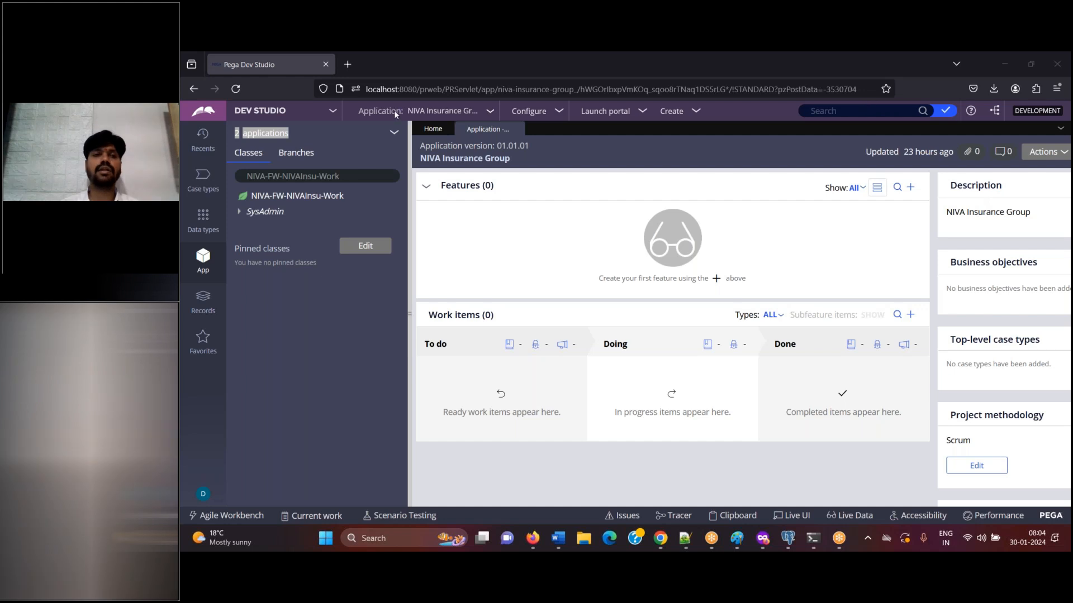
click(337, 133)
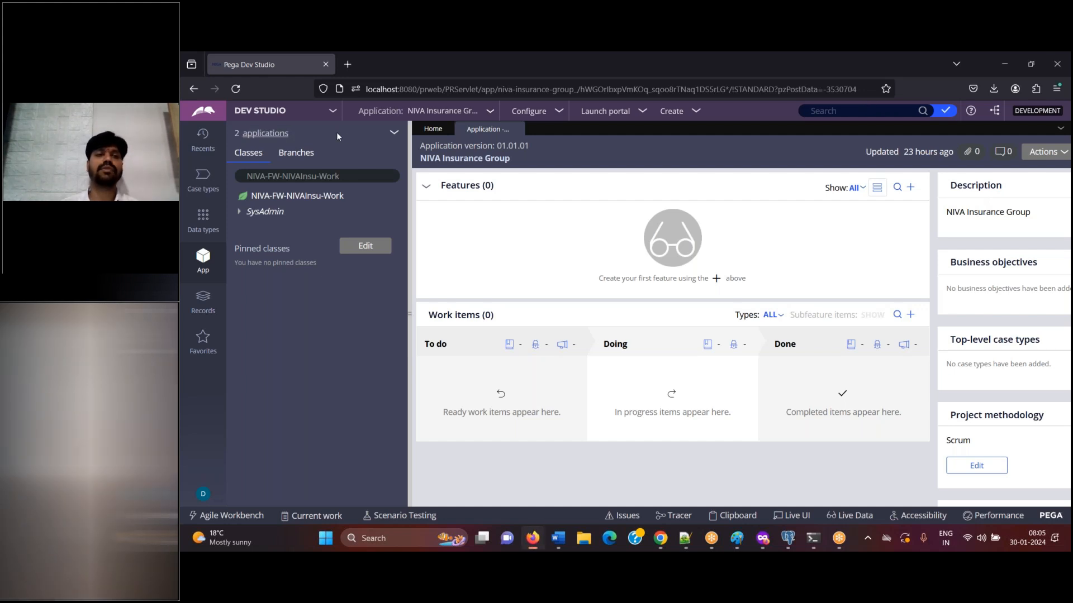
click(265, 140)
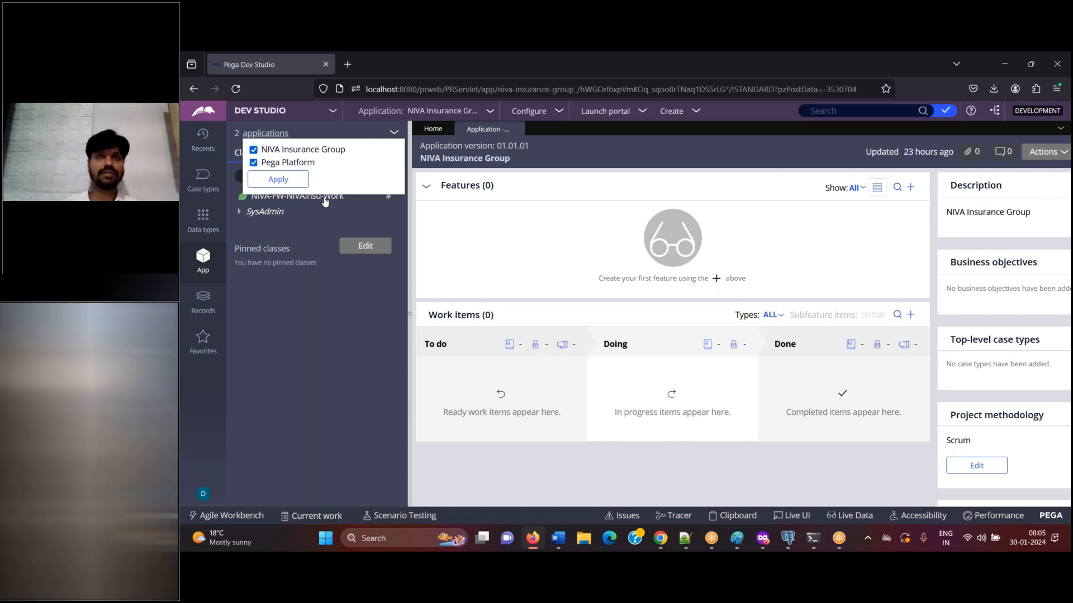
click(341, 316)
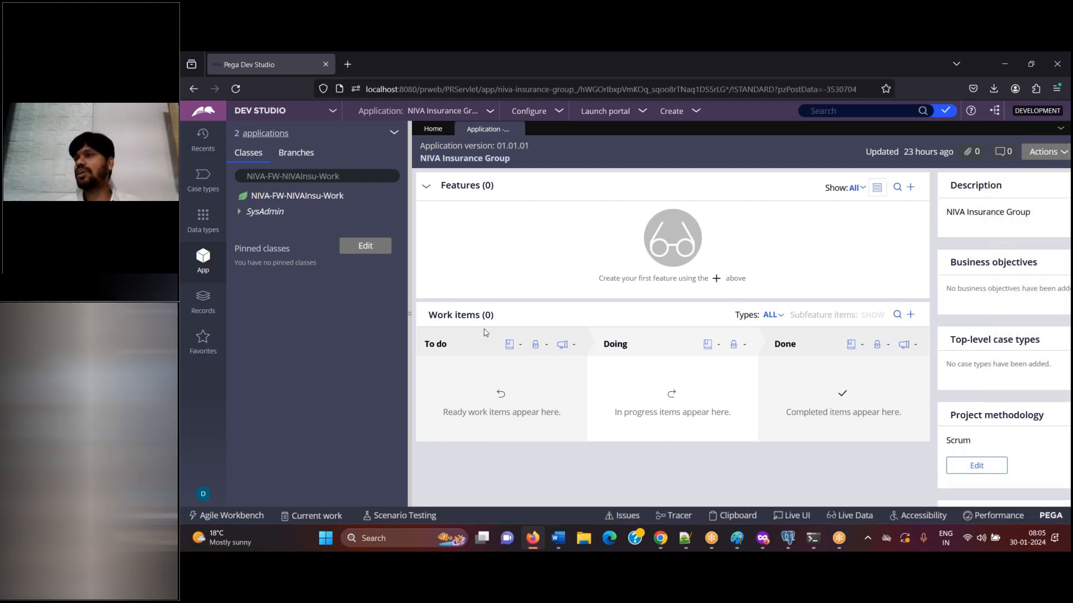
click(518, 129)
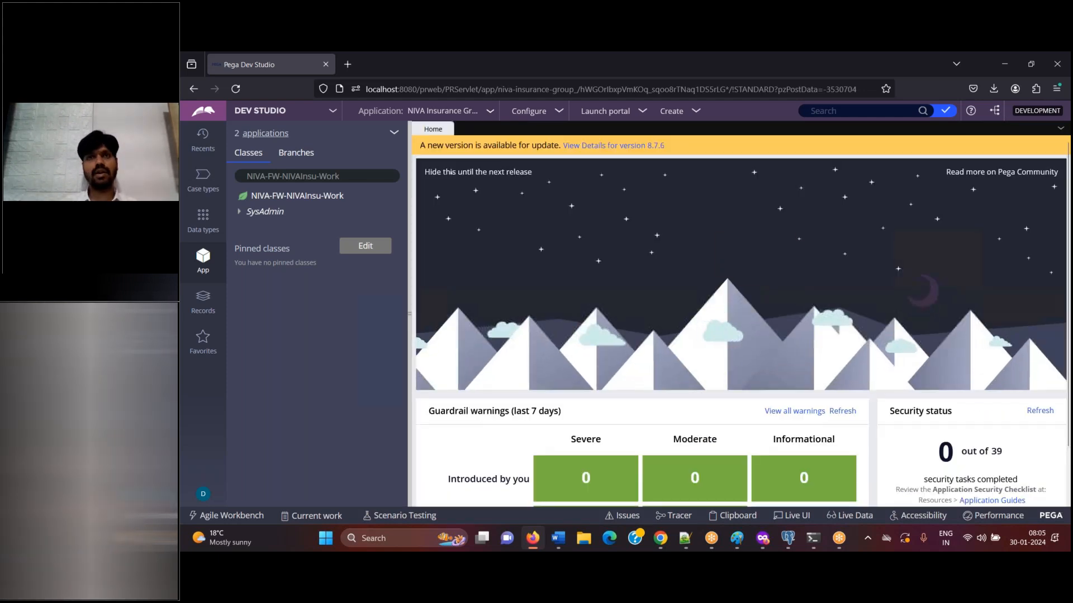
click(565, 544)
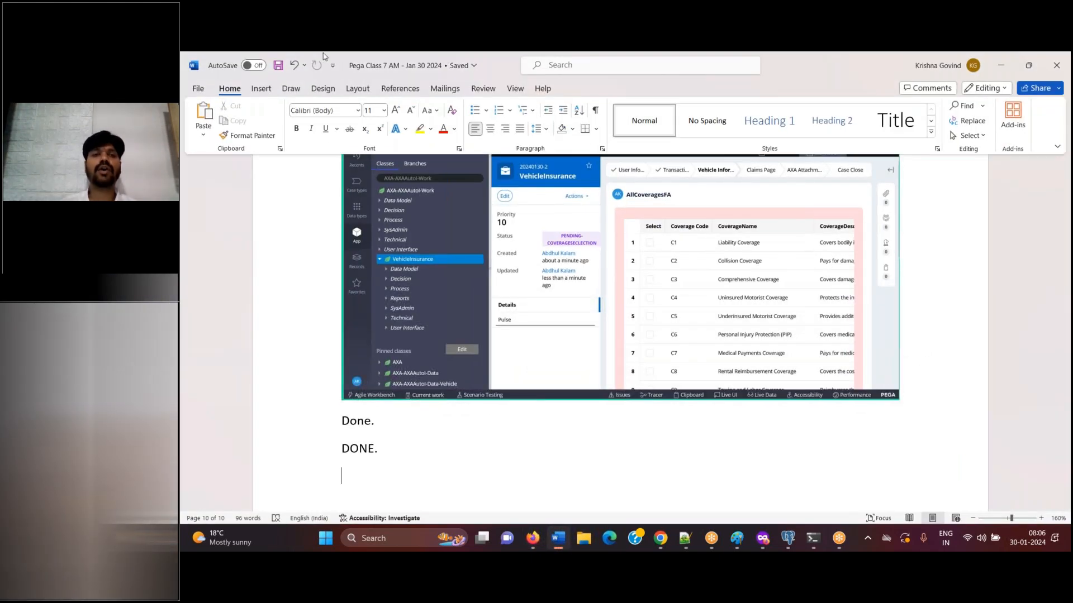
double_click(497, 74)
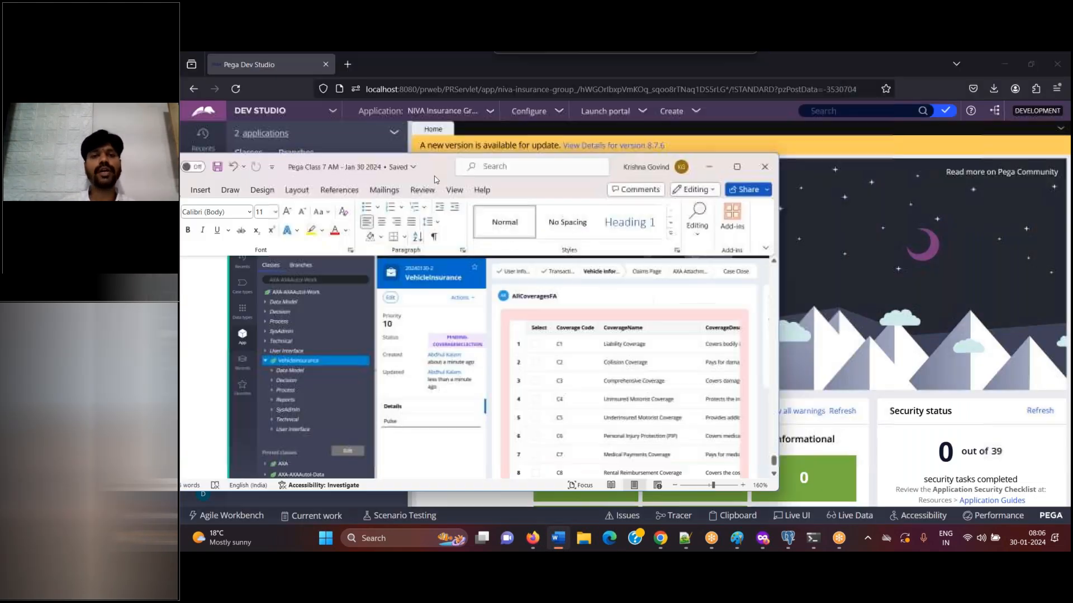
click(709, 167)
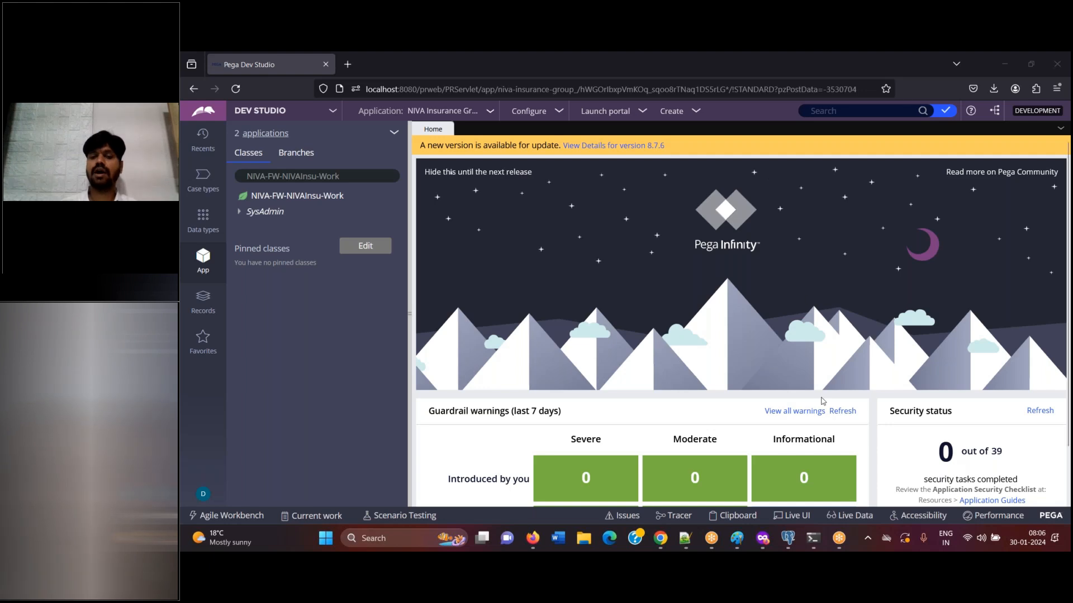
Switch to the class running notes in Notepad++ and start a new line under the Jan 30 2024 heading
click(685, 538)
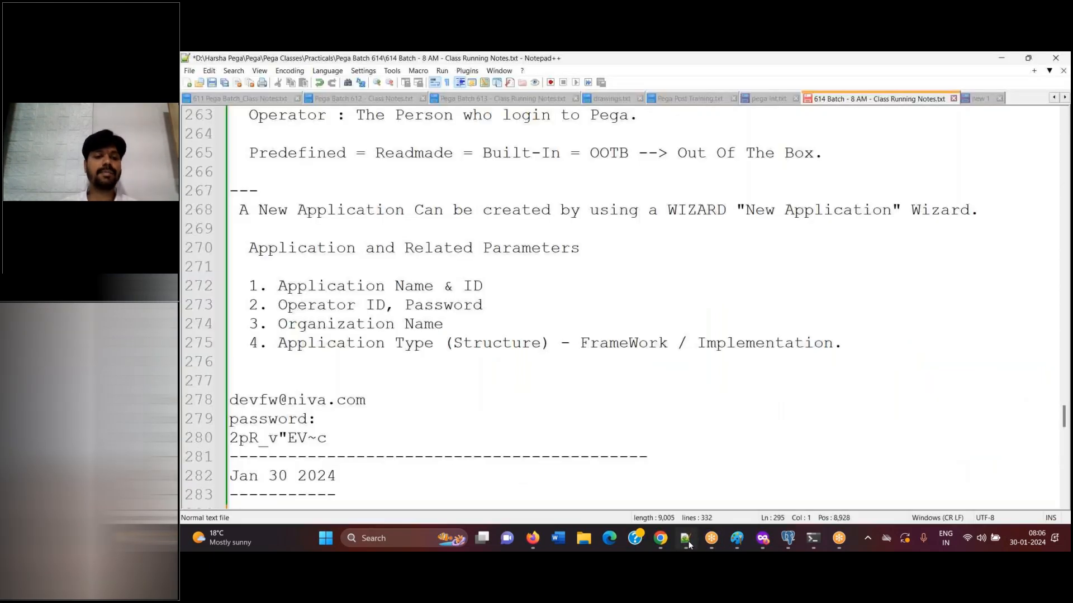
key(Return)
text(How to)
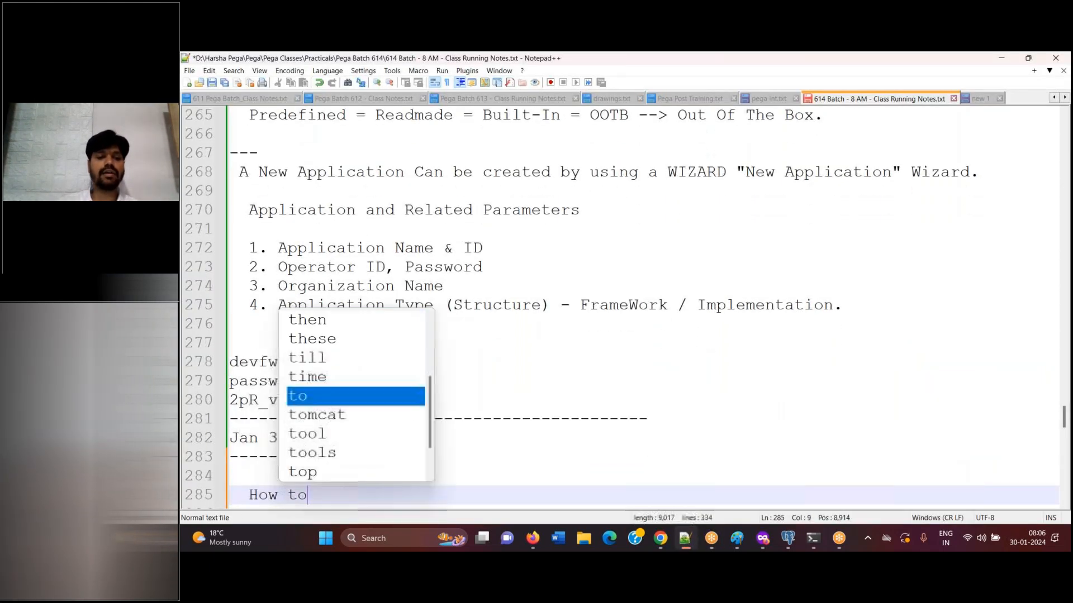
key(BackSpace)
key(BackSpace)
key(BackSpace)
Write the topic line "Creating IMPL applicaiton on top of Existing FW application." under the Jan 30 2024 heading, followed by a blank line
text(Creating IMPL applica)
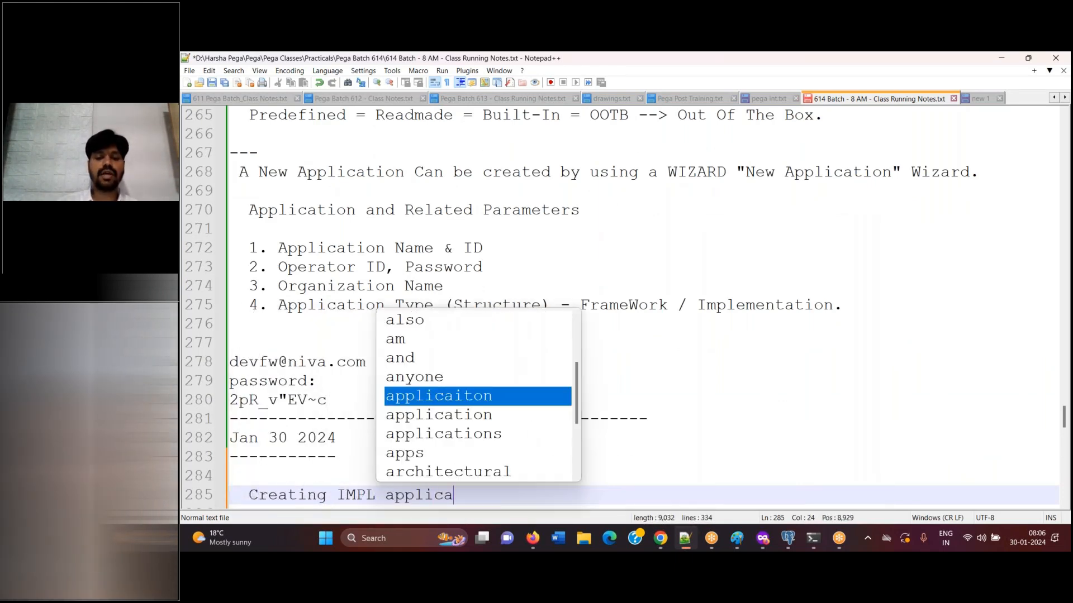
key(Return)
text(on )
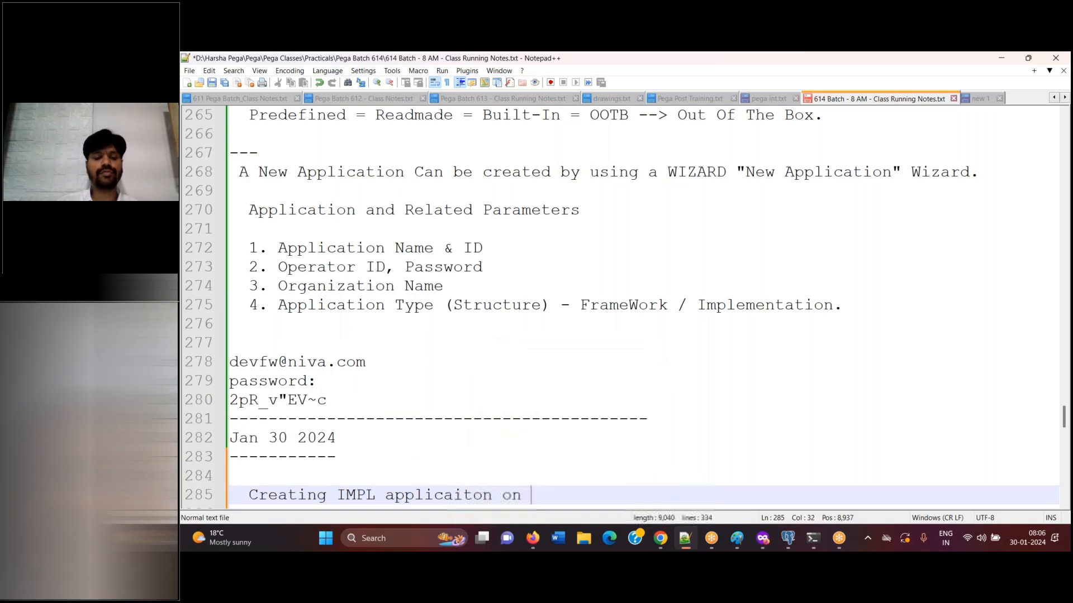
text(top of )
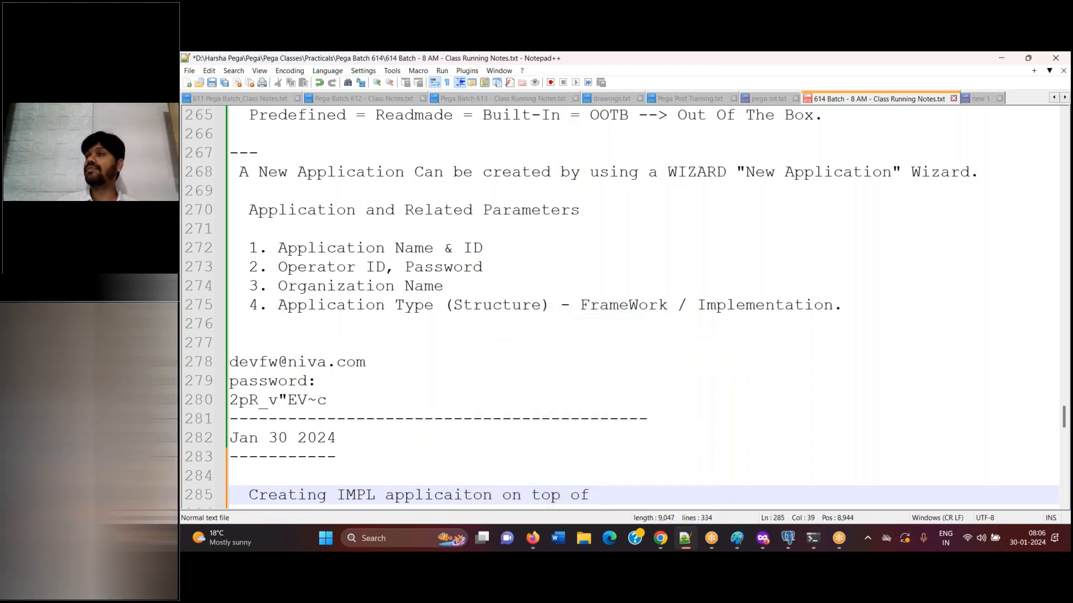
text(Existing )
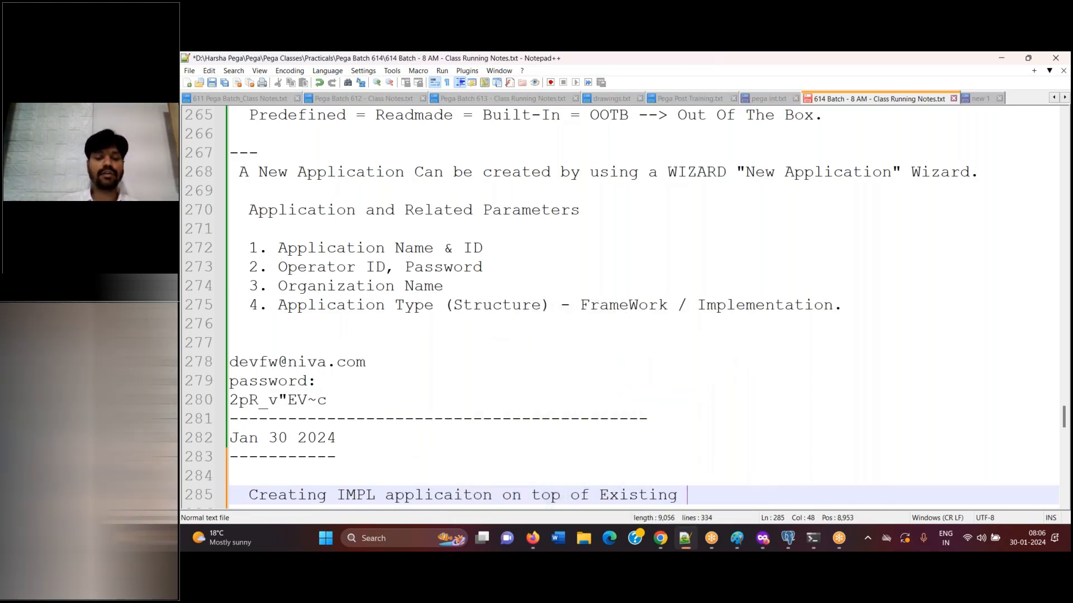
text(FW application.)
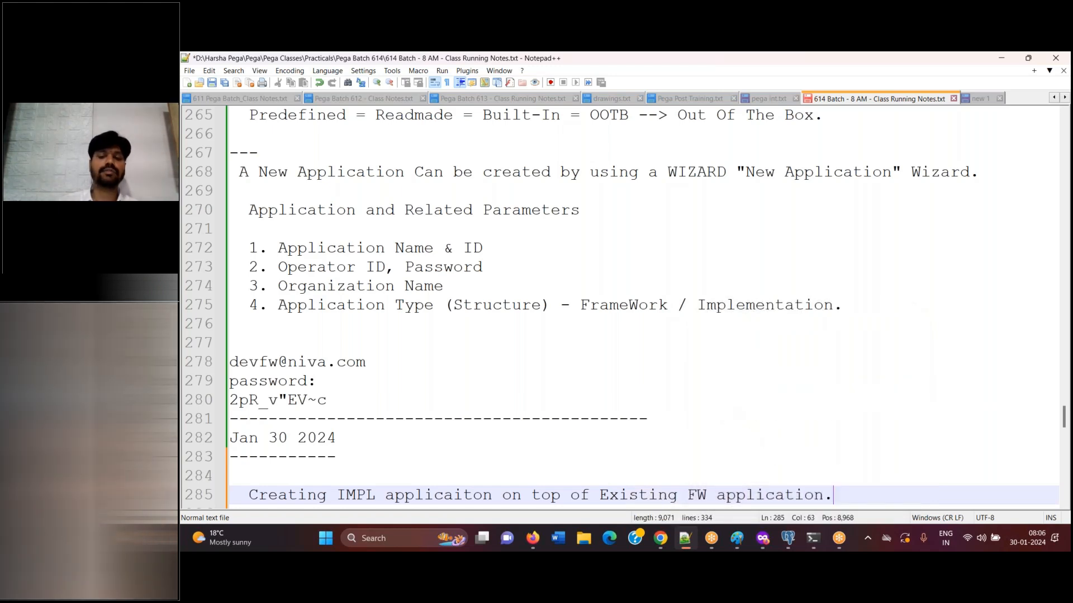
key(Return)
key(Return)
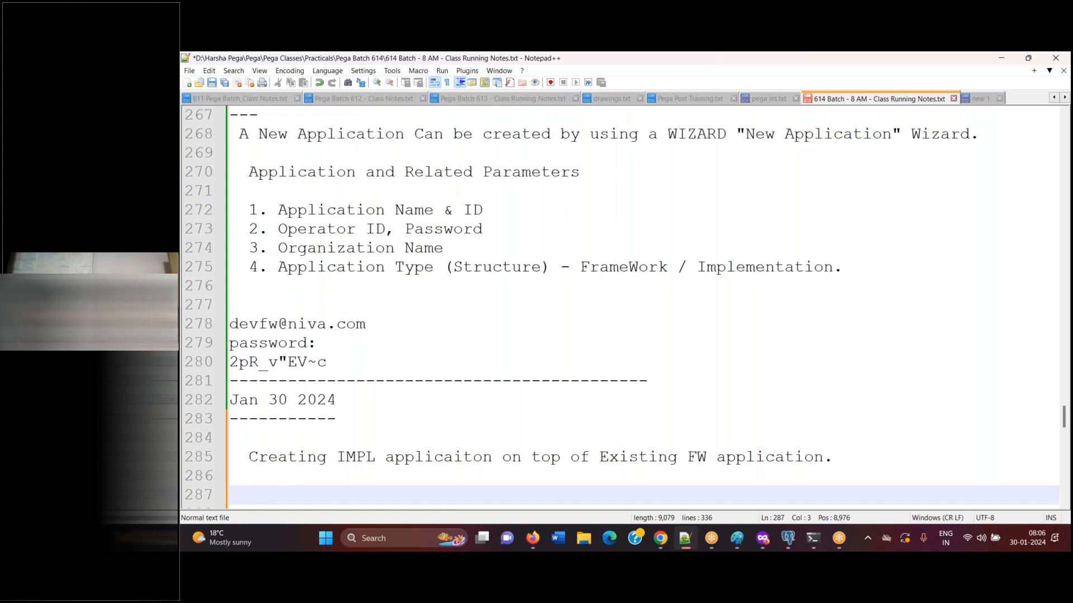
Write the note "As a best practice, its good to have a common Organization for both FW and IMPL Applications." followed by blank lines
text(A)
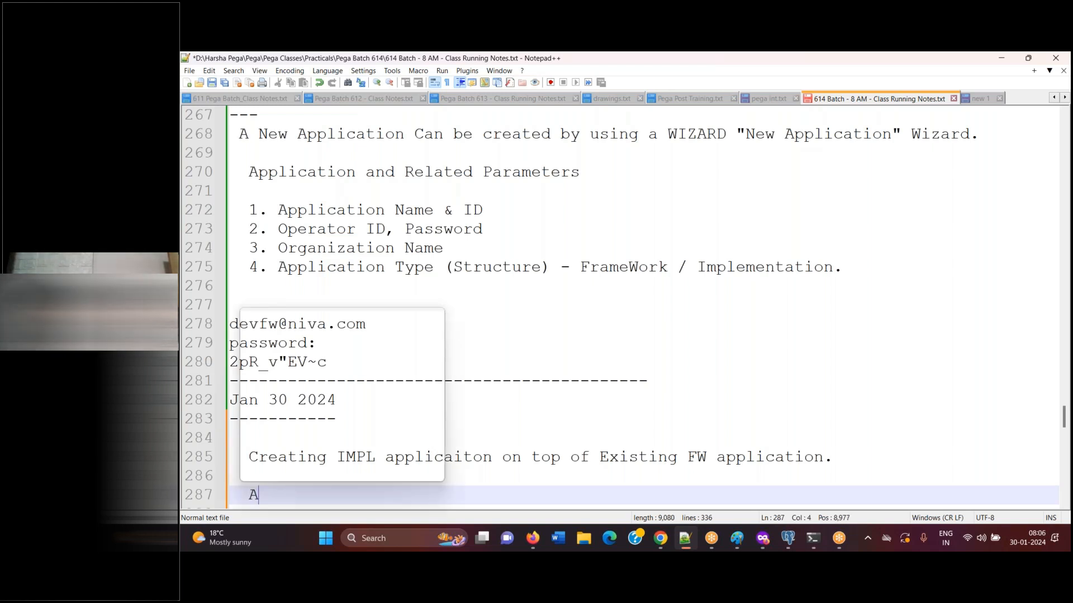
text(s a best practice)
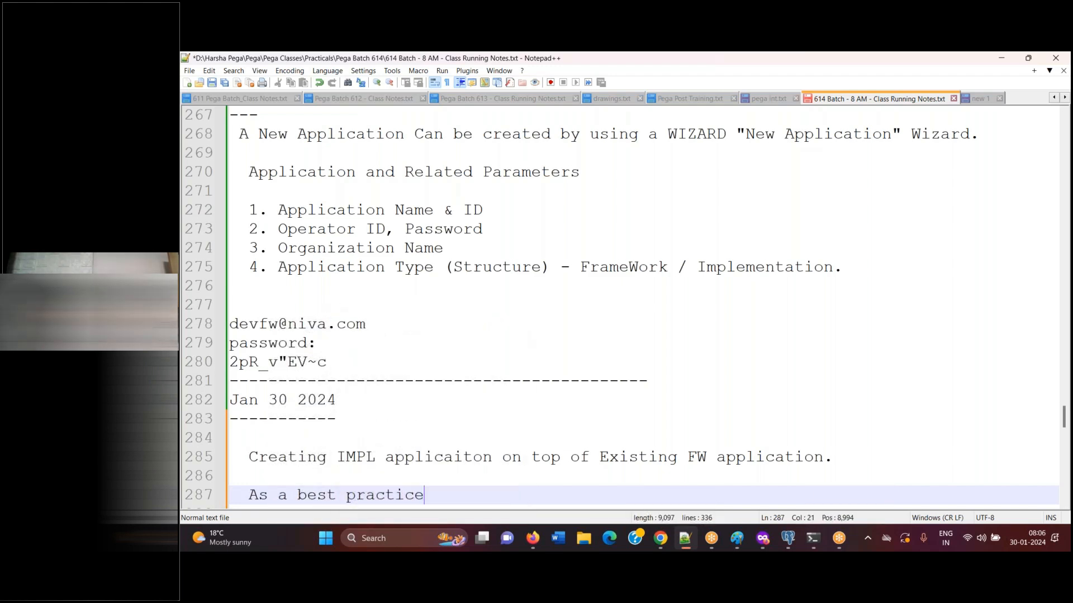
text(, it s good to have)
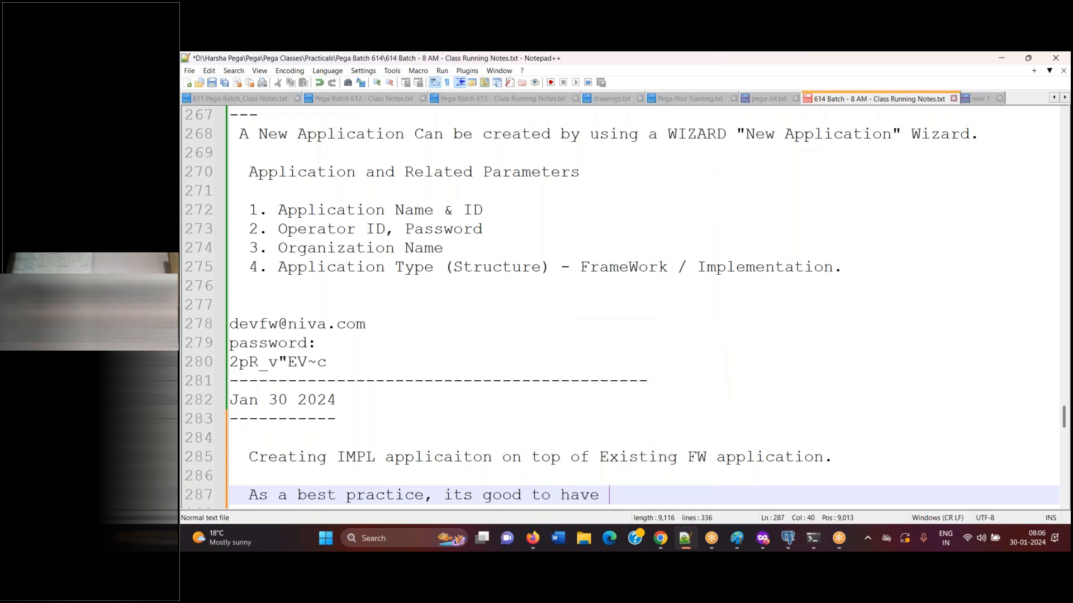
text( a common)
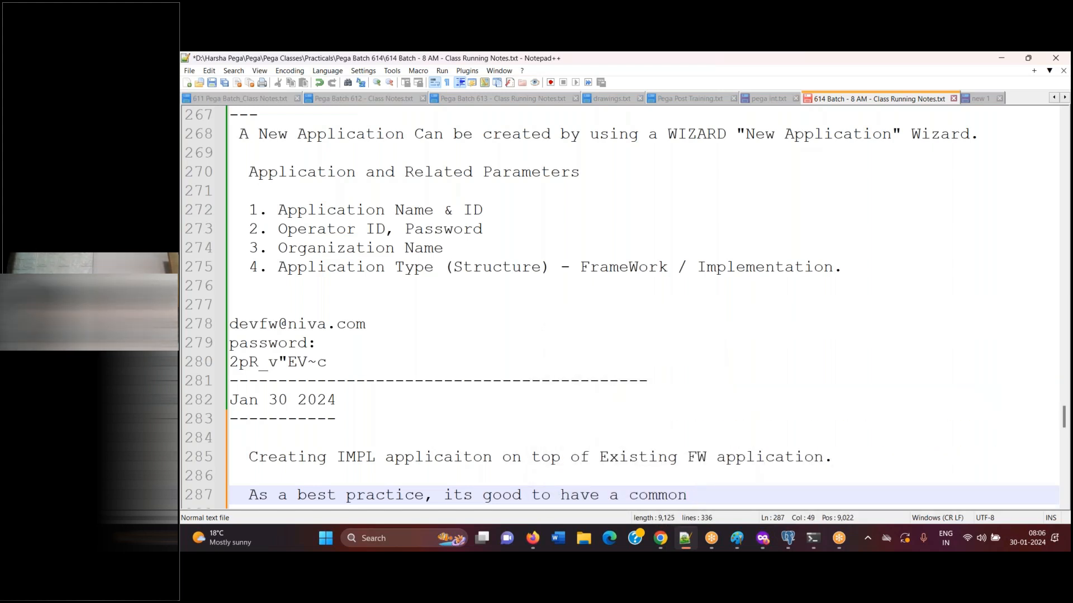
text( Organizatio)
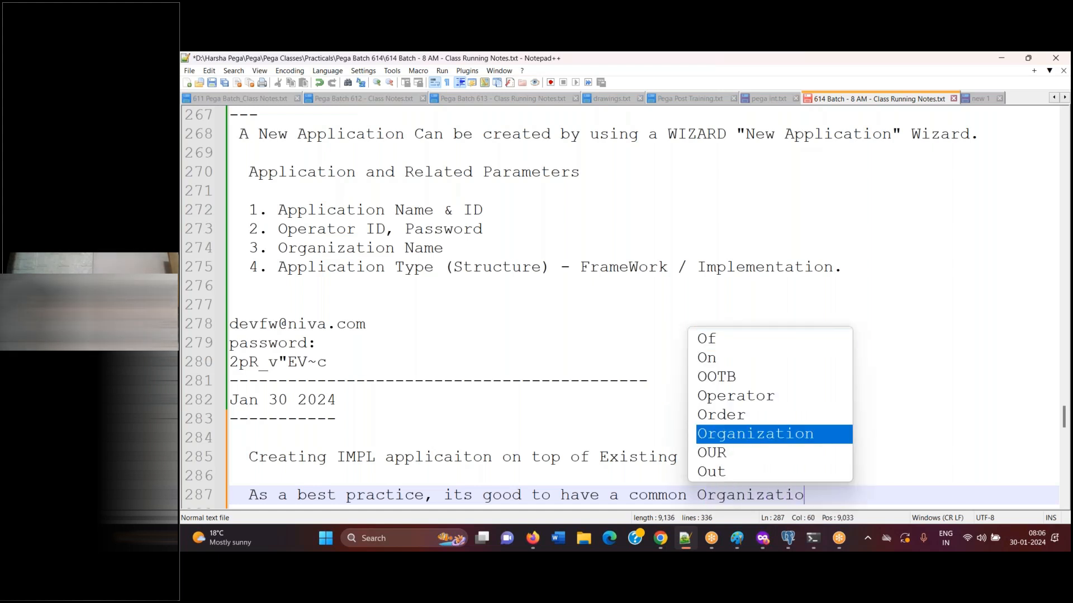
text(n )
text(bo)
key(BackSpace)
key(BackSpace)
text(for both FW and IM)
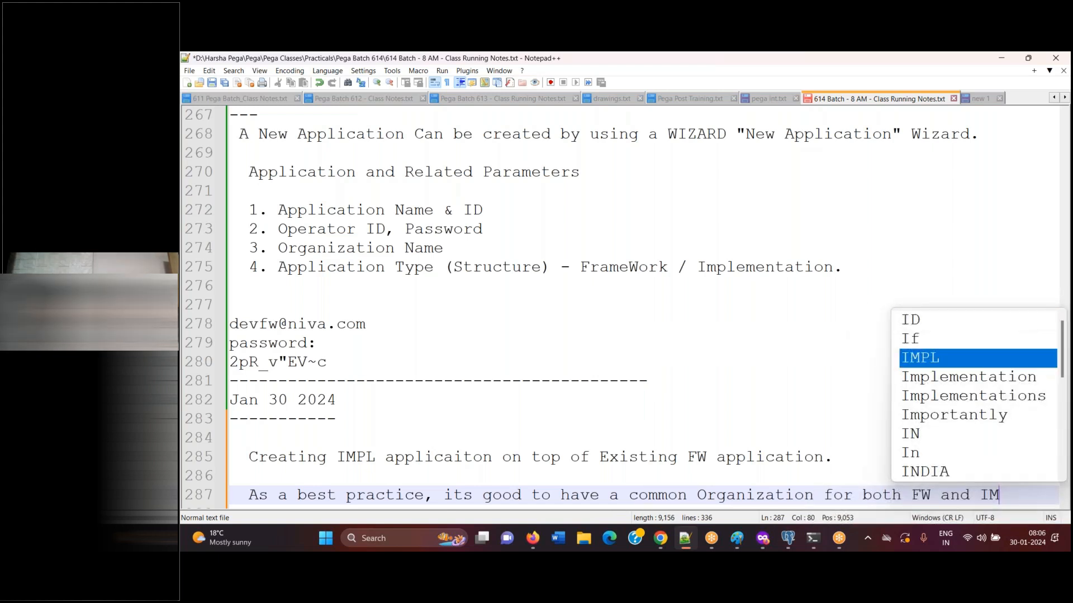
text(PL Applications.)
key(Return)
key(Return)
key(Return)
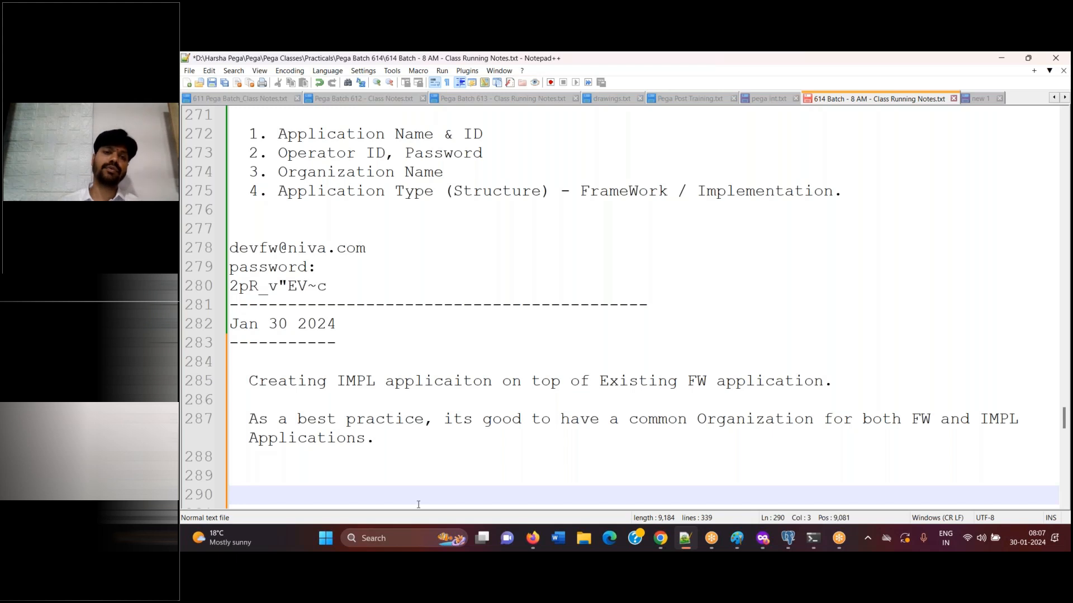
Switch to Pega Dev Studio in Firefox and log off the current operator
click(539, 542)
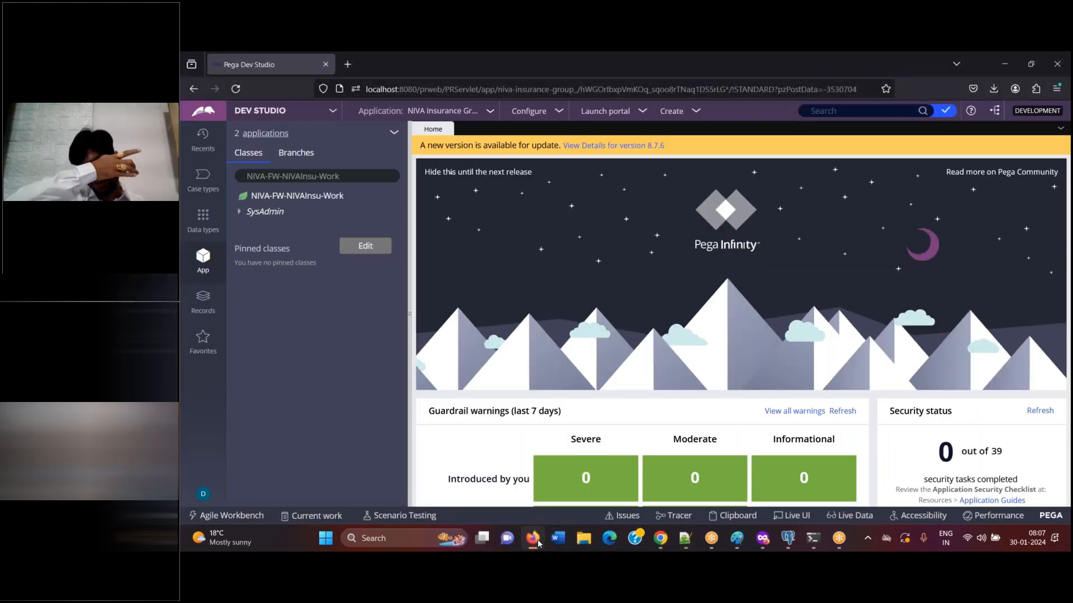
click(203, 493)
click(217, 479)
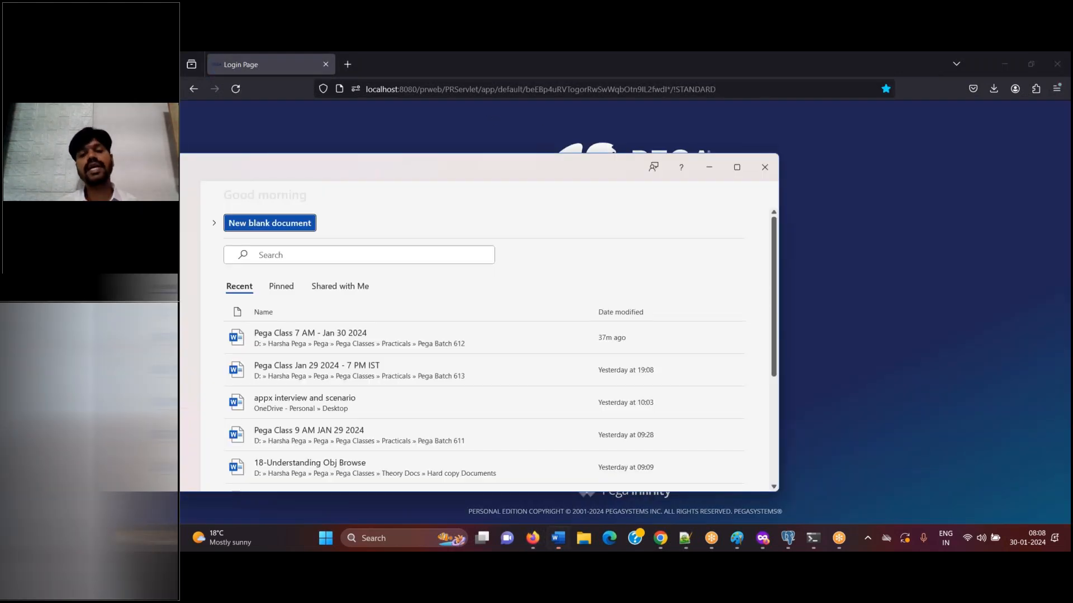
Create a blank document in Word and write the heading "Creating IMPL Application on top of NIVA Framework application"
click(308, 223)
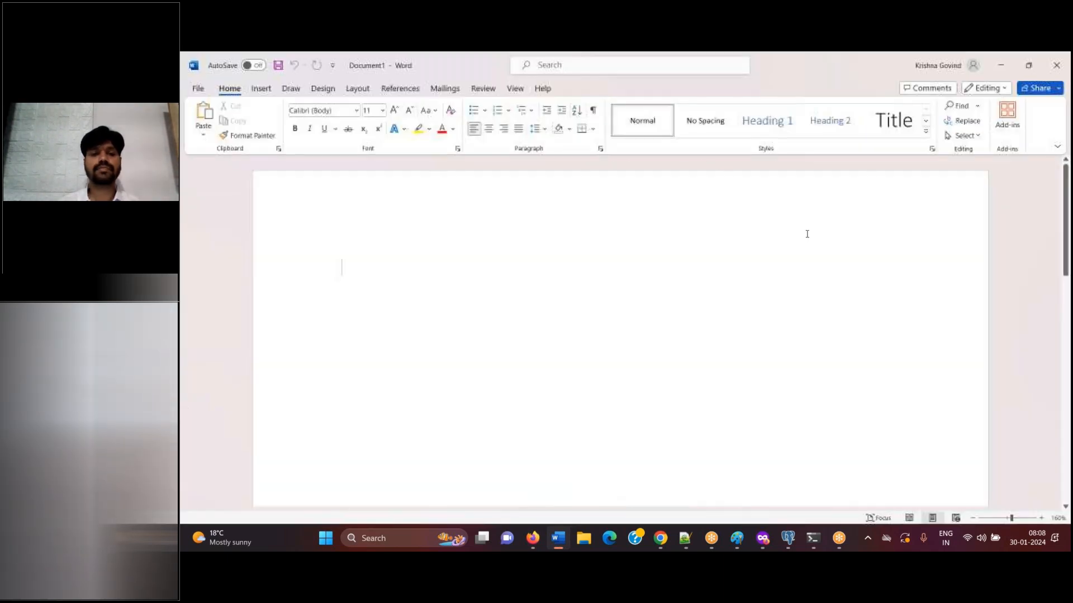
text(Creating IMPL Application )
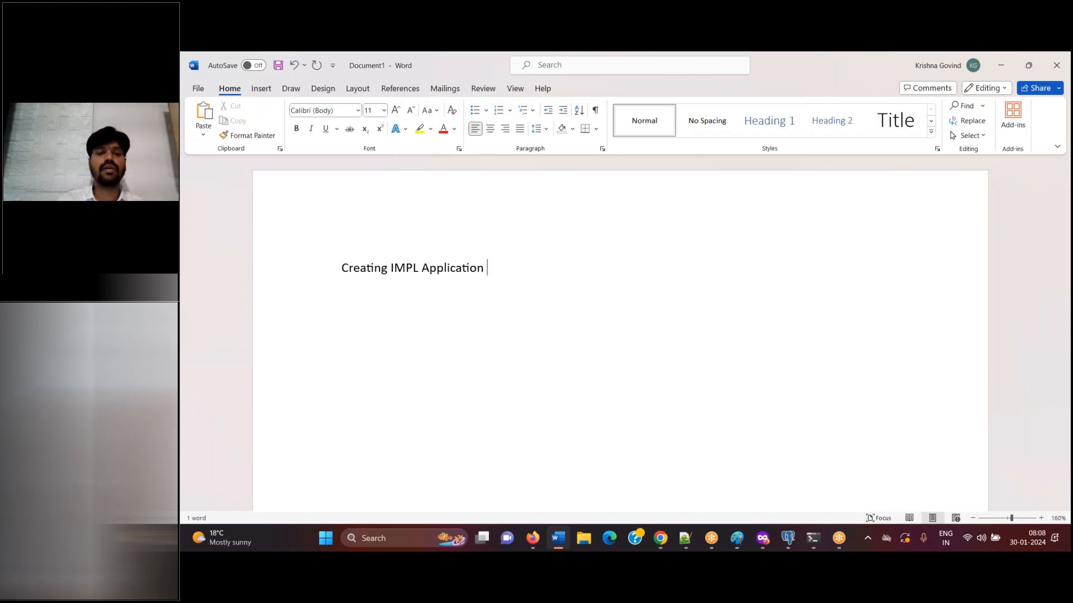
text(on top of )
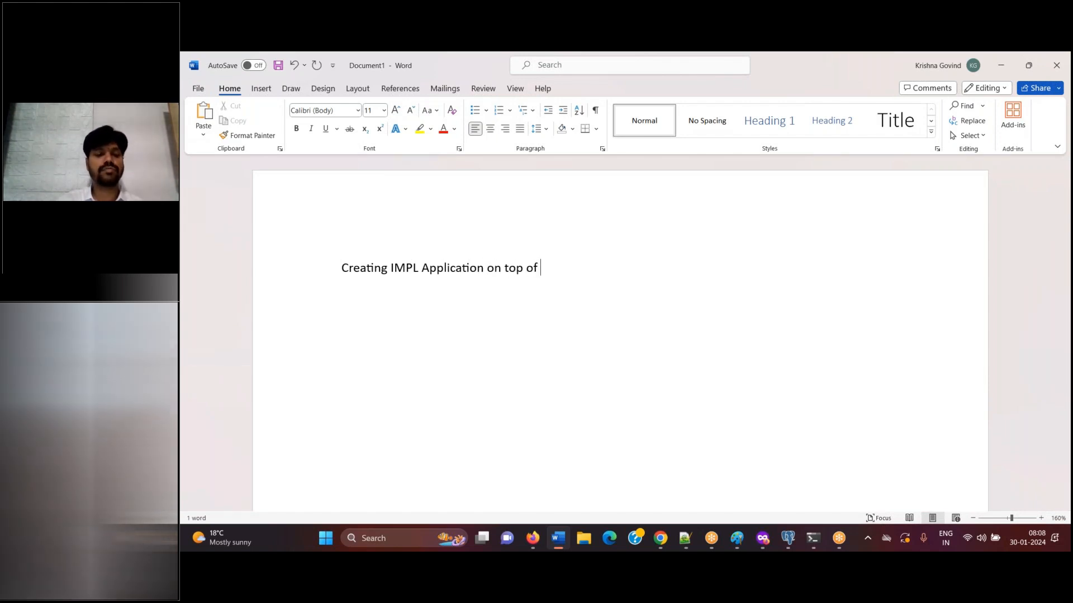
text(NIVA Framework application)
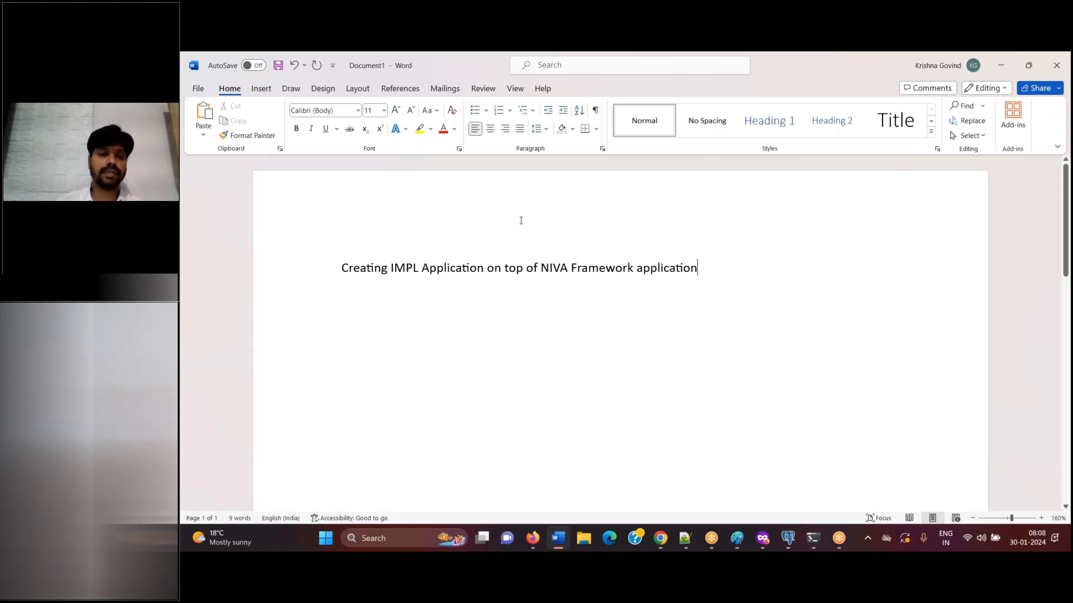
Apply the Title style with centred alignment to the heading line and start a new paragraph below it
click(337, 269)
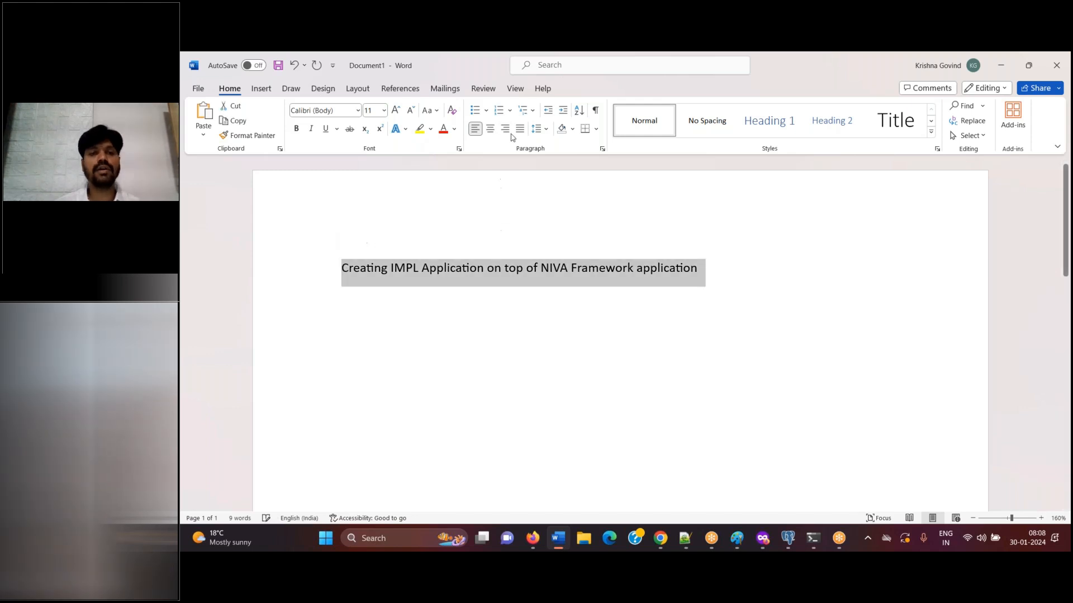
click(490, 129)
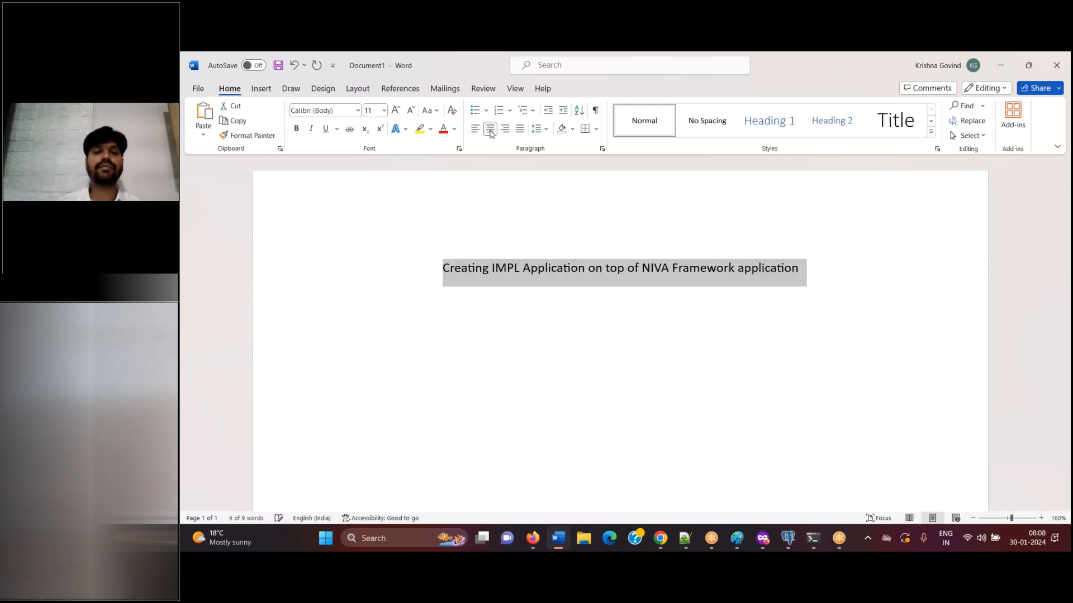
click(886, 119)
click(490, 129)
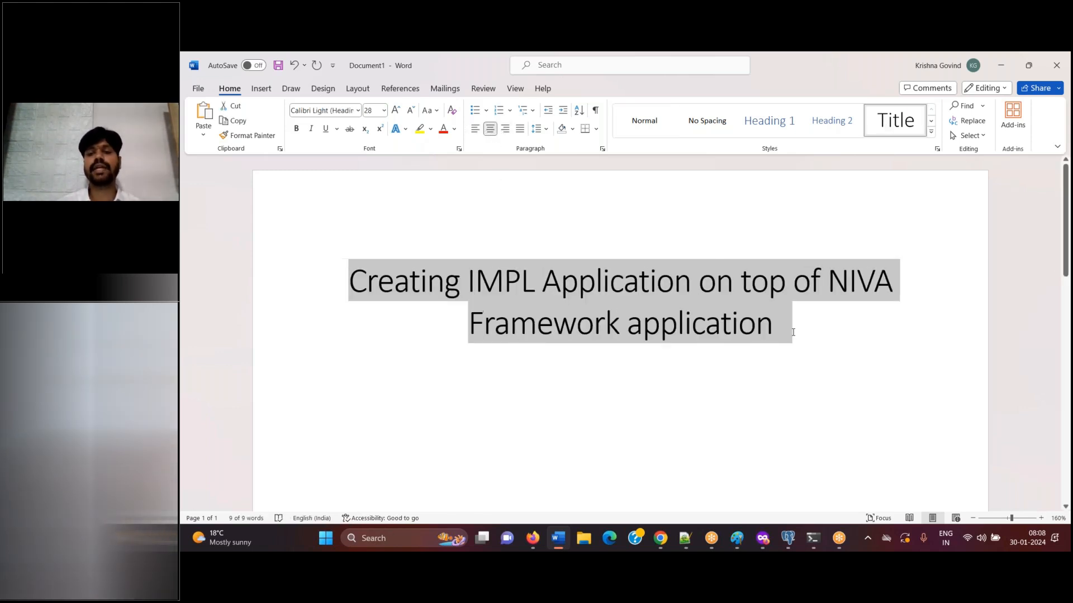
key(End)
key(Return)
Save the document as "Pega Class 8 AM - Jan 30 2024" in the Pega Batch 614 folder on this PC
key(ctrl+s)
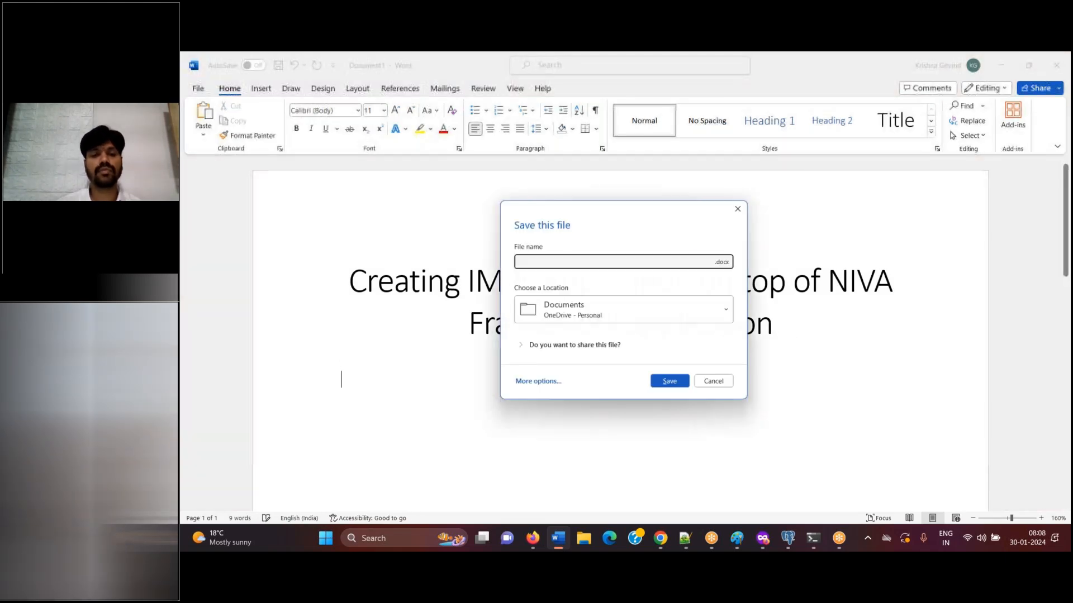
click(531, 384)
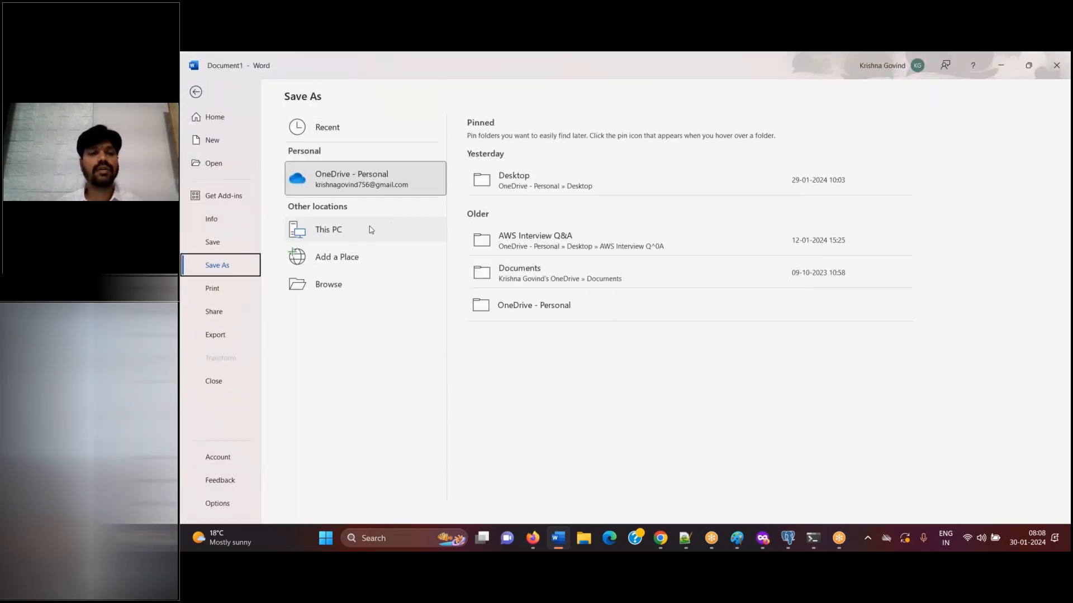
click(349, 232)
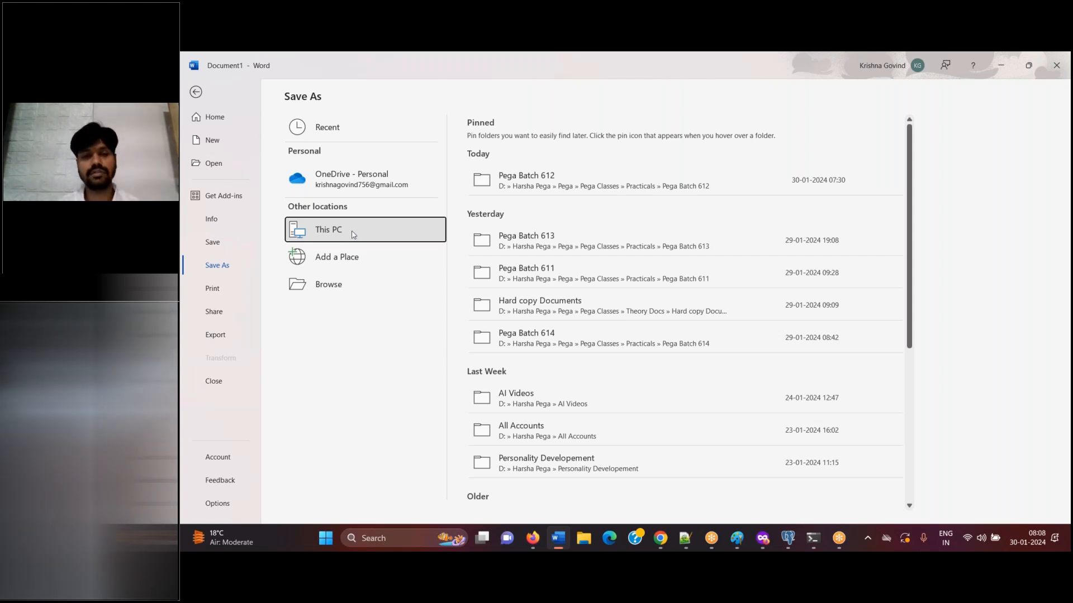
click(533, 182)
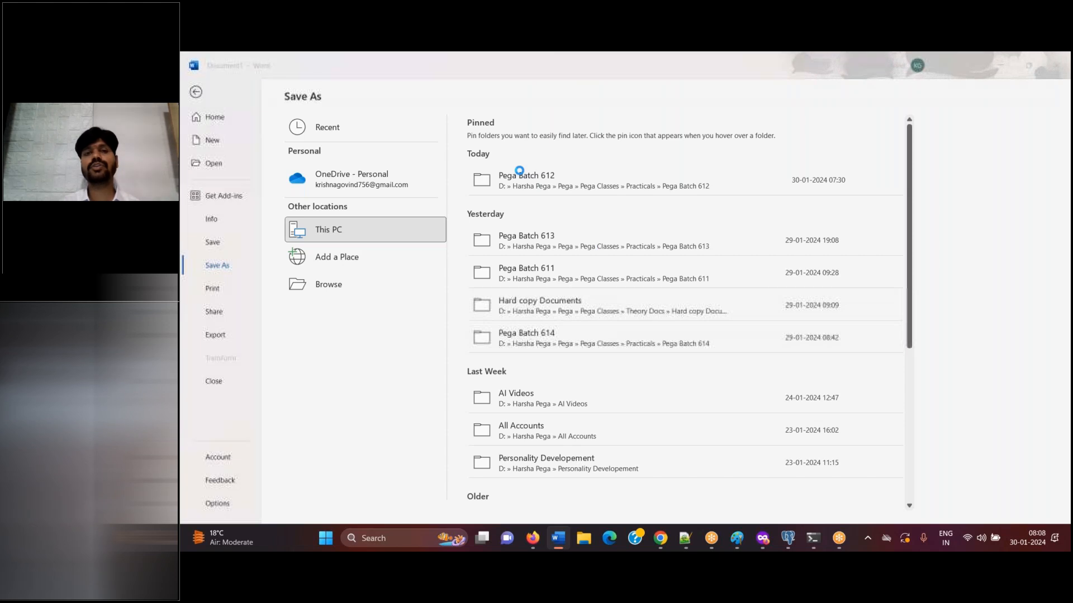
click(363, 147)
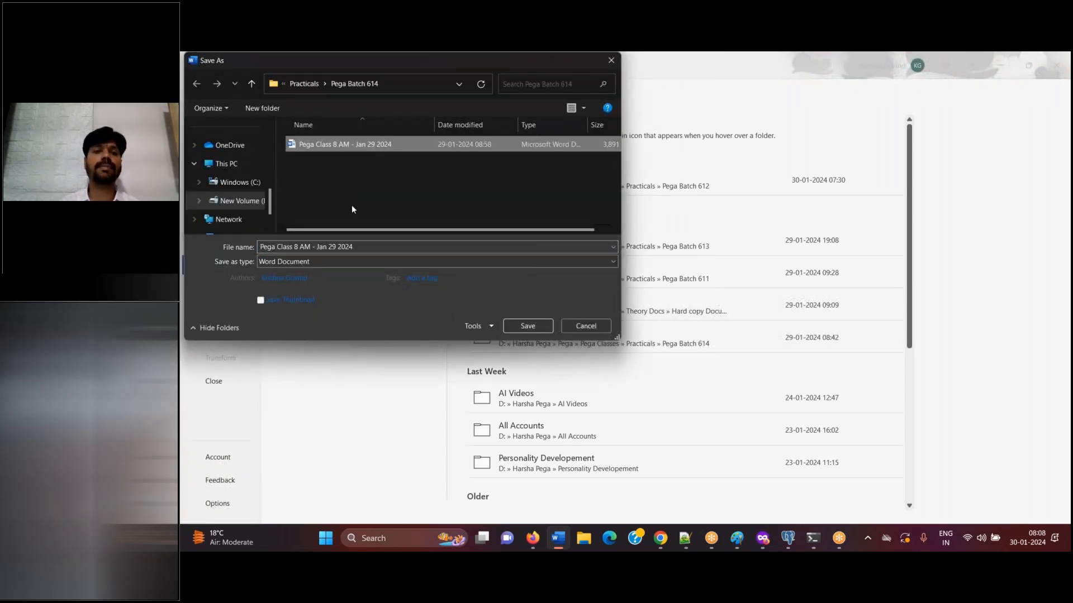
click(336, 248)
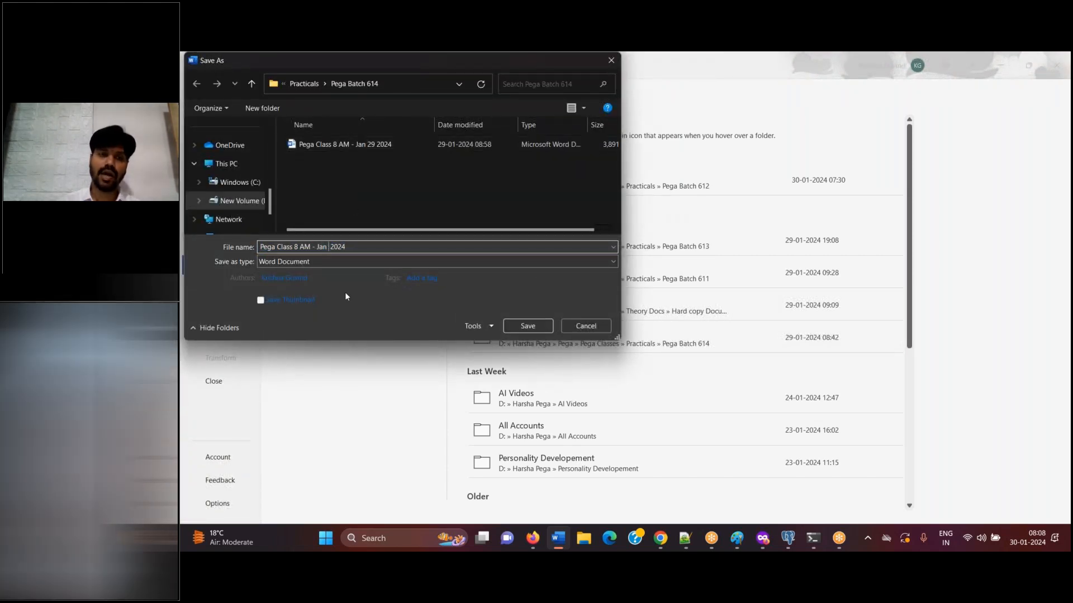
key(Delete)
key(Delete)
text(30)
click(511, 328)
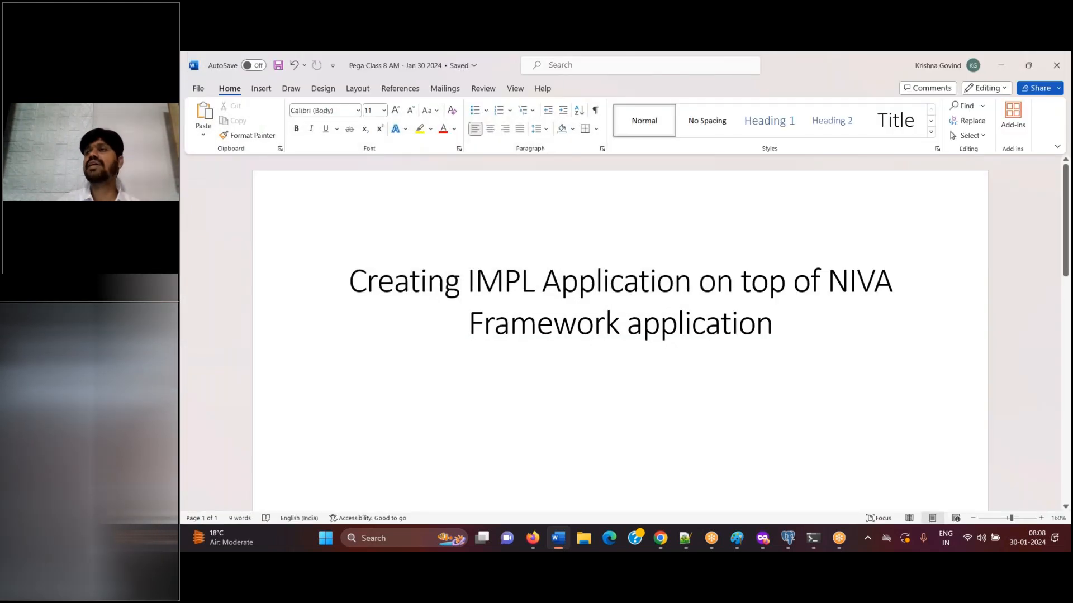
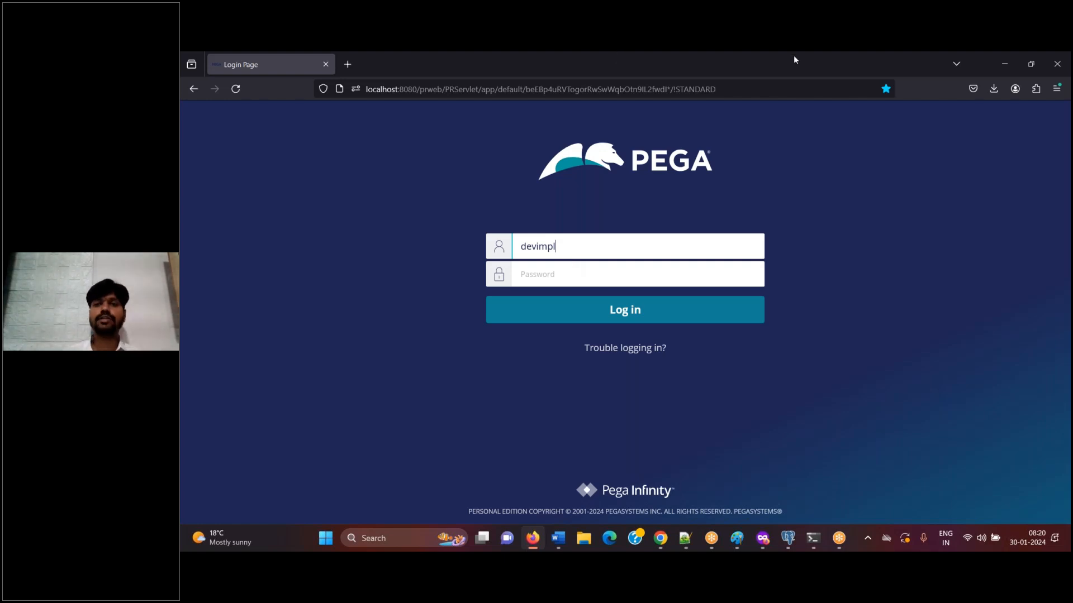
Replace the user name with the administrator account's, enter the account password, and log in to Pega
click(838, 70)
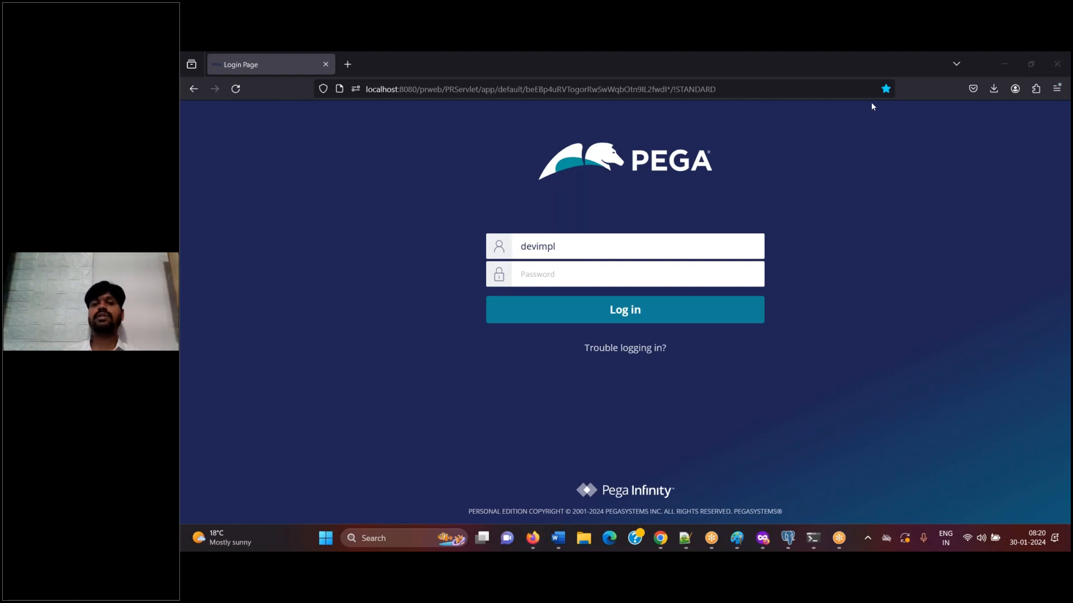
click(620, 246)
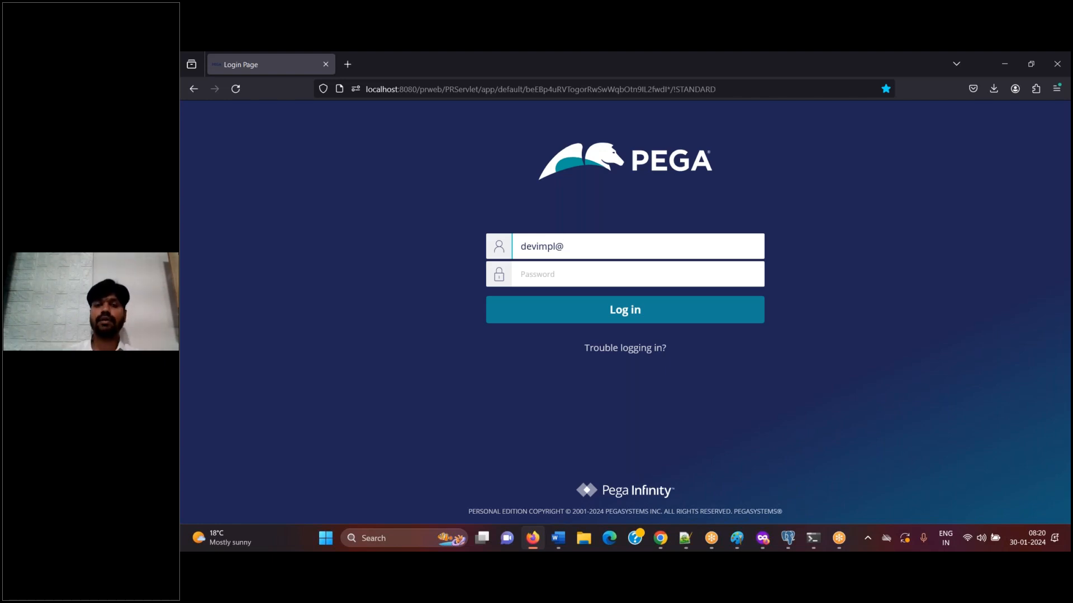
key(BackSpace)
key(BackSpace)
key(BackSpace)
key(BackSpace)
key(BackSpace)
key(BackSpace)
key(BackSpace)
key(BackSpace)
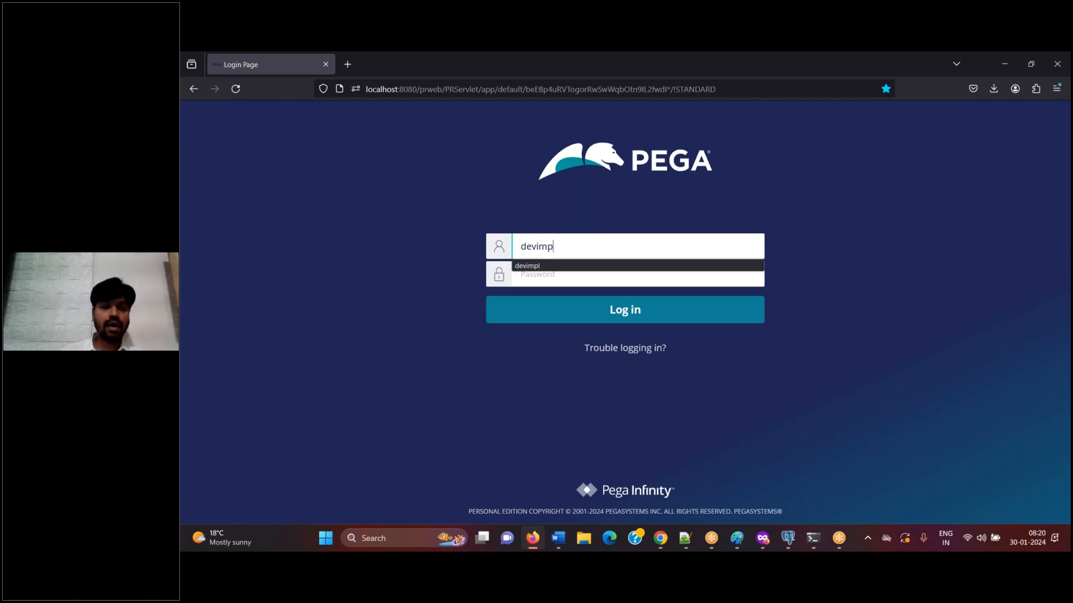
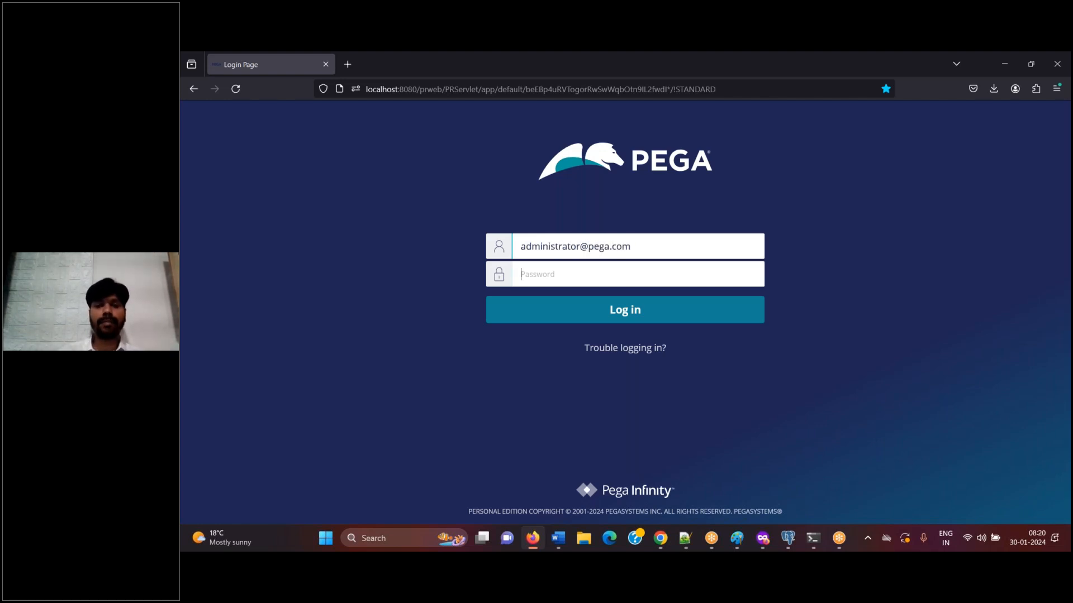
key(Tab)
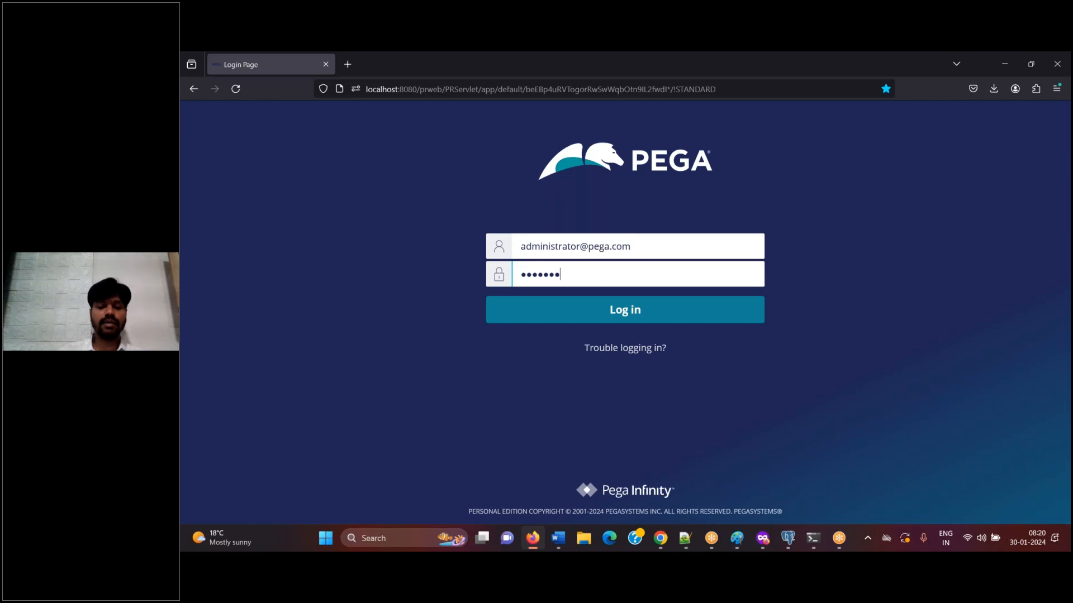
click(668, 309)
Paste screenshots of the Pega login page and the Dev Studio home page into the Word document, with blank lines below
click(559, 543)
key(Return)
key(ctrl+v)
key(alt+Tab)
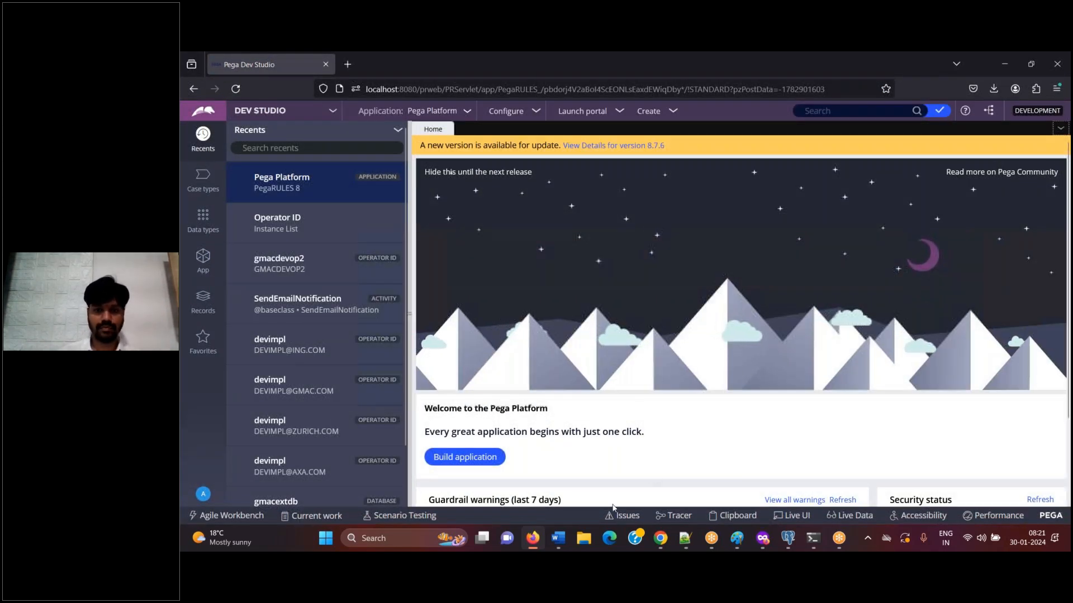
click(564, 544)
key(ctrl+v)
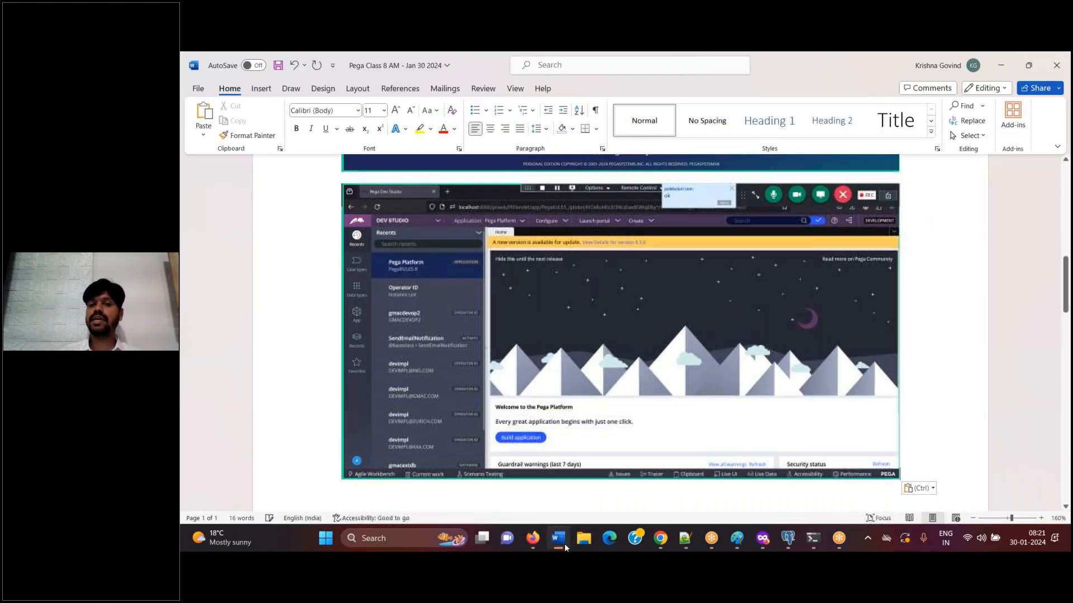
key(Return)
key(Return)
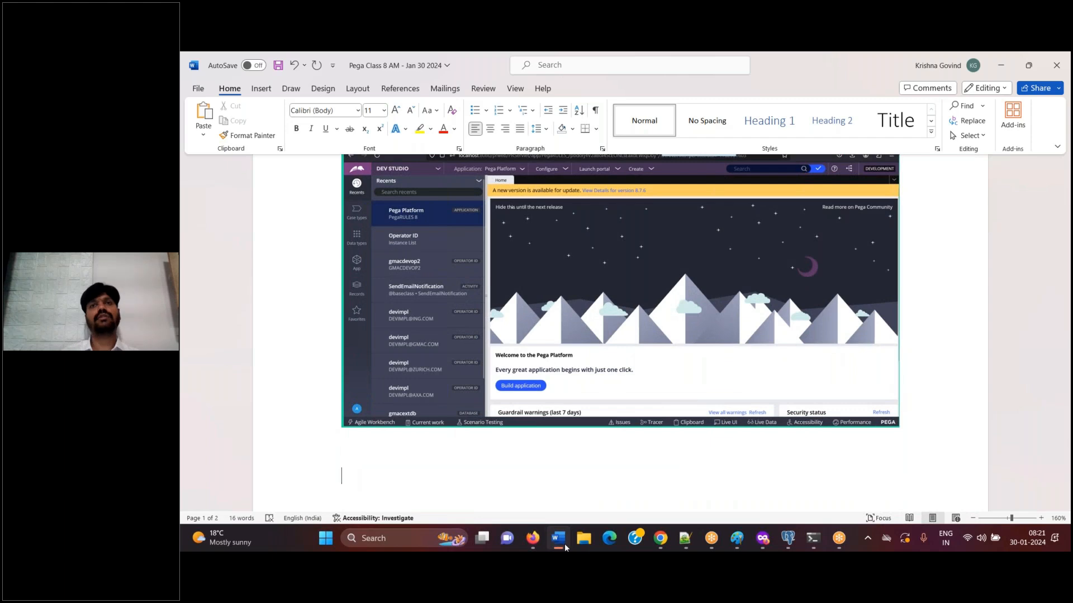
Start a new application from Pega Platform in Dev Studio and paste a screenshot of the New Application option into the Word document
click(558, 538)
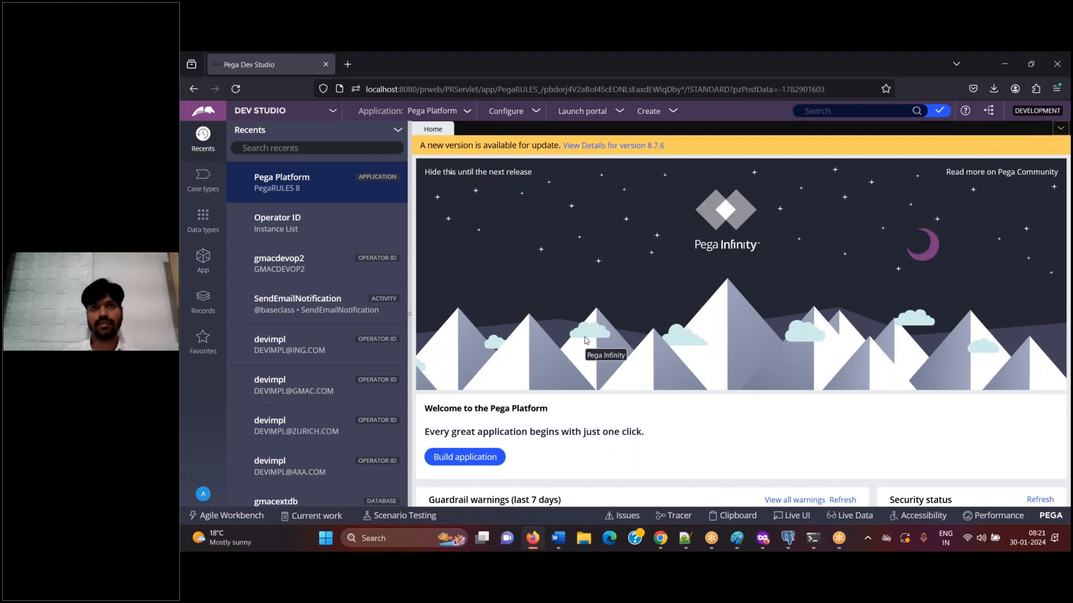
click(441, 114)
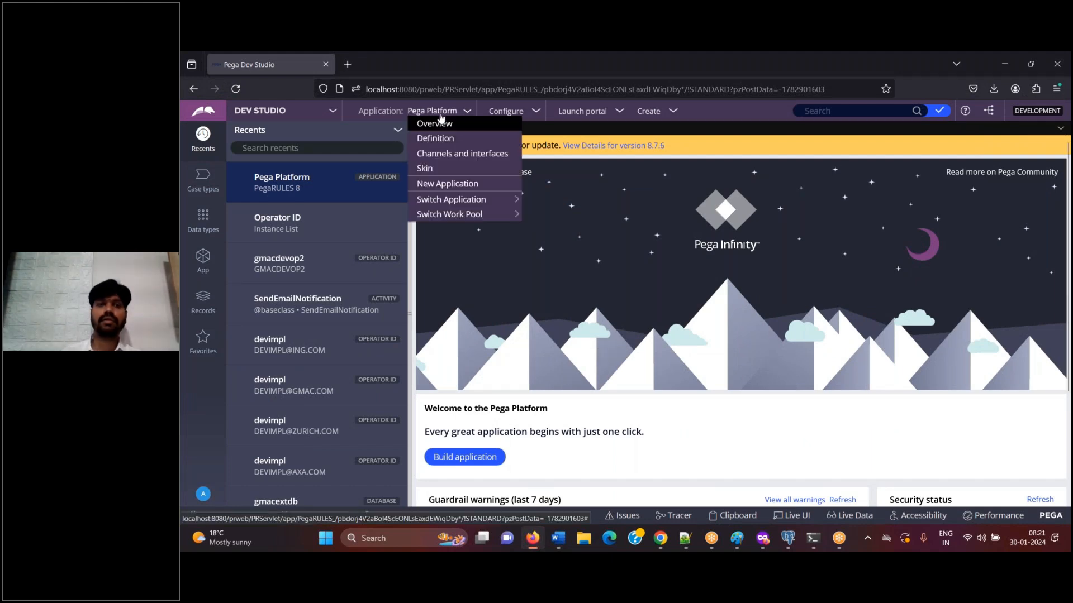
click(452, 186)
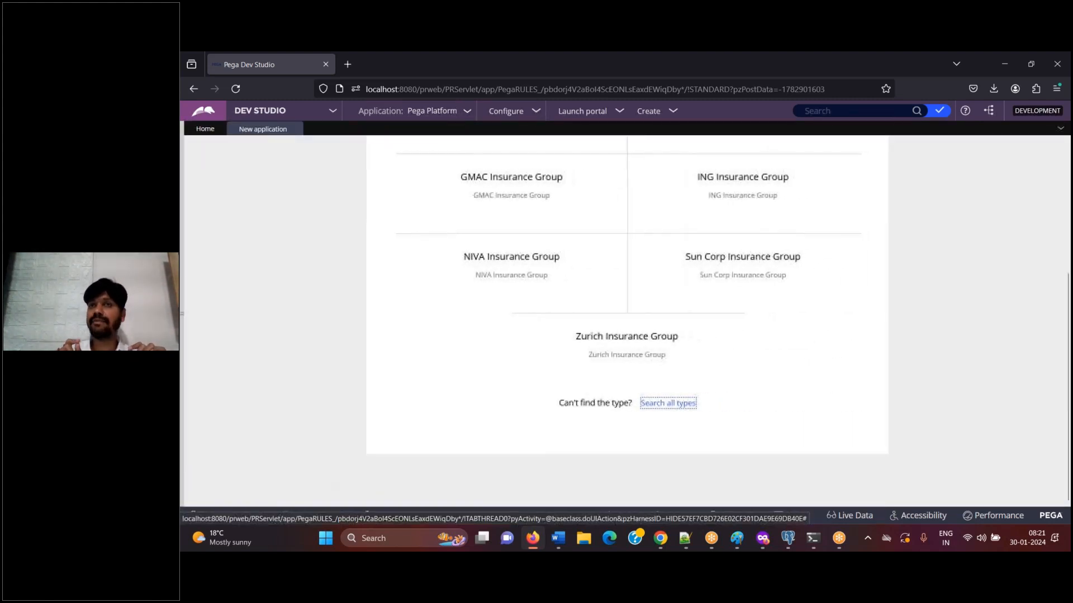
click(560, 548)
key(ctrl+v)
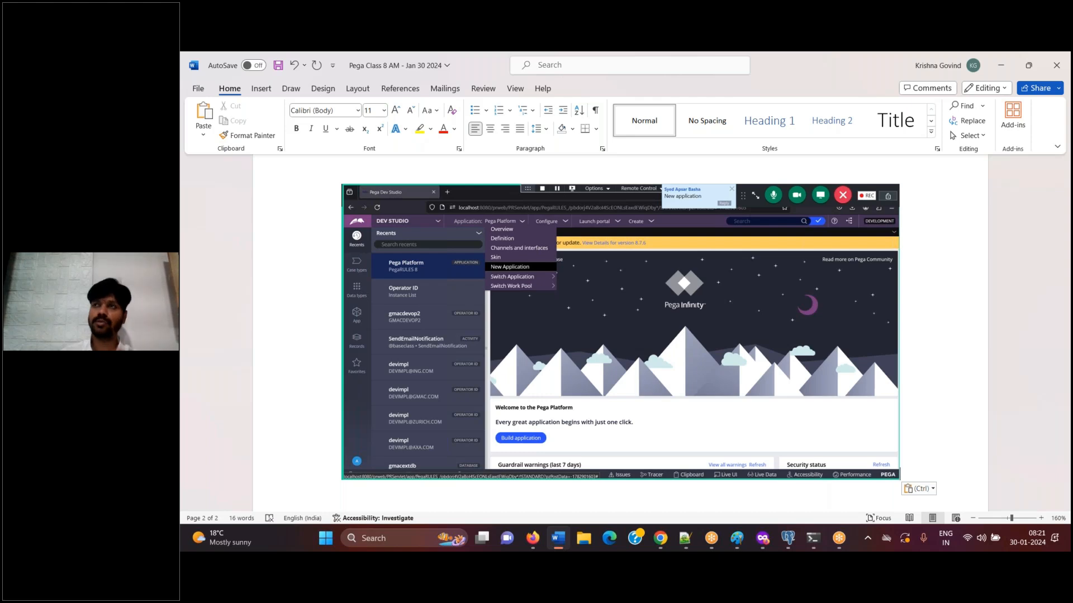
Return to Dev Studio and examine the application types offered for building the new application, from Build from scratch to Zurich Insurance Group
click(1001, 65)
drag(1067, 361, 1069, 228)
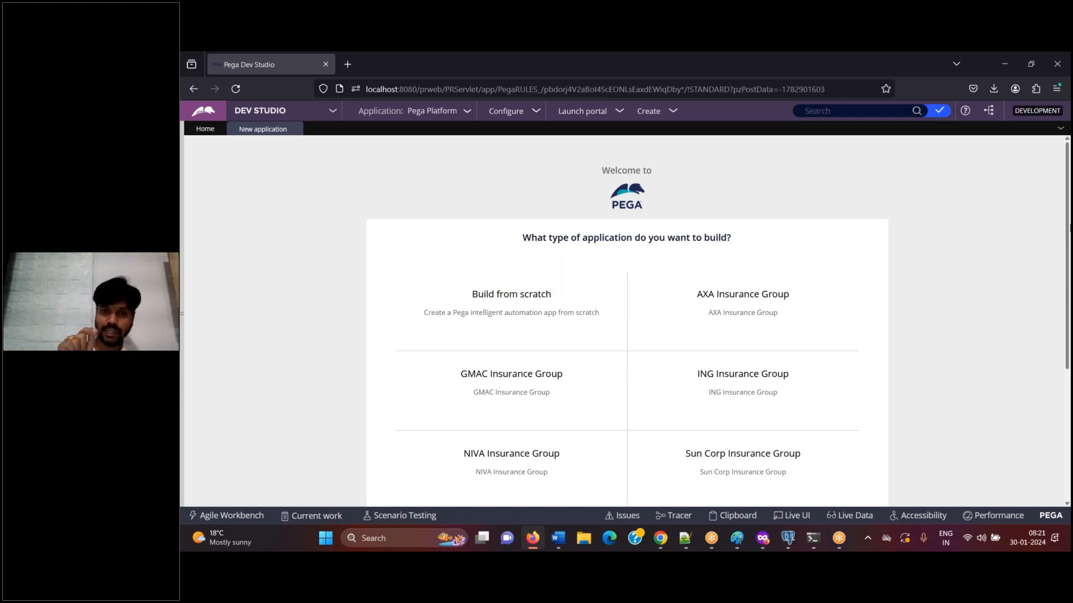
mouse_move(546, 314)
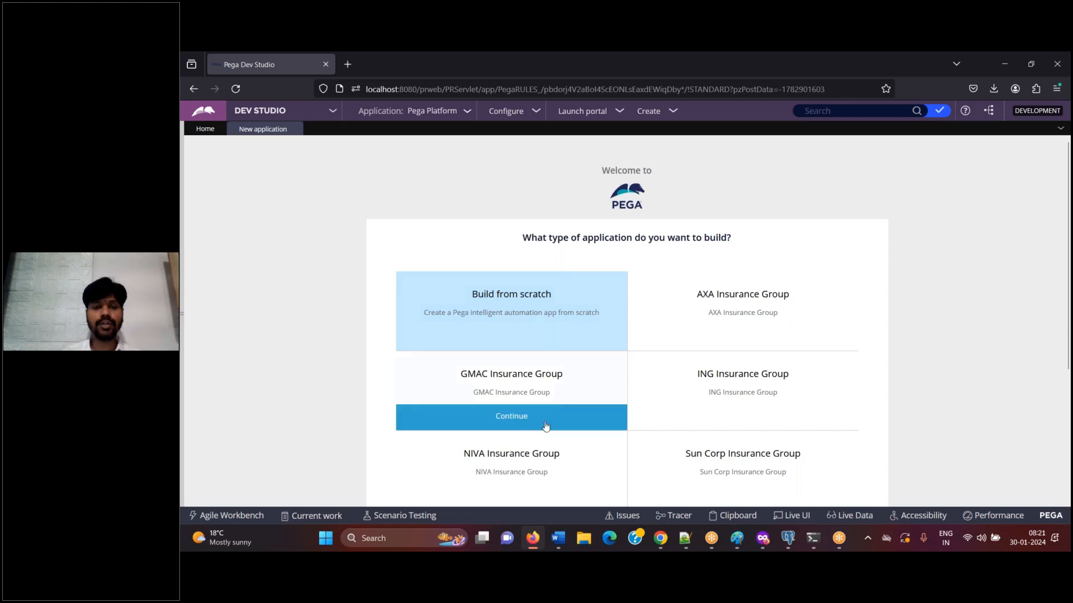
mouse_move(526, 464)
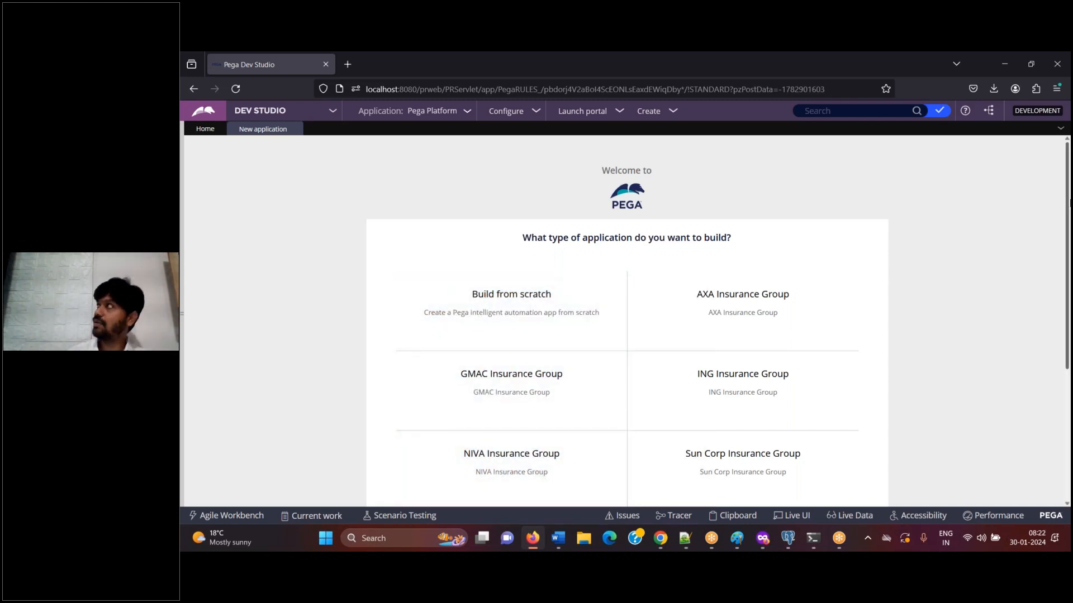
scroll(1069, 204, down, 1)
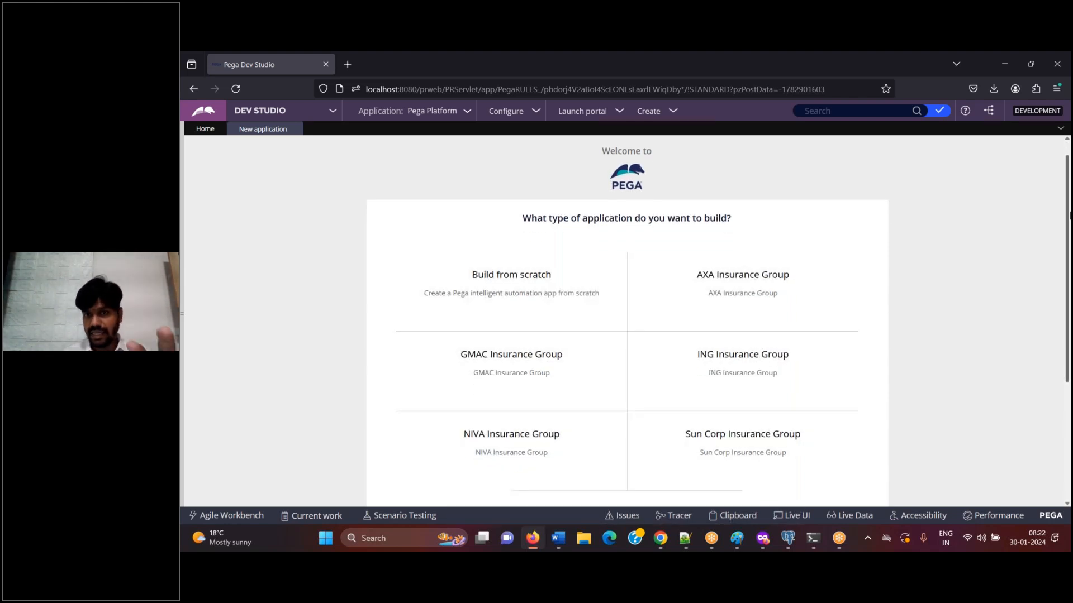
drag(1068, 215, 1069, 258)
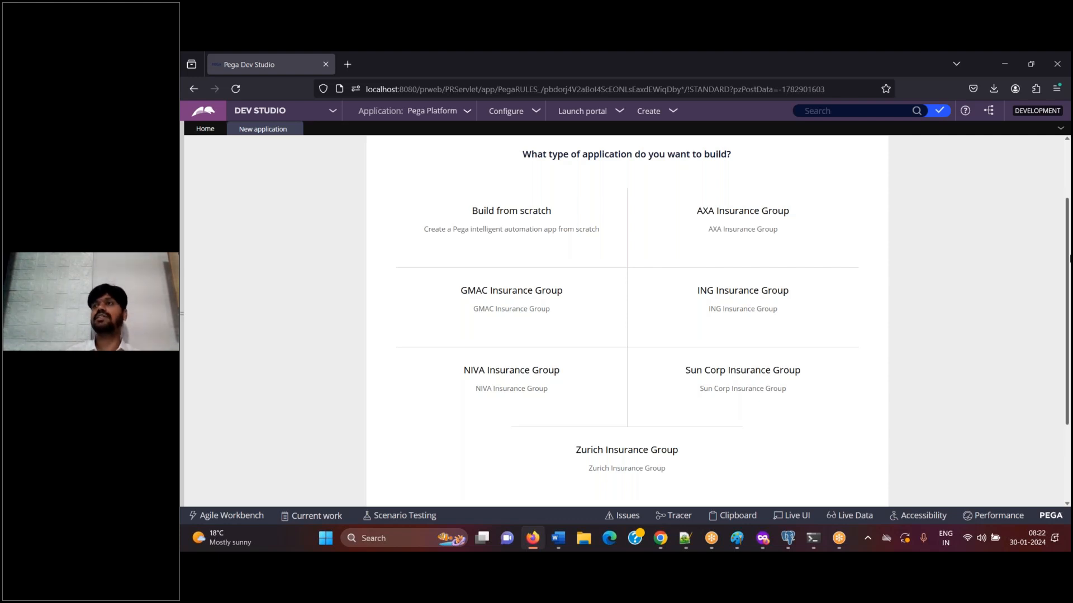
drag(1069, 258, 1067, 240)
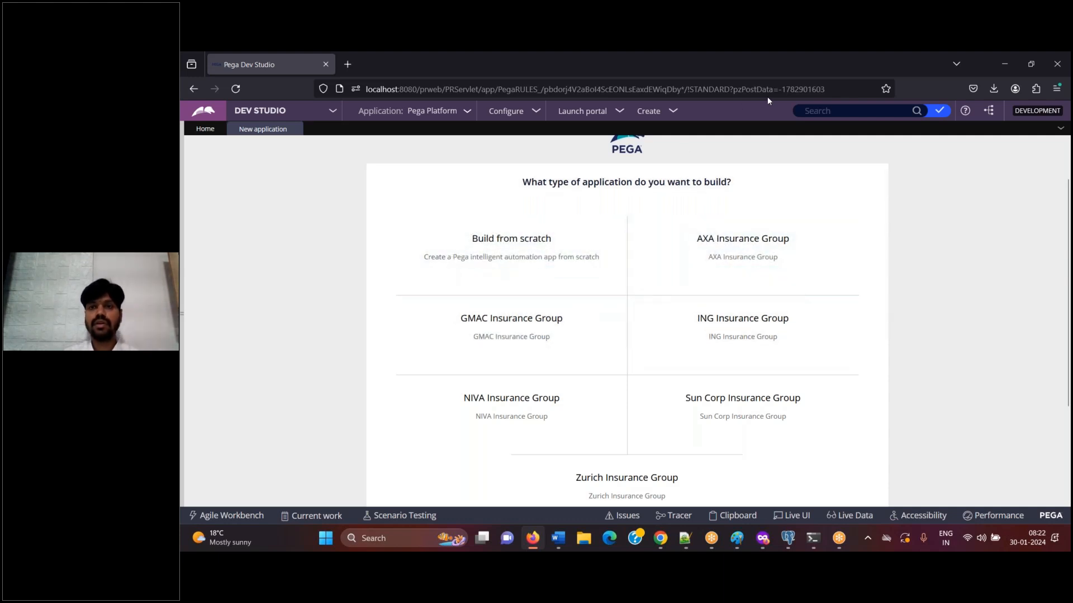
click(836, 68)
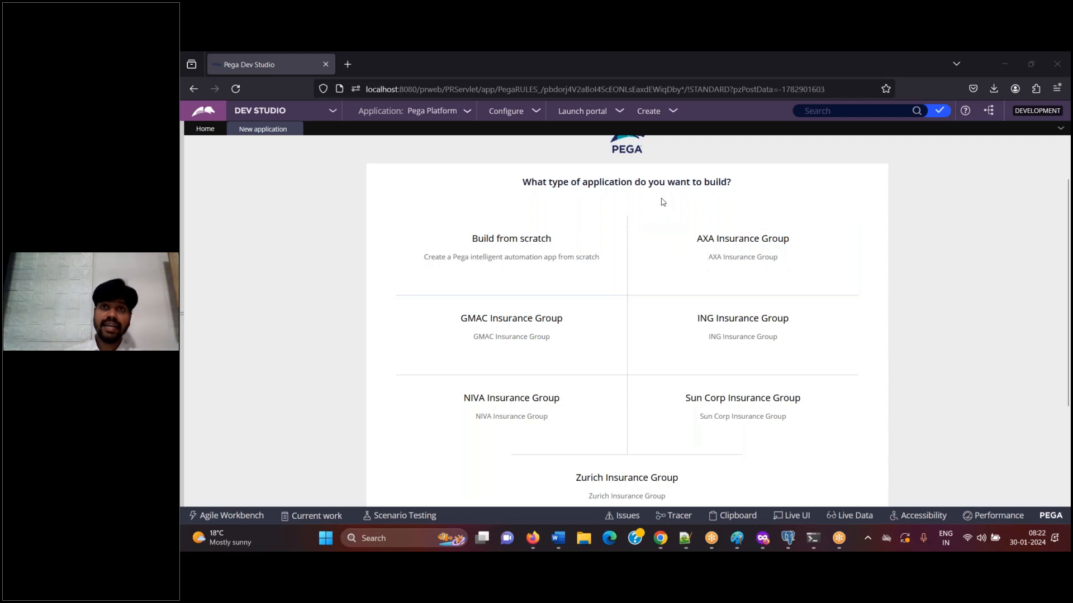
mouse_move(542, 228)
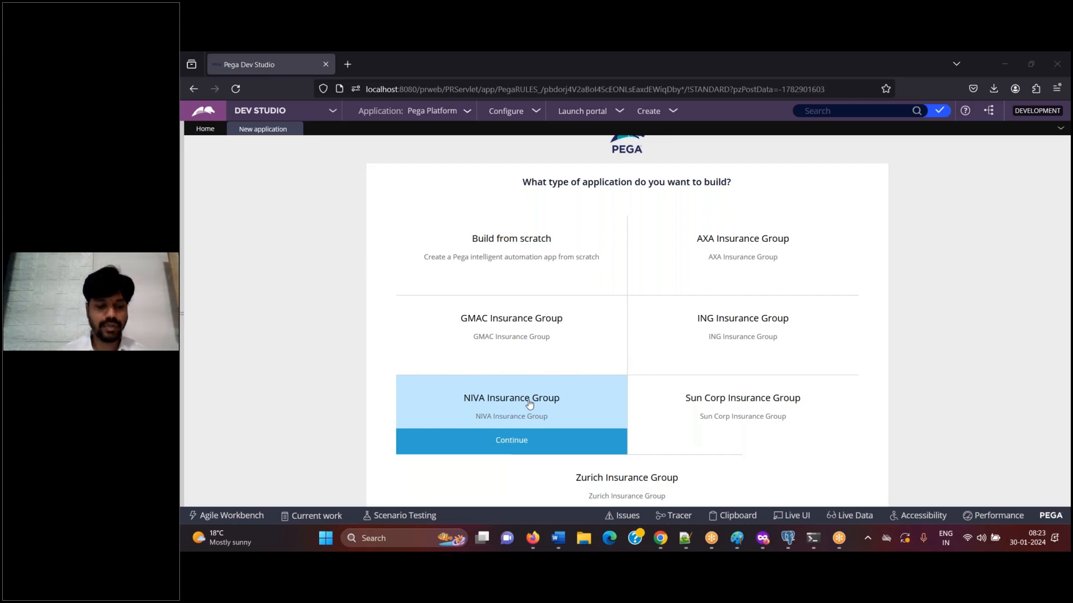
click(531, 440)
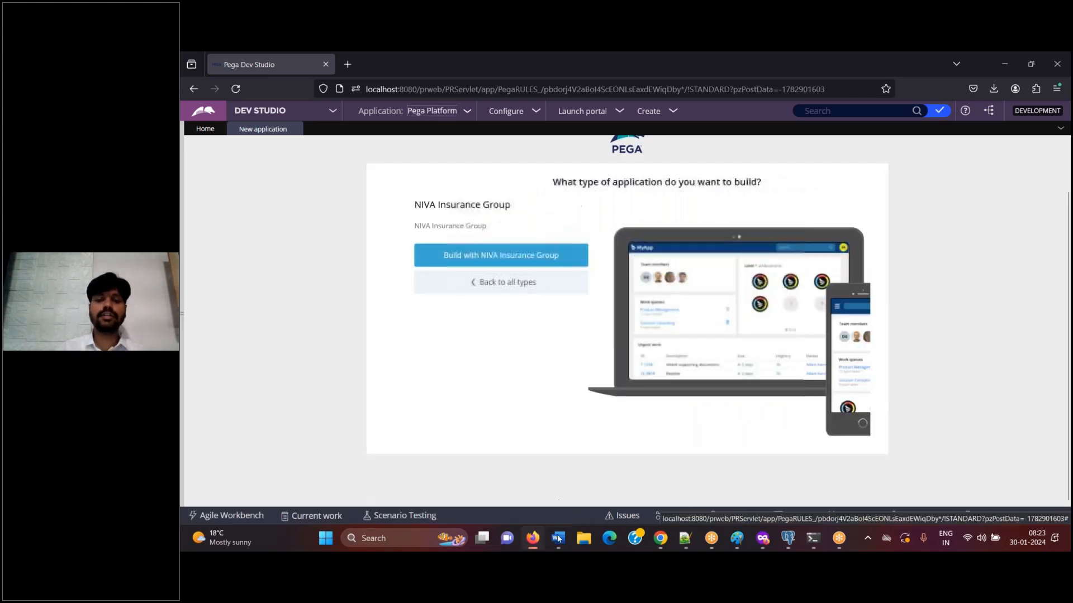
click(558, 538)
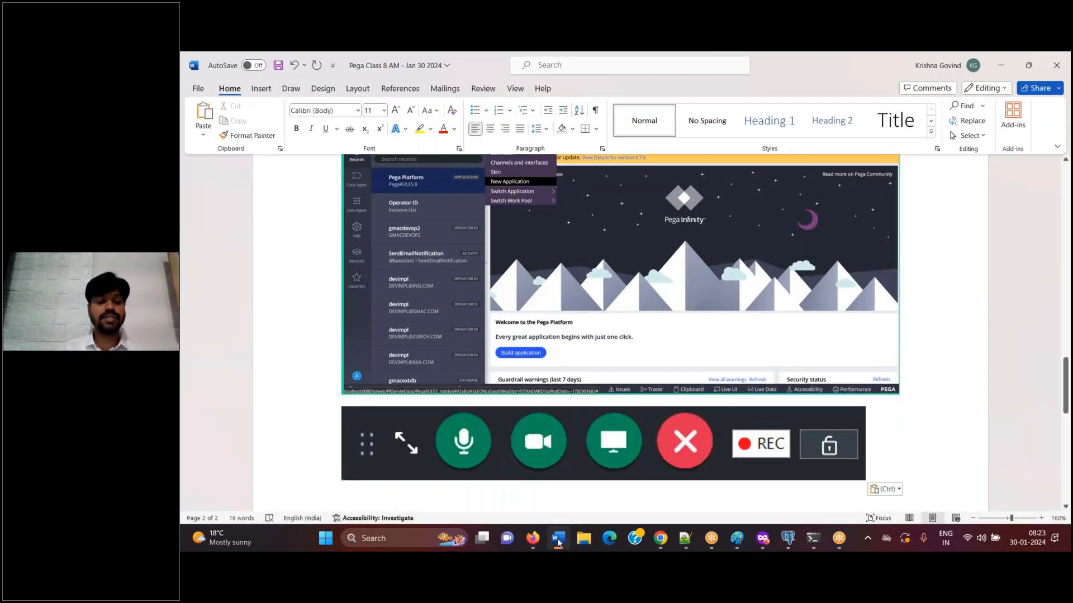
click(558, 540)
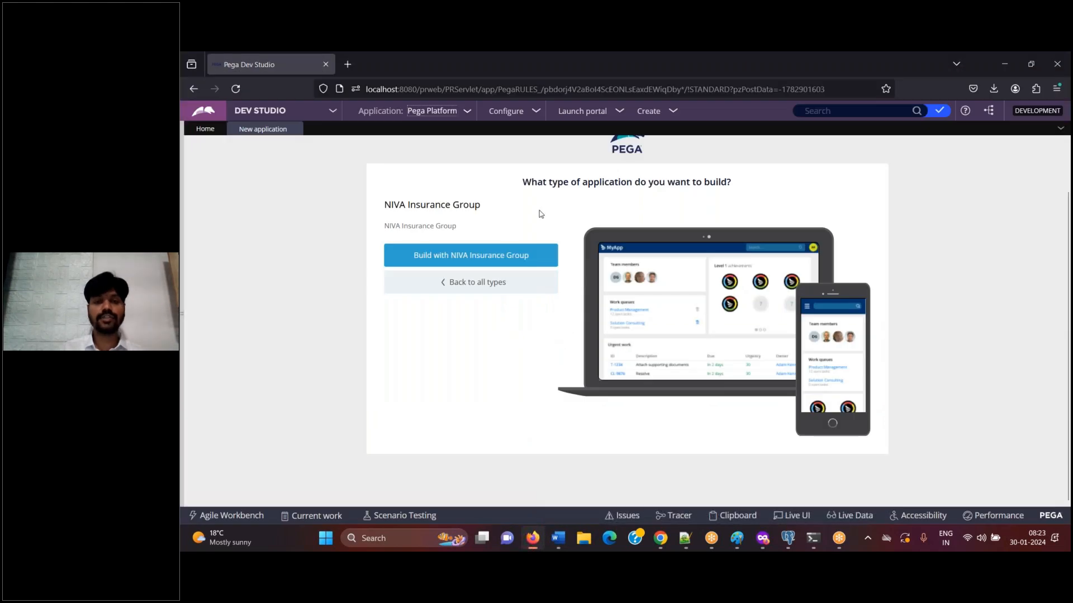
click(474, 287)
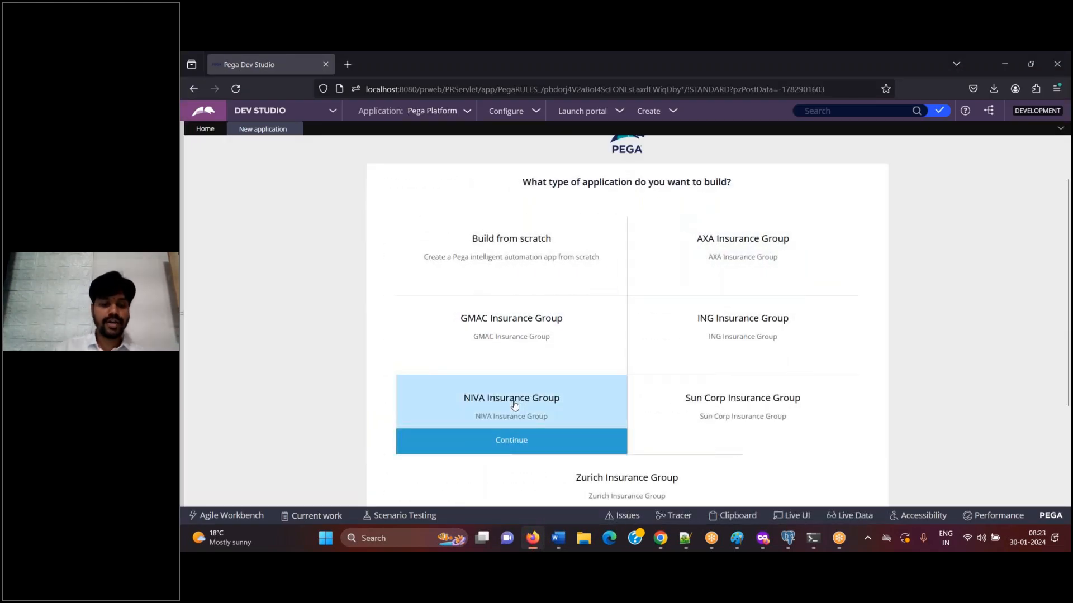
In Word, paste the application-types screenshot captioned "Click on NIVA insurance group, so that, your application gets created on top of NIVA Insurance Group framework app."
click(557, 538)
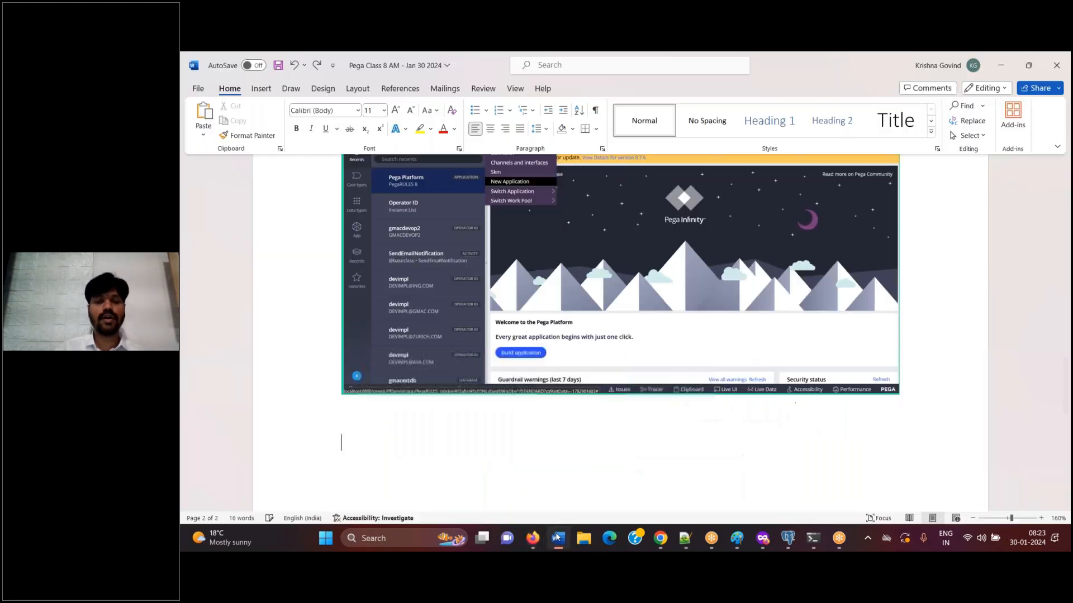
text(Click on NIV)
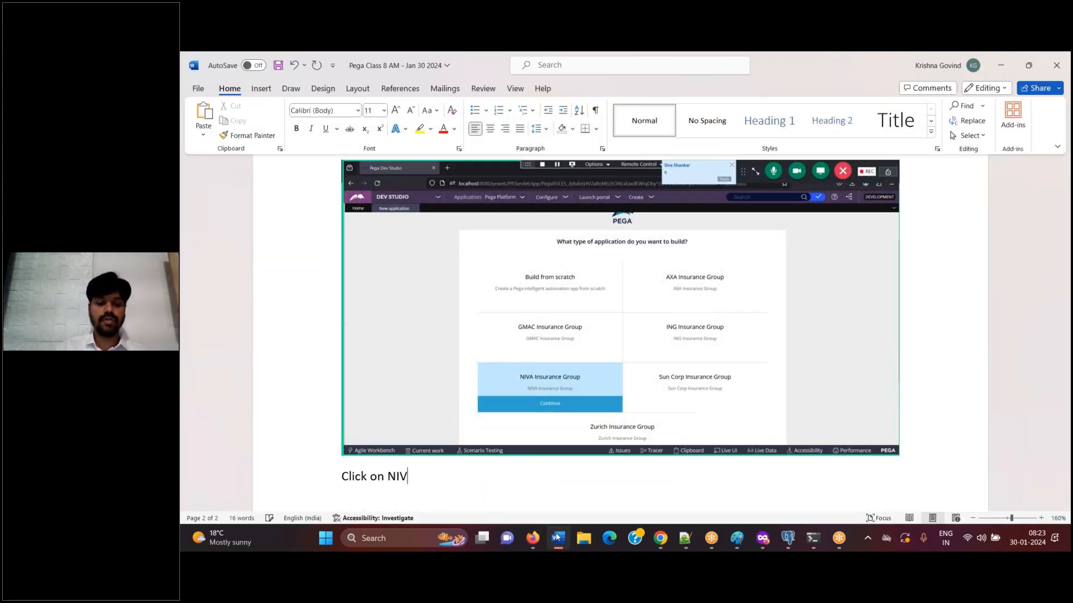
text(A insurance gro)
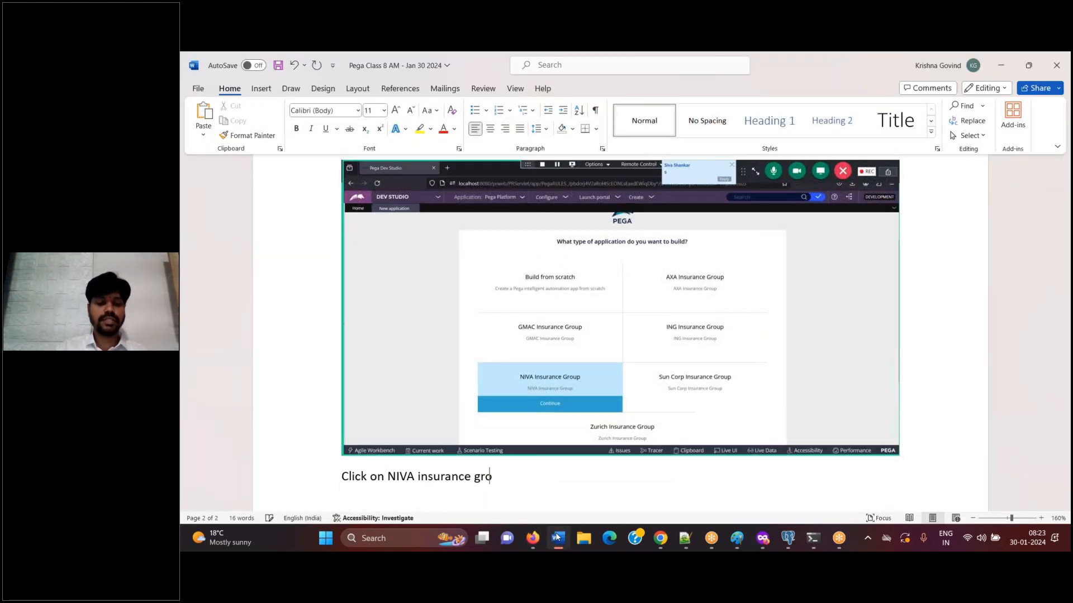
text(up, so that, your application gets re)
key(BackSpace)
key(BackSpace)
text(created on top of NIVA Insurance Group Gramework.)
key(BackSpace)
key(BackSpace)
key(BackSpace)
key(BackSpace)
key(BackSpace)
key(BackSpace)
key(BackSpace)
key(BackSpace)
key(BackSpace)
key(BackSpace)
text(f)
text(m)
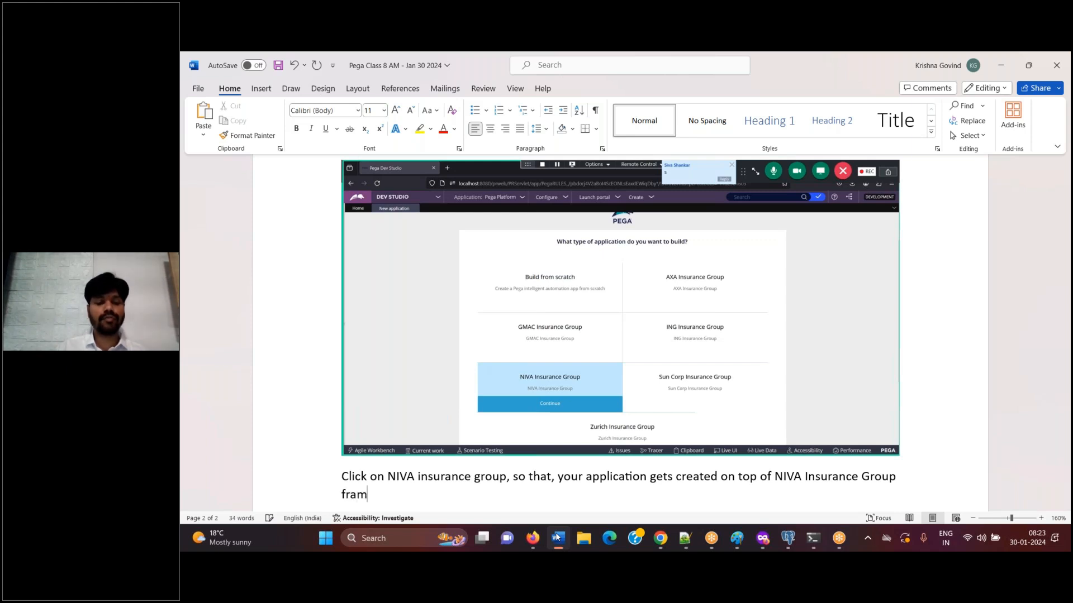
text(ework app.)
key(Return)
Switch to Pega Dev Studio in Firefox and continue with NIVA Insurance Group as the application type
click(533, 538)
mouse_move(733, 342)
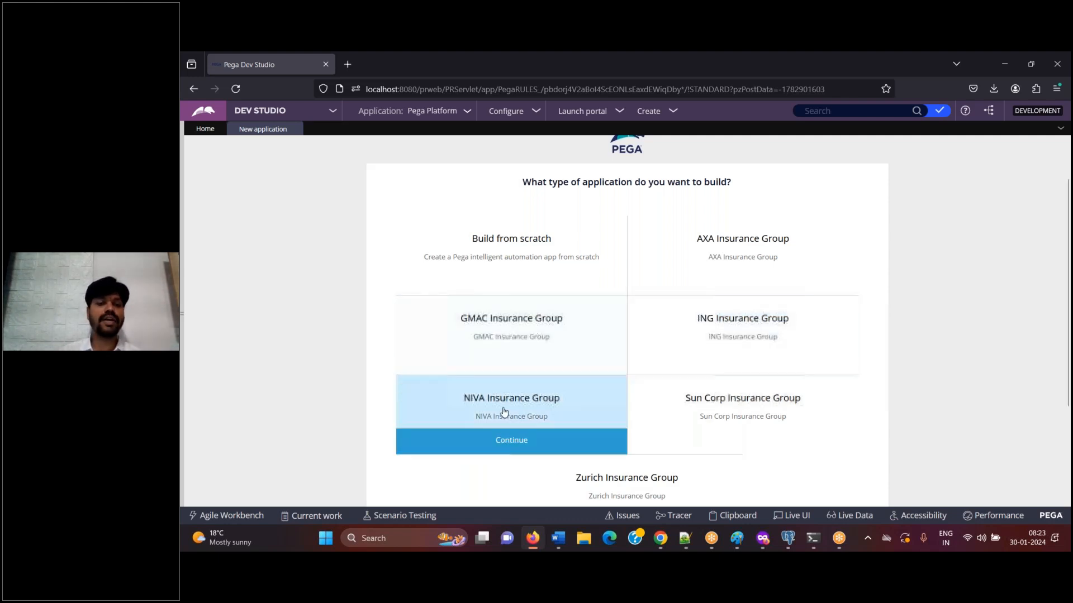
click(507, 438)
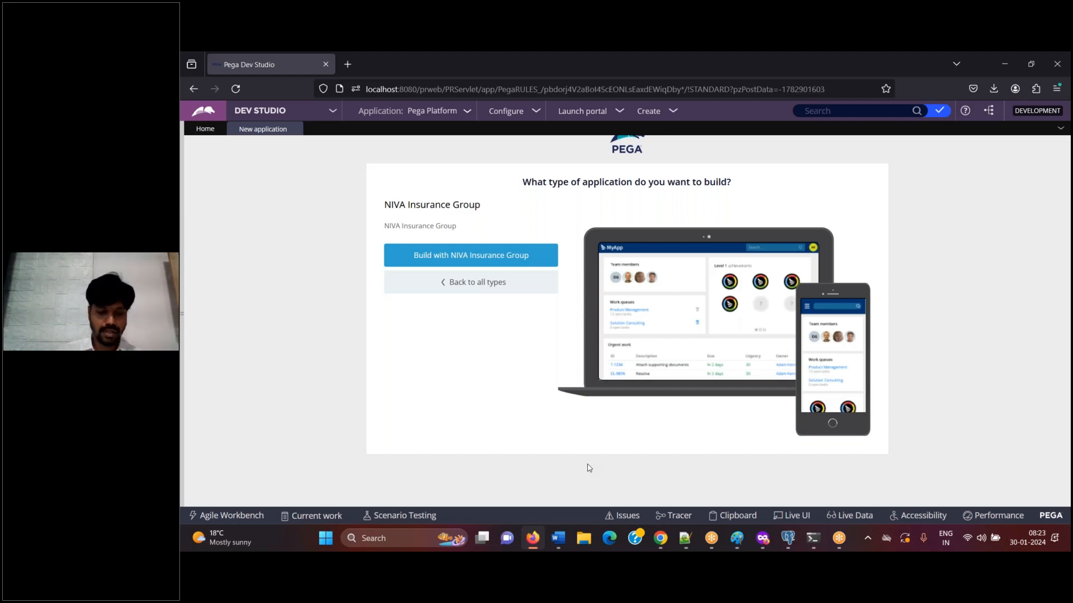
In Word, paste the screenshot of the Build with NIVA Insurance Group page, caption it "Click on build with niva insurance group", and save
click(560, 543)
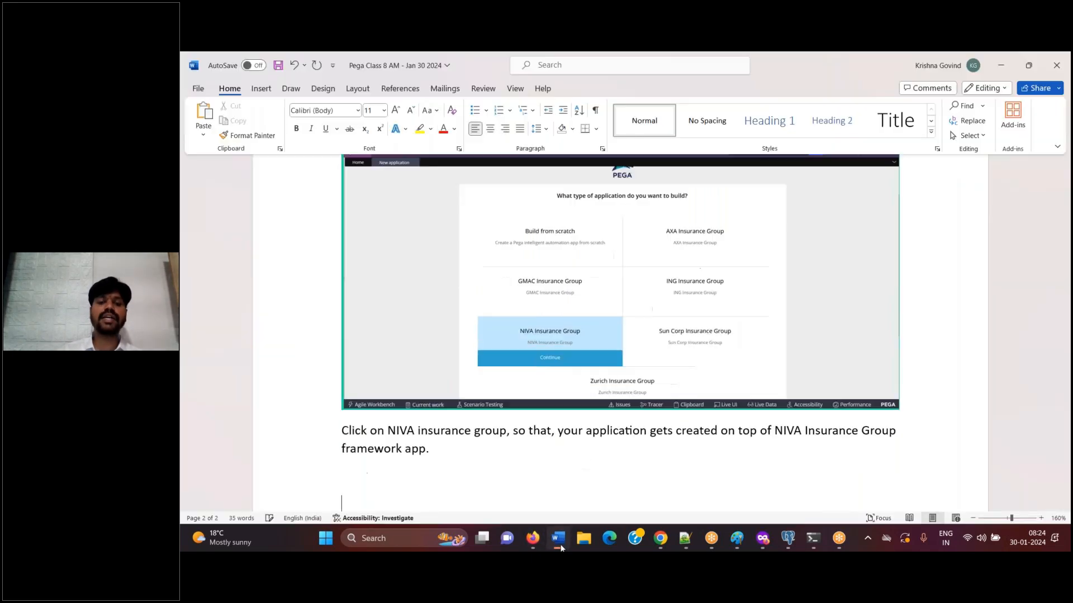
click(561, 546)
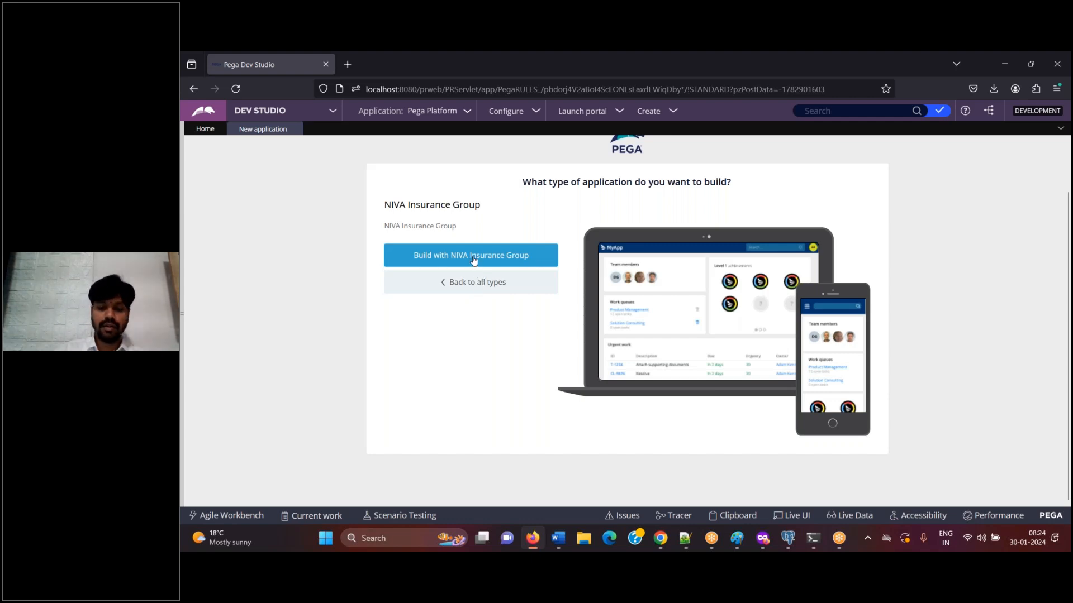
click(557, 538)
text(Click on b)
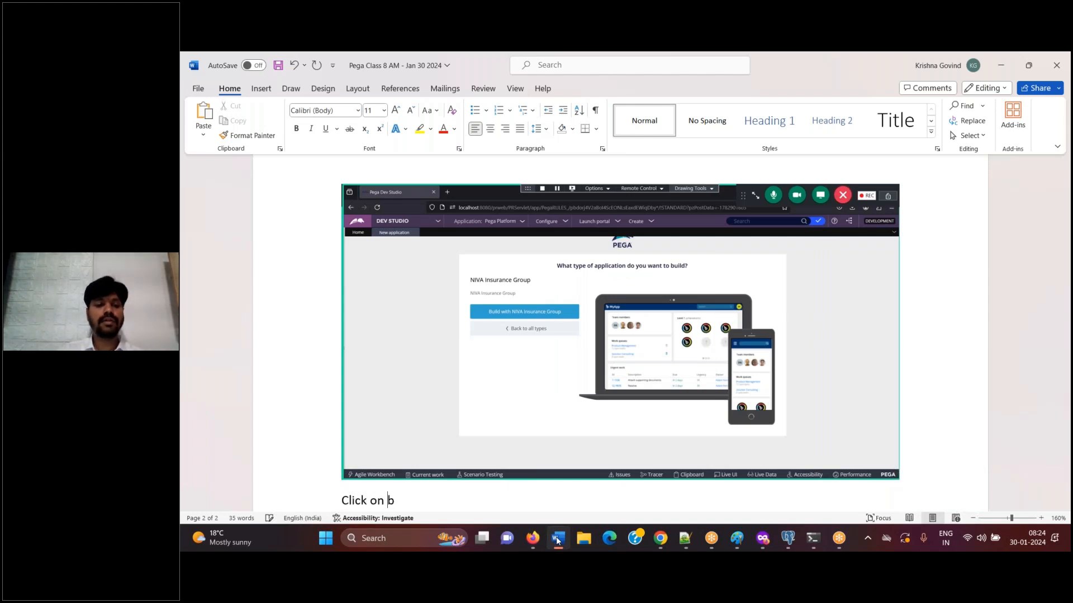
text(uild with niv)
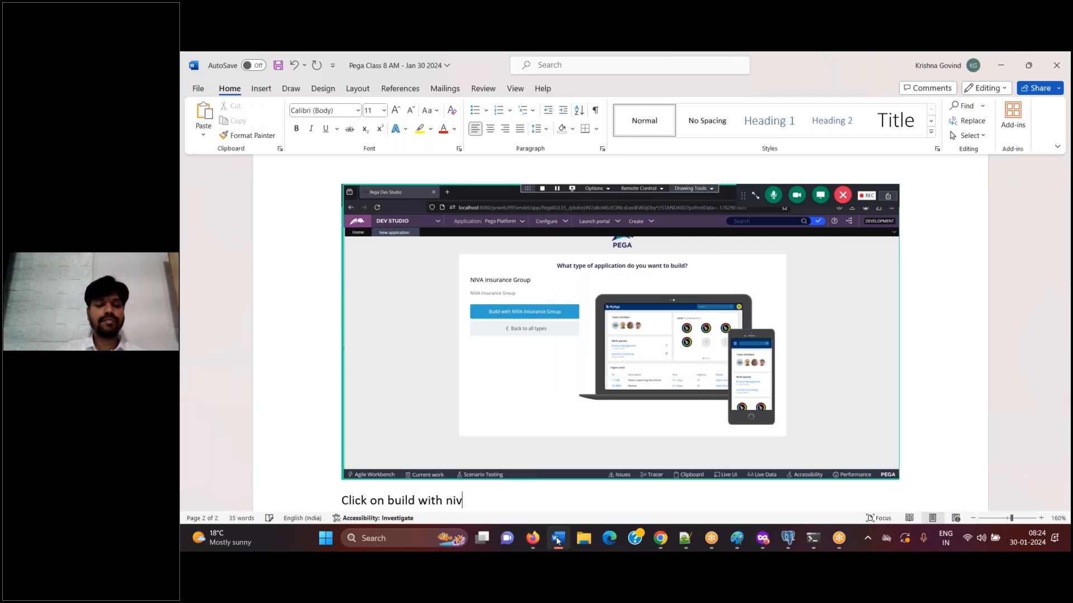
text(a insurance group)
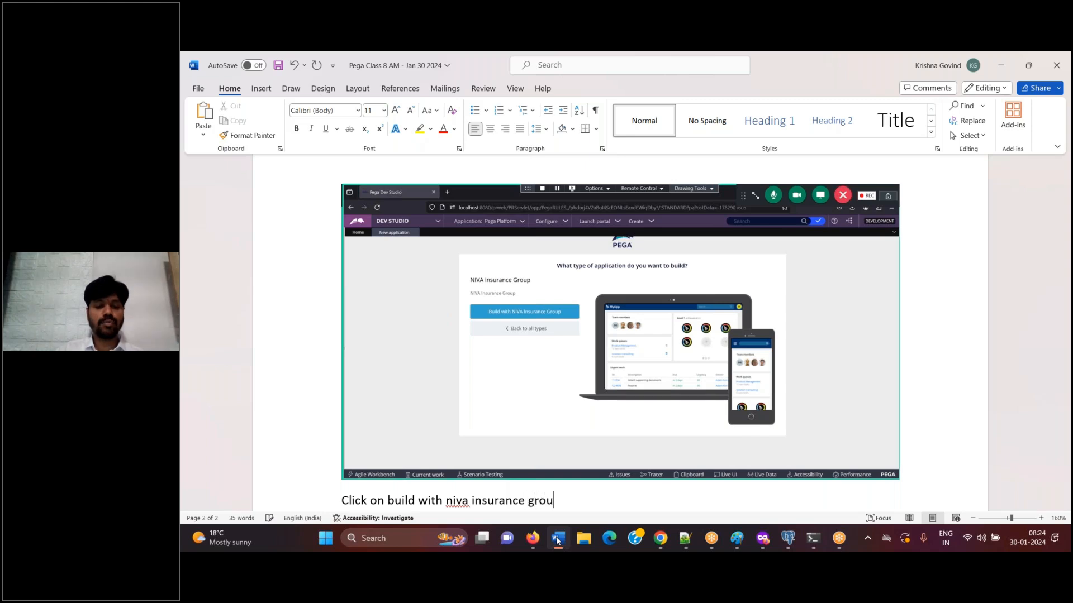
key(Return)
key(Return)
key(ctrl+s)
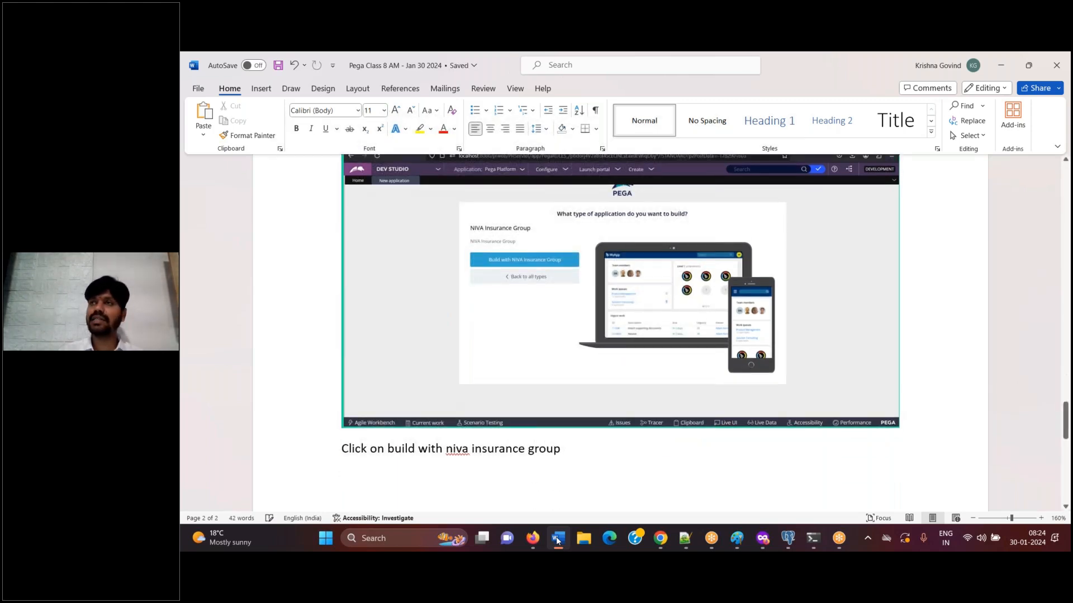
Build with NIVA Insurance Group in Dev Studio, and paste a screenshot of the case-types cloning page into Word, captioned "Continue"
click(557, 539)
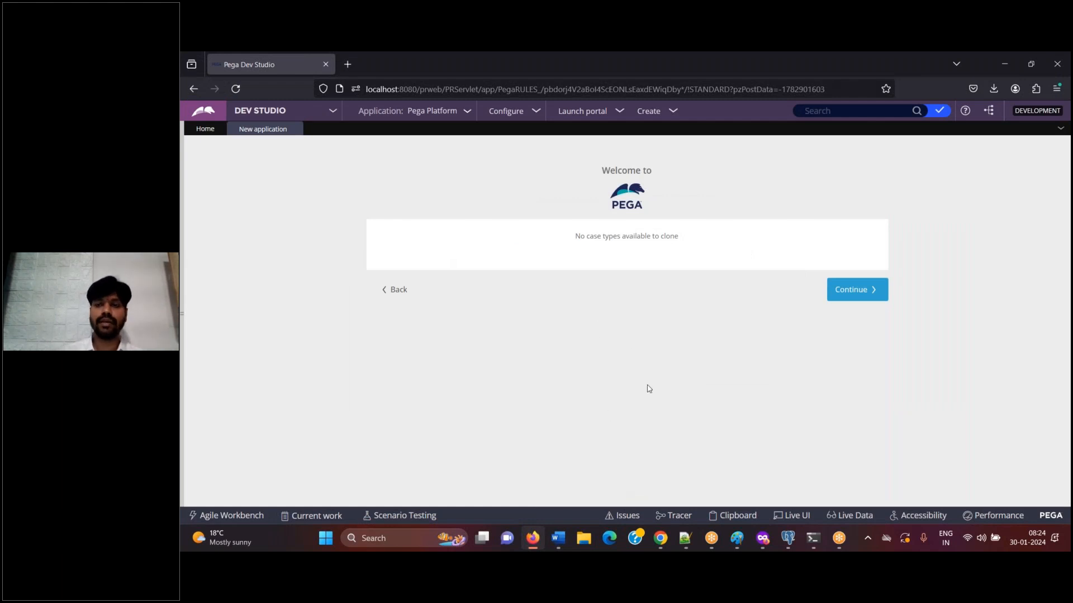
click(557, 541)
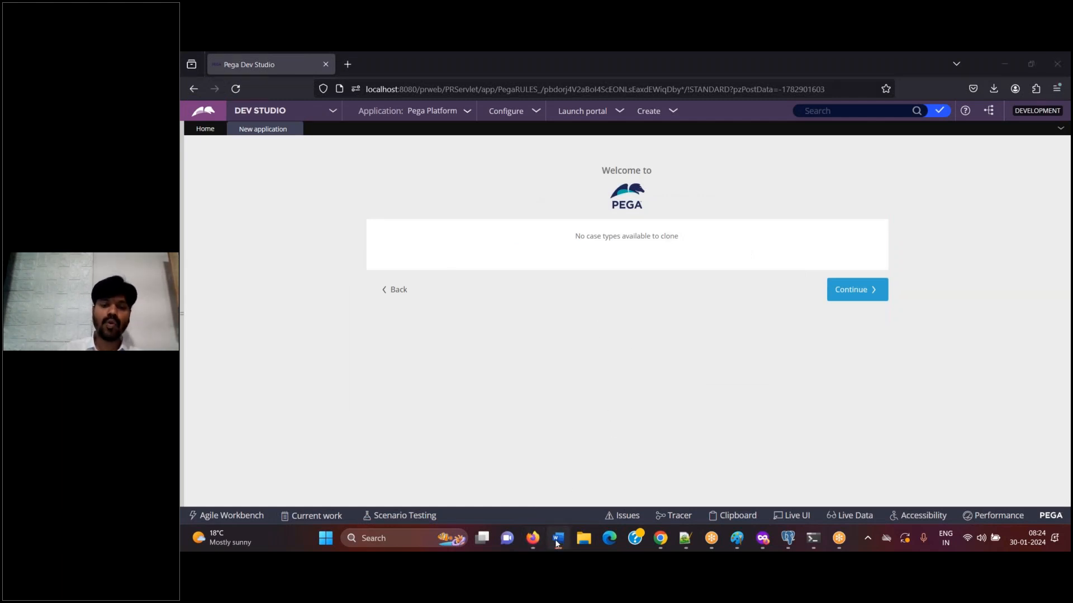
key(ctrl+v)
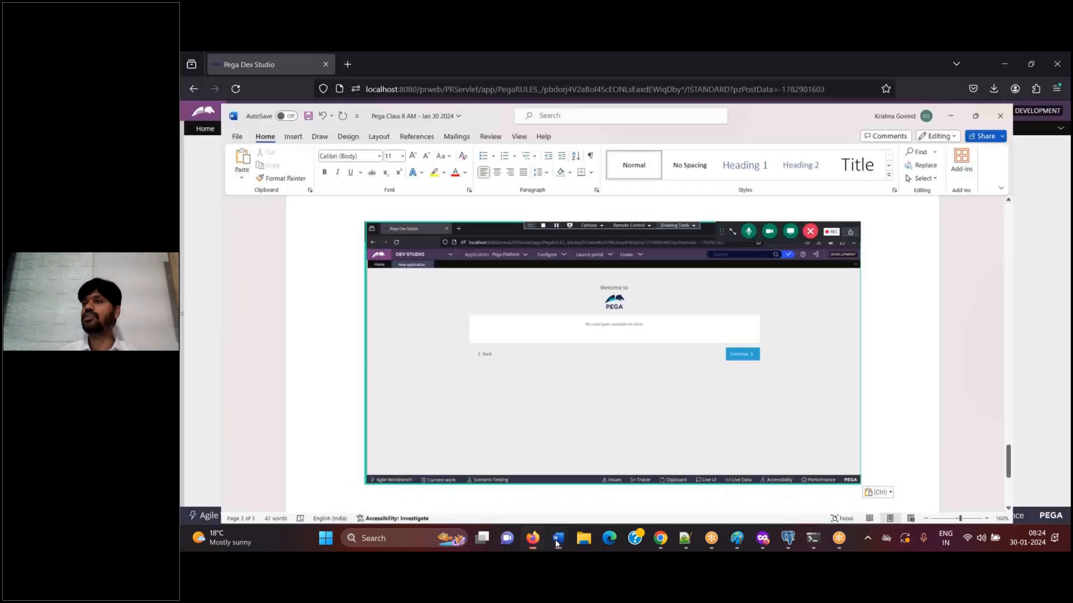
click(555, 539)
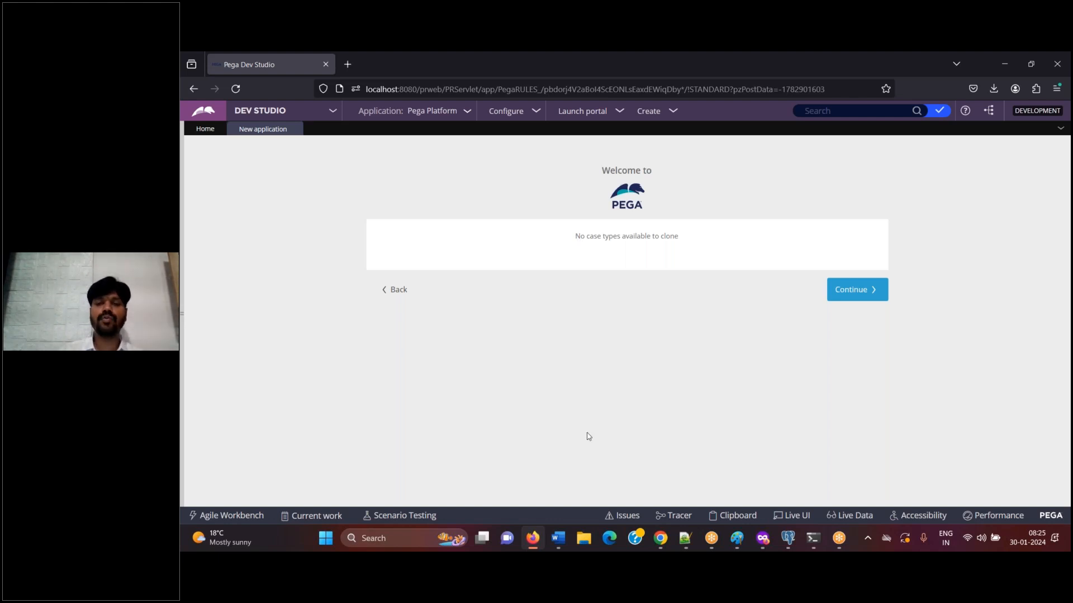
click(558, 542)
text(Continue)
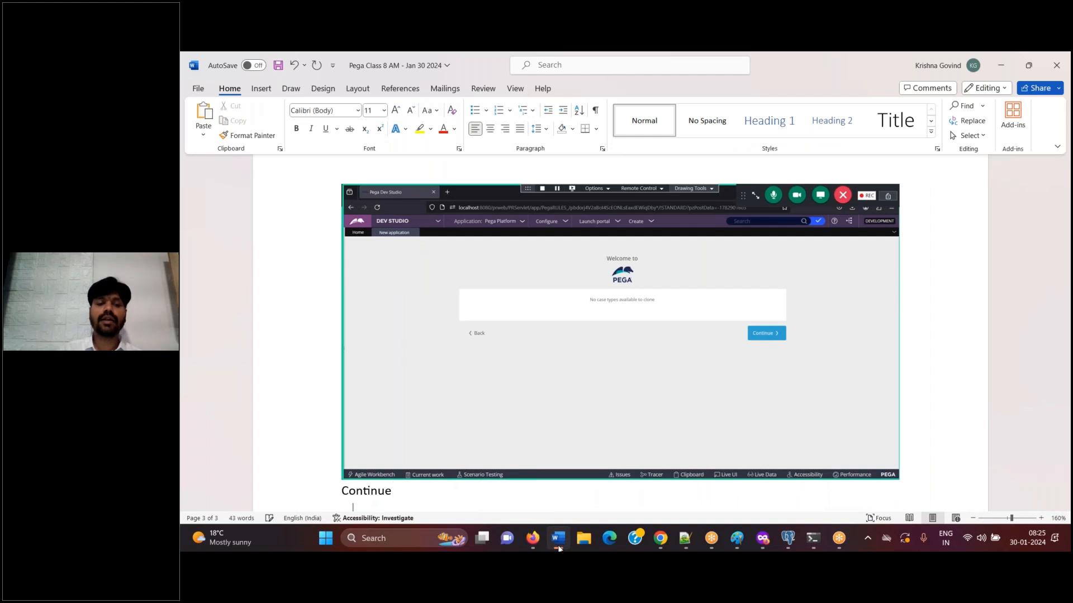
key(Return)
Continue past the case-types page in Dev Studio and paste a screenshot of the data-types page into Word, captioned "continue"
click(558, 542)
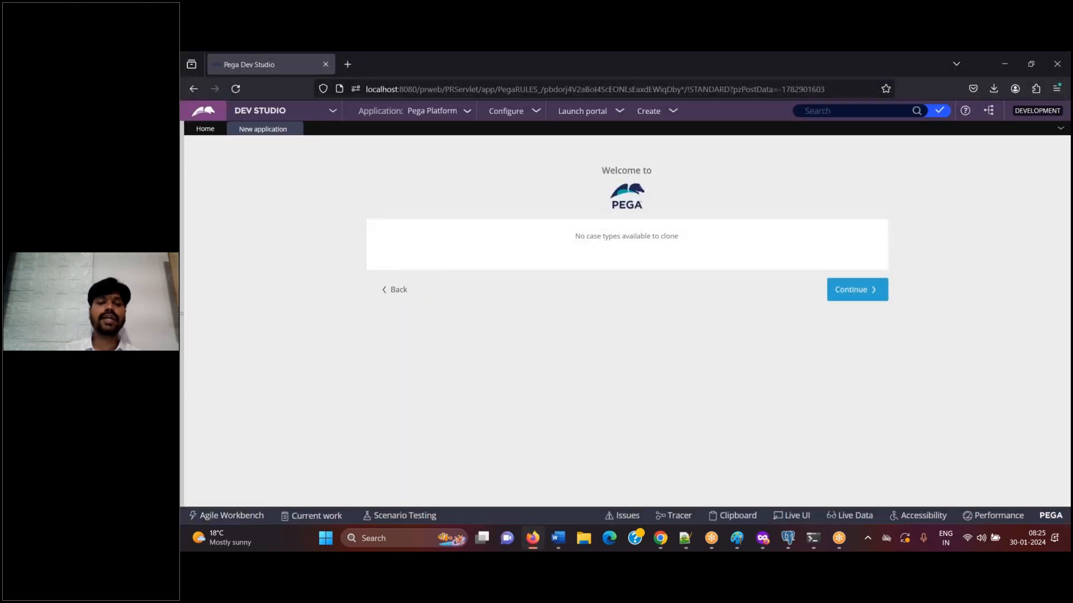
click(870, 300)
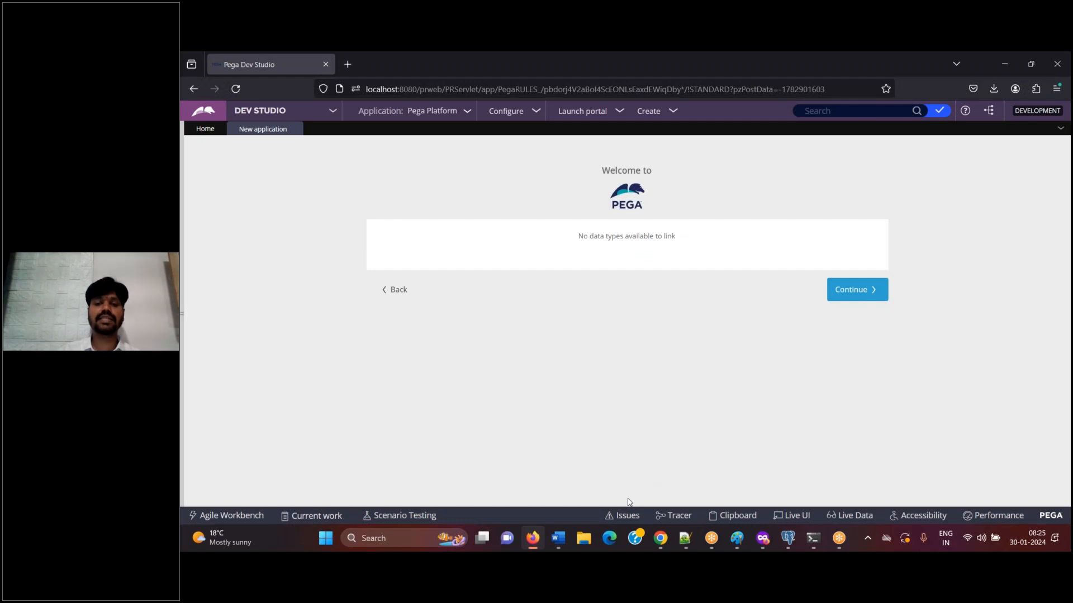
click(558, 539)
key(ctrl+v)
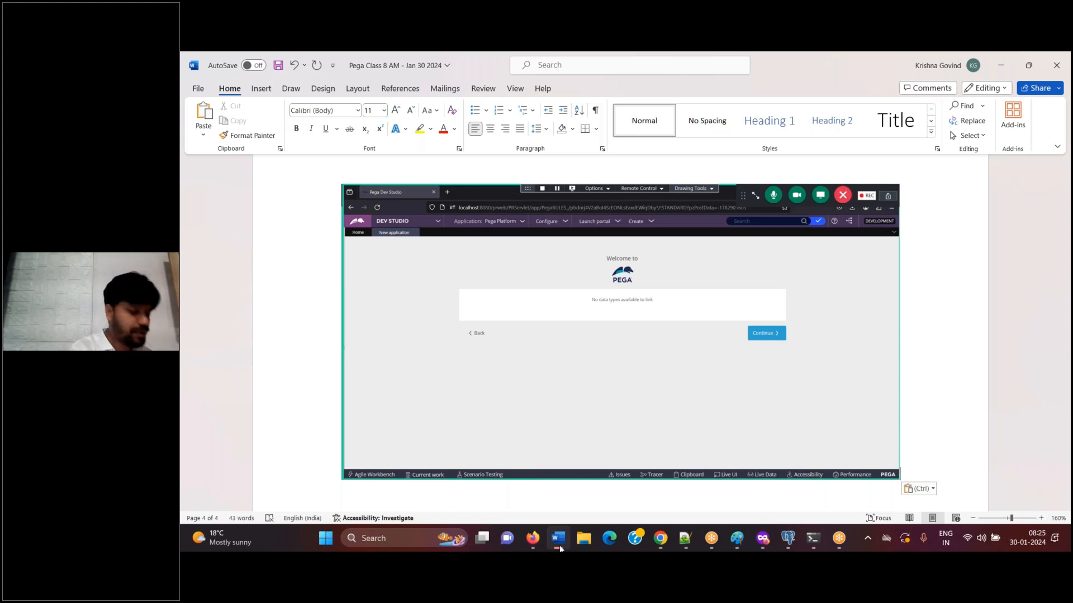
click(560, 549)
click(559, 539)
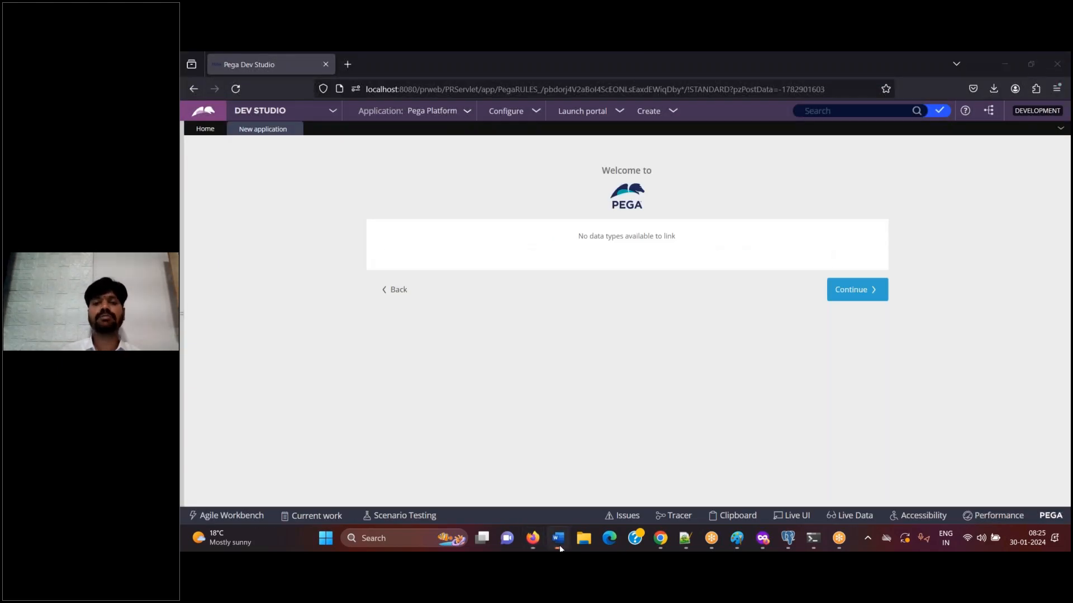
click(559, 539)
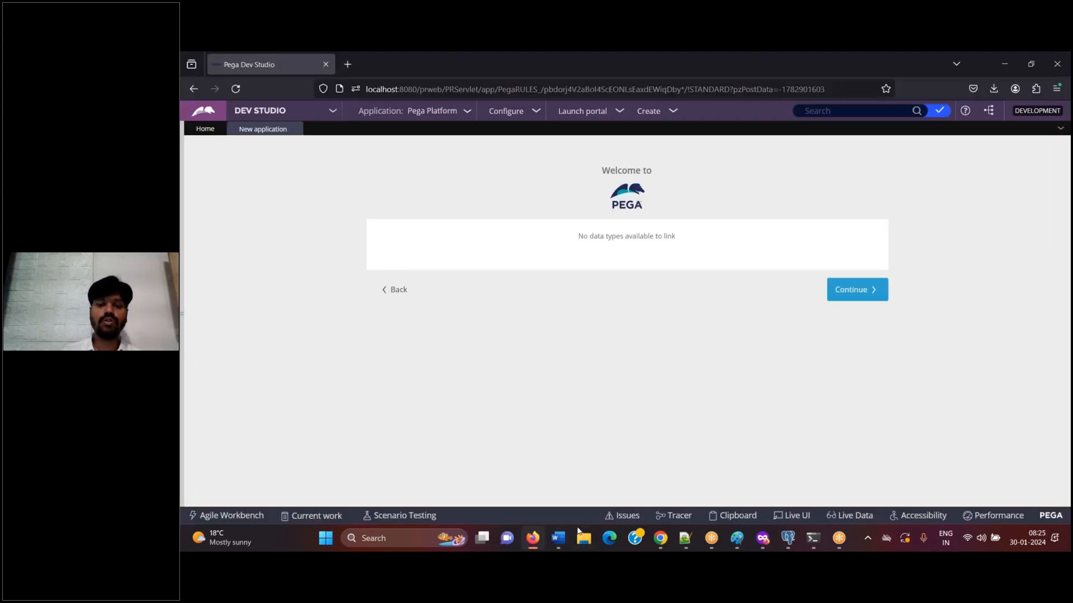
click(559, 538)
text(continue)
key(Return)
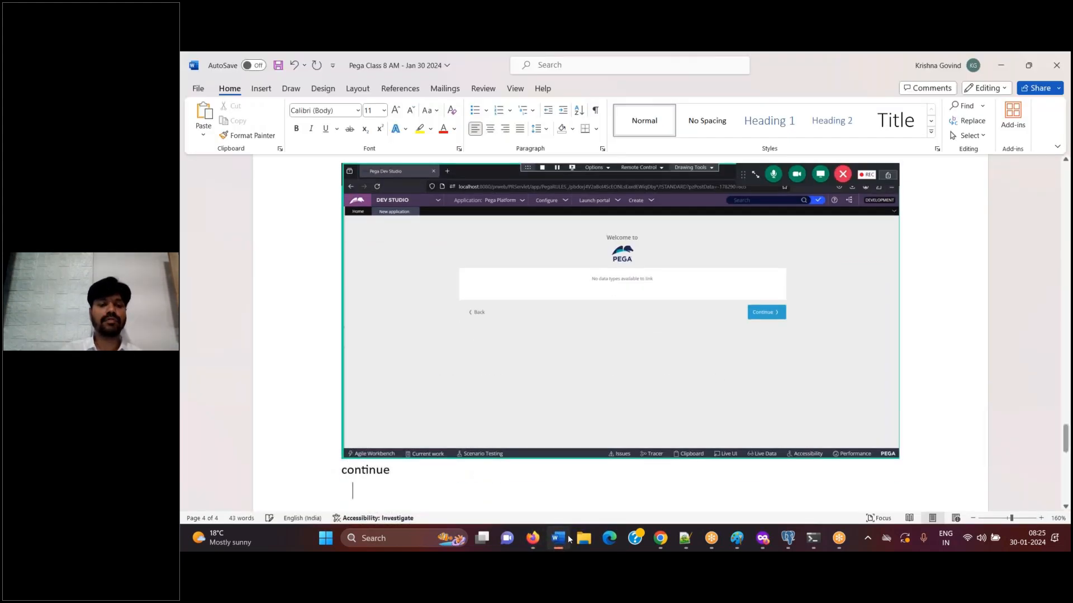
Continue to the application naming page in Dev Studio and paste its screenshot into Word with the caption "Enter application name"
click(565, 539)
click(847, 291)
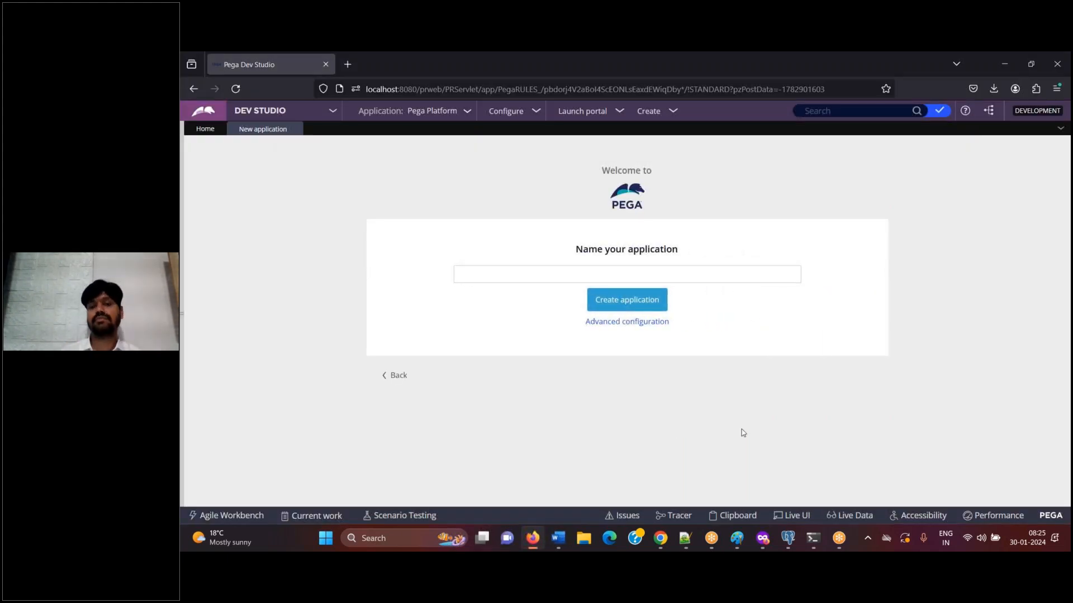
click(558, 538)
key(ctrl+v)
text(Enter a)
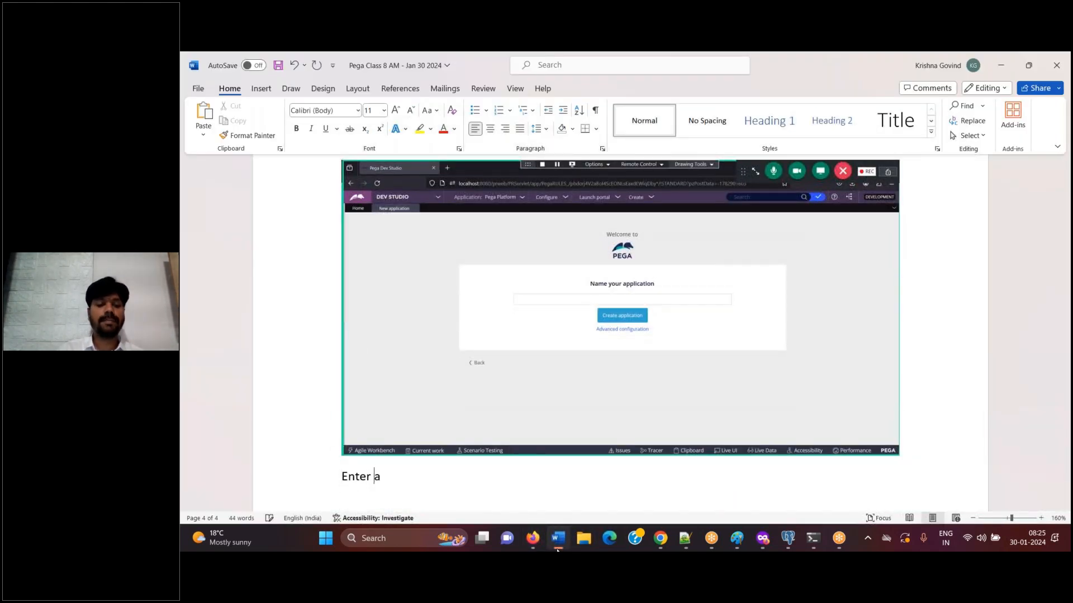
text(pplication name)
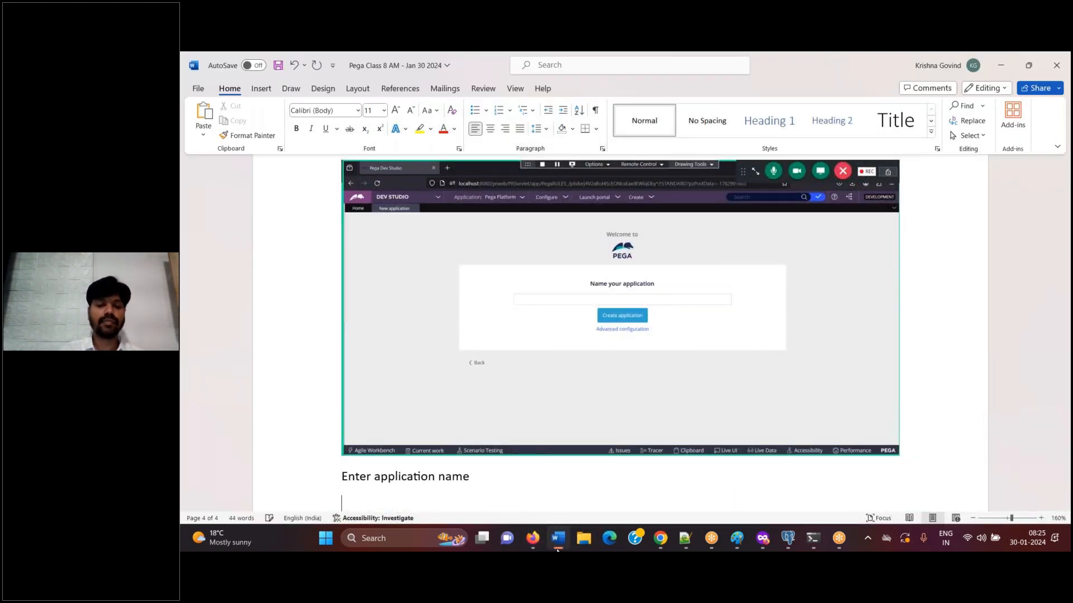
Name the application "NIVA Auto Insurance" in Dev Studio and add a screenshot of the filled-in name to the Word document
click(558, 539)
click(527, 273)
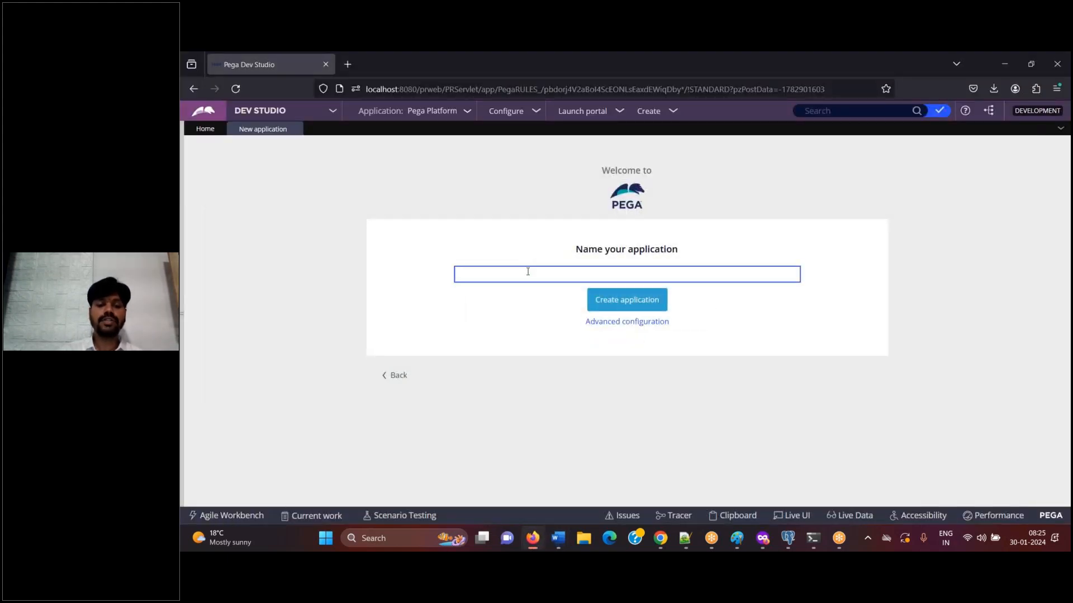
text(NIVA Aut)
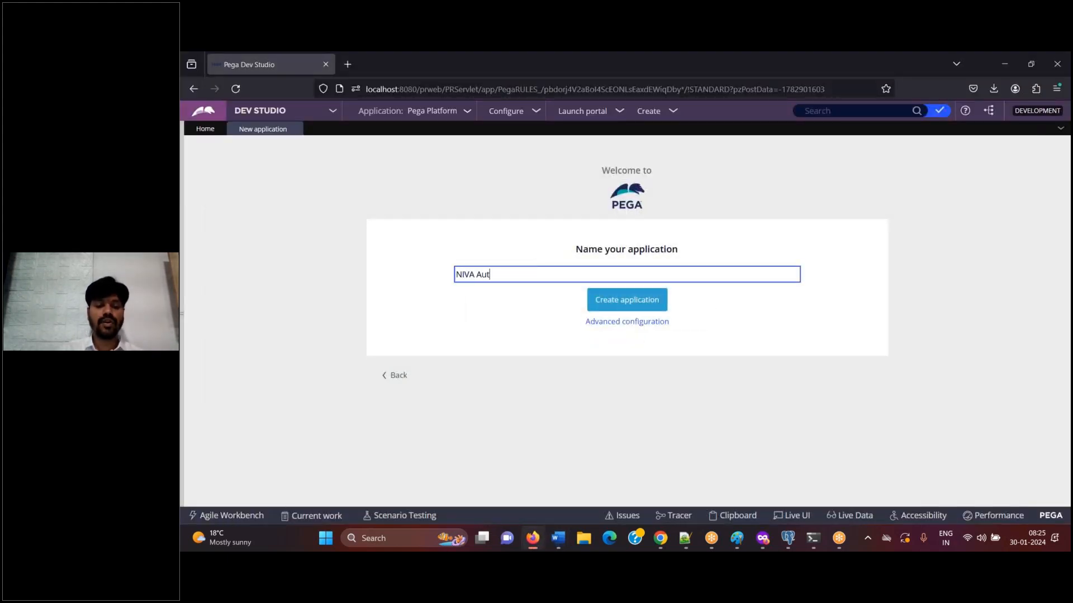
text(o Insurance)
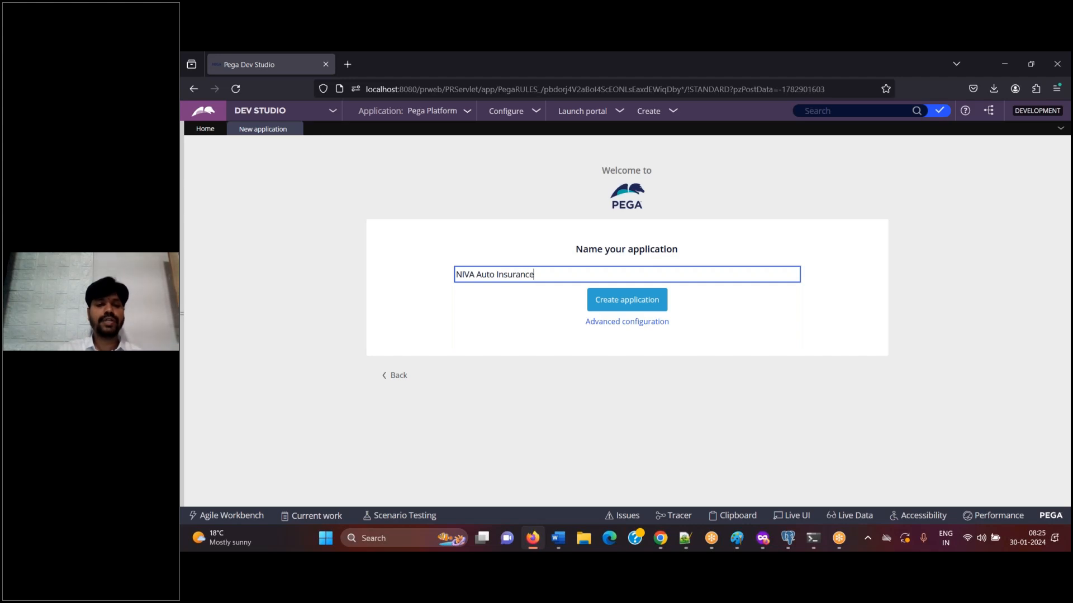
key(ctrl+a)
click(558, 538)
click(560, 538)
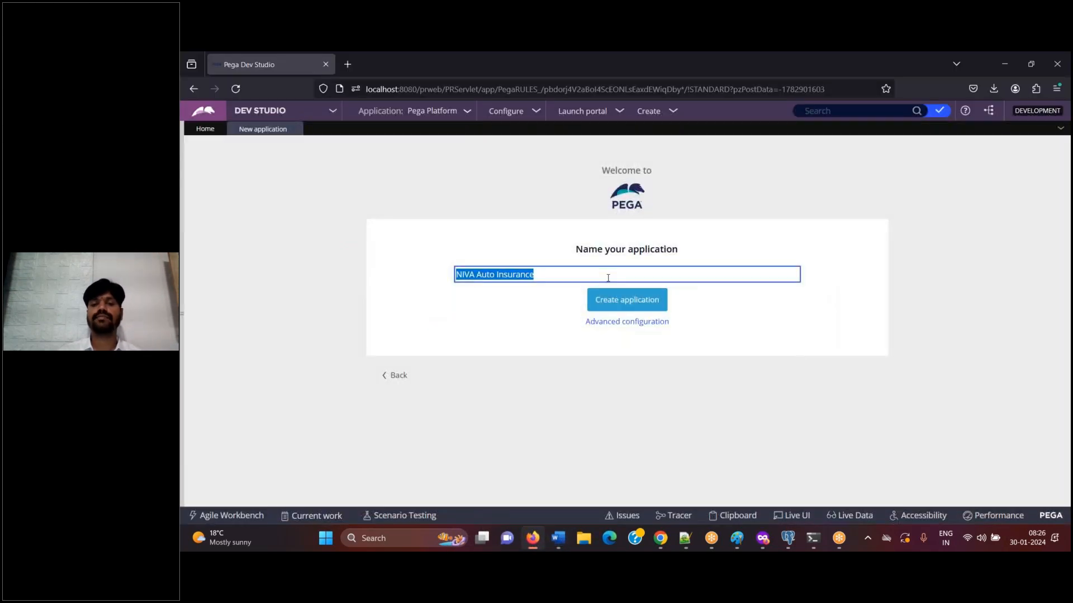
Try to create the application under the name "NIVA Insu group"
click(588, 278)
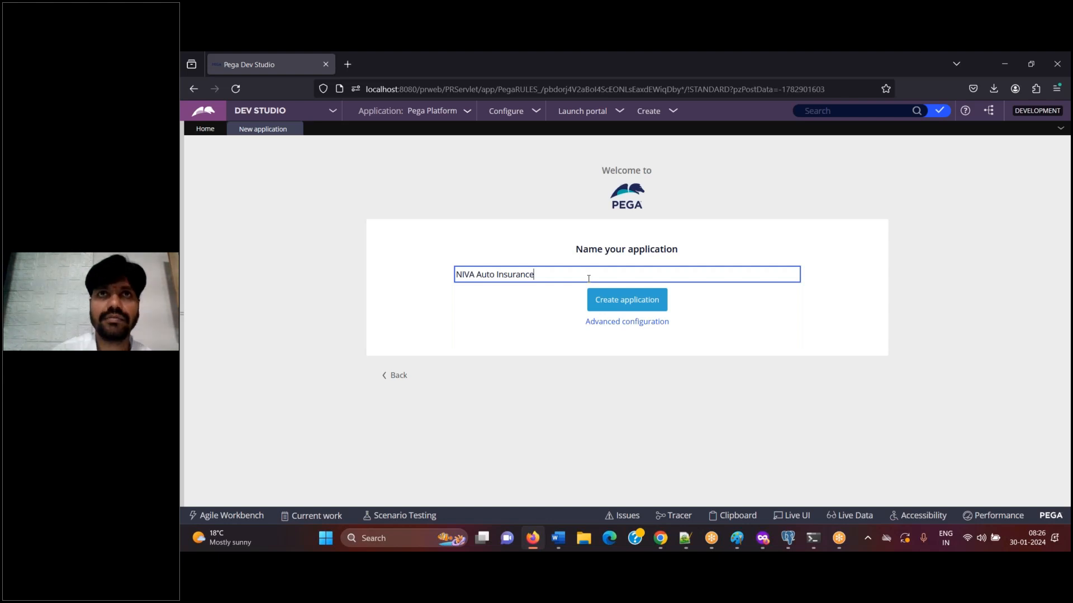
drag(476, 274, 601, 276)
key(BackSpace)
text(Insu group)
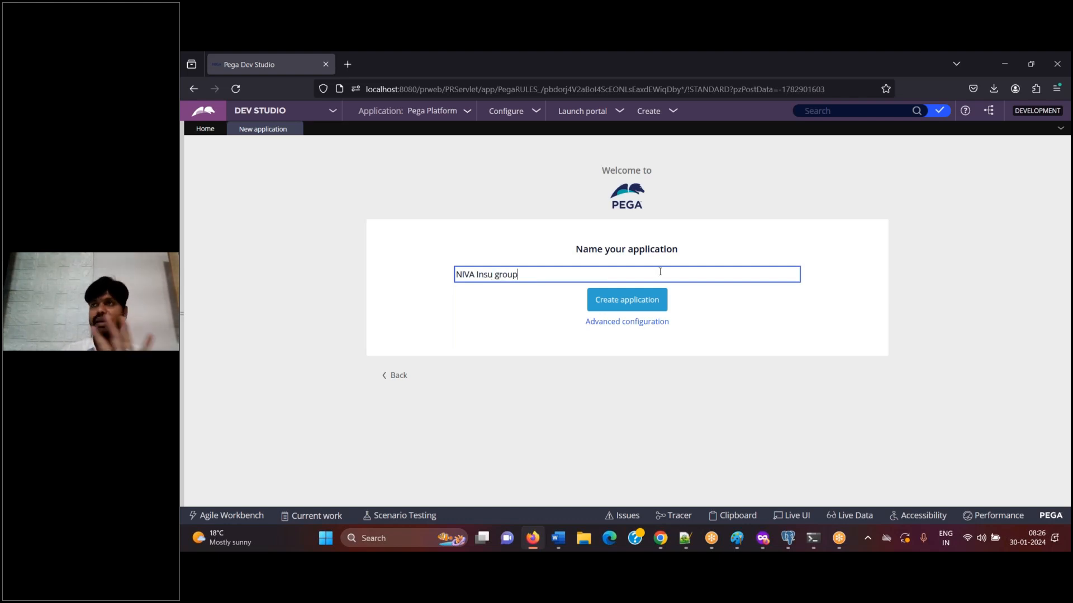
click(657, 306)
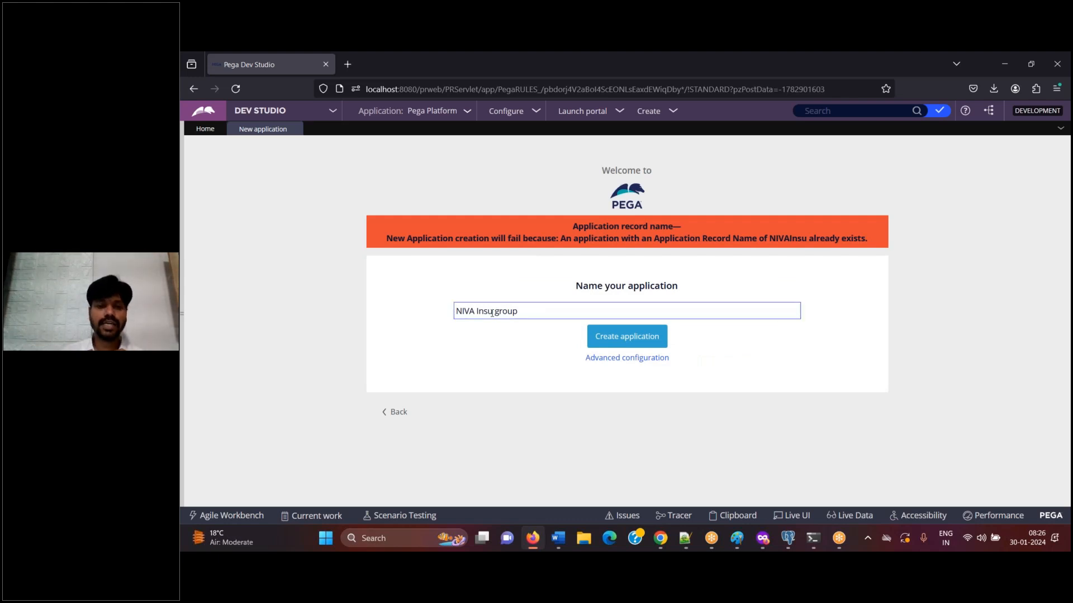
Change the application name to "NIVA Auto Insurance"
drag(493, 310, 425, 308)
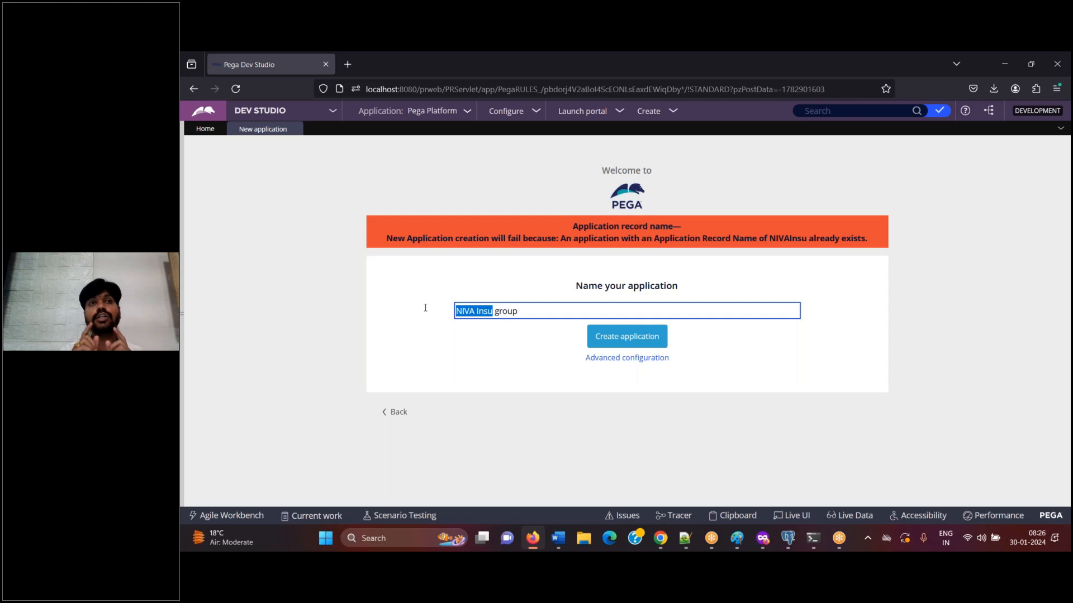
double_click(490, 312)
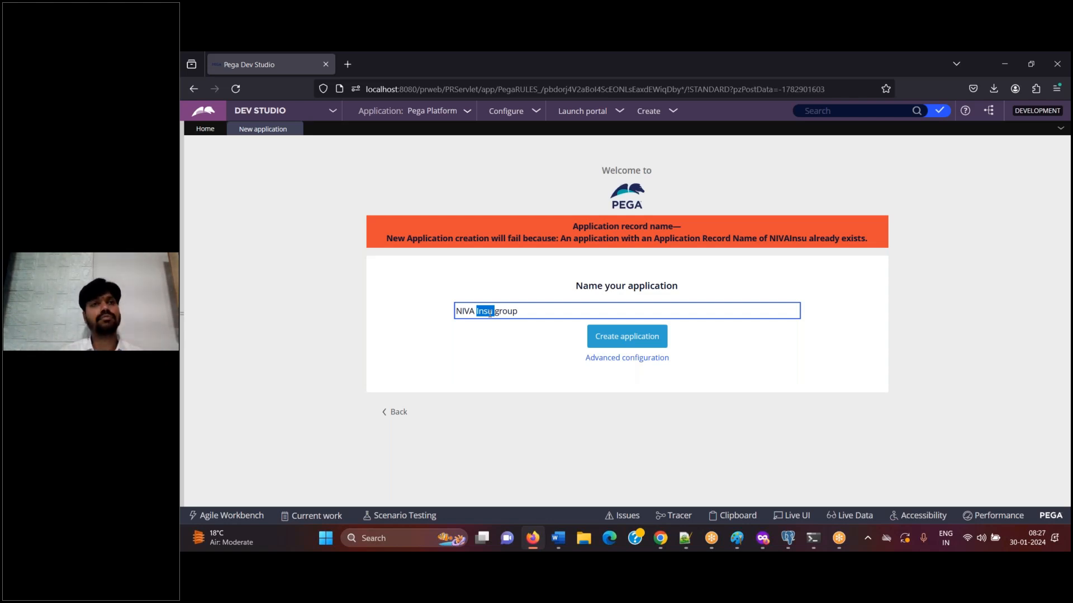
text(insu)
drag(518, 312, 476, 312)
text(Auto)
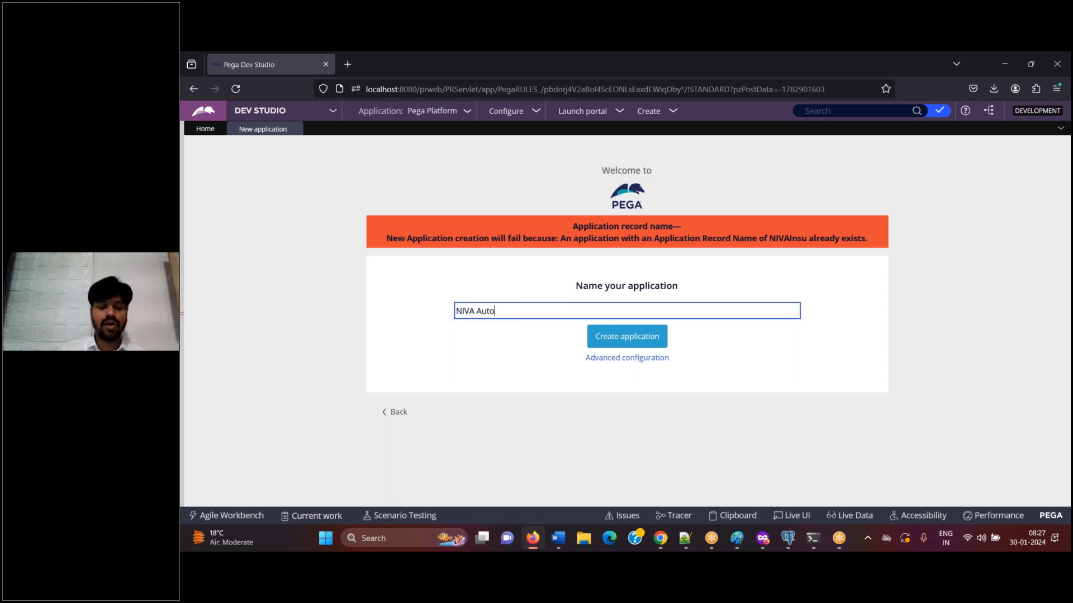
text( Insurance)
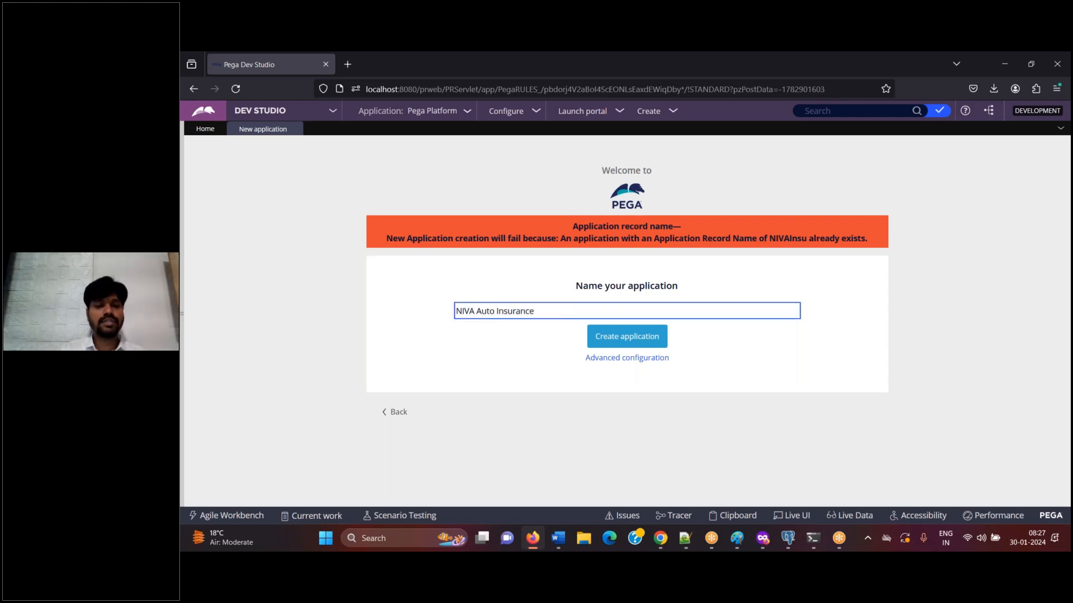
Caption the filled-in name screenshot in Word "Click on Advanced Configuration", and open the application's advanced configuration in Dev Studio
click(558, 538)
text(Click on A)
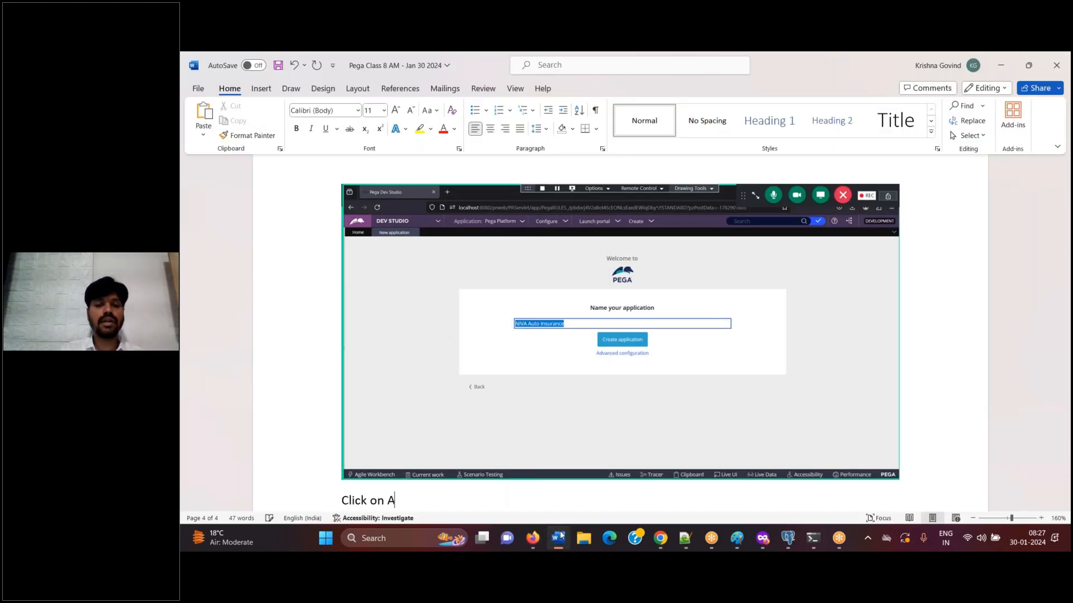
text(dvanced Conf)
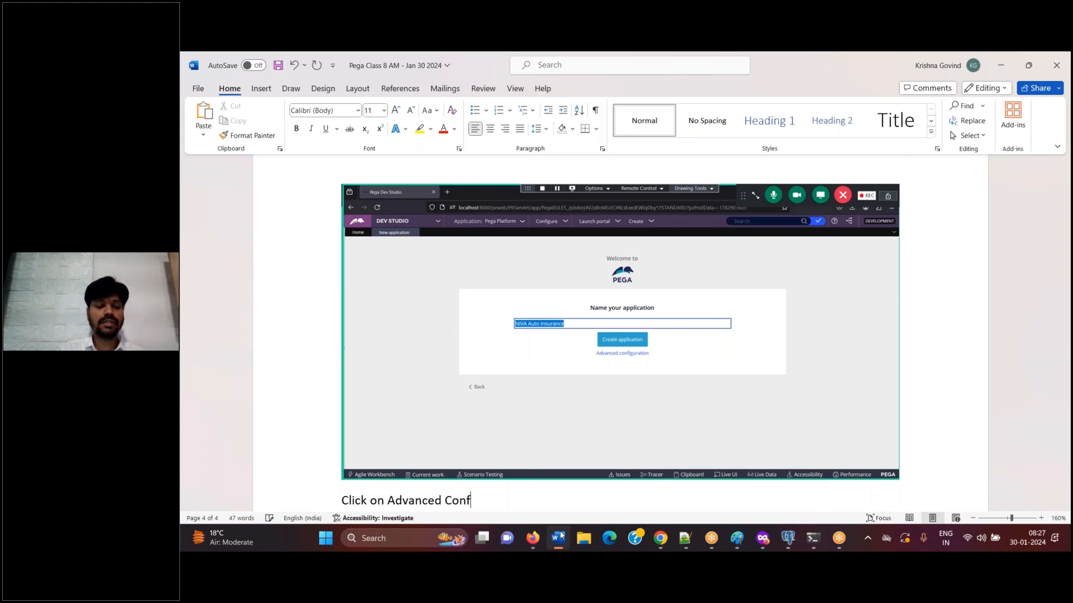
text(iguration)
key(Return)
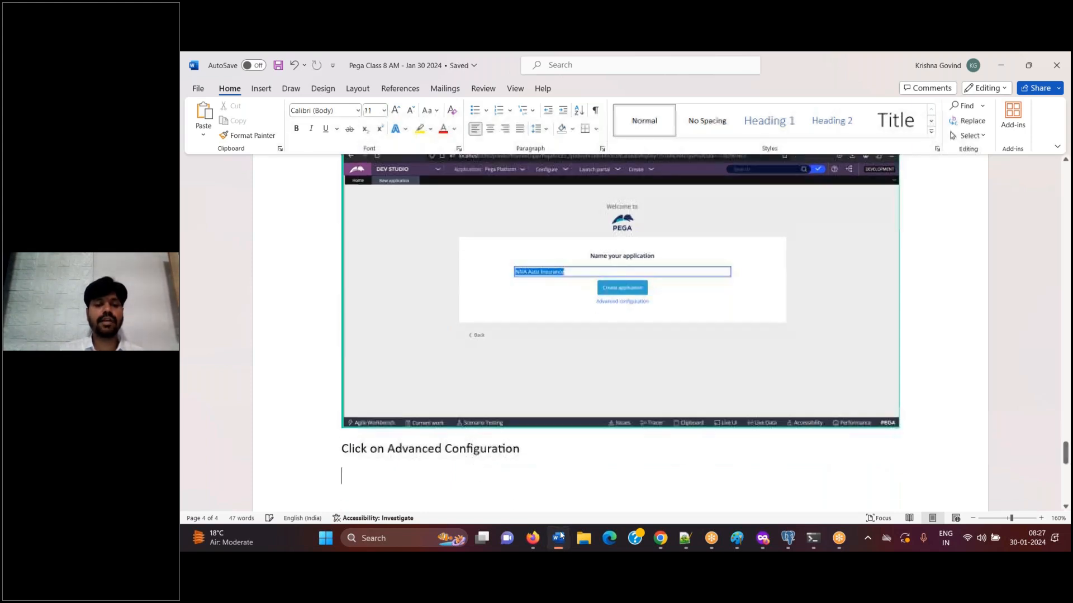
click(532, 538)
click(625, 358)
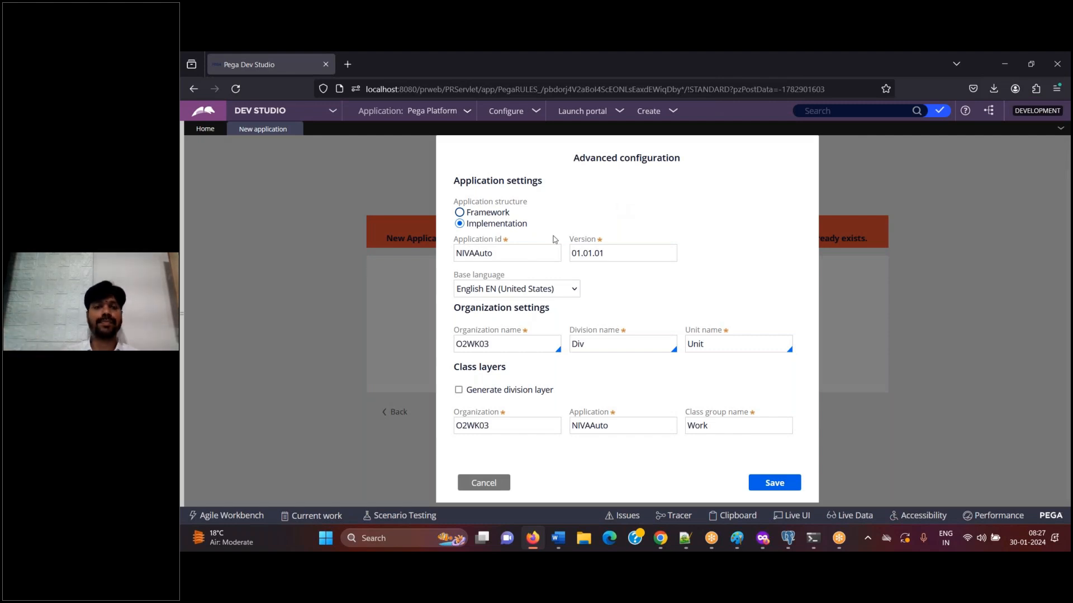
Add a screenshot of the Implementation application structure to the Word document, caption it "Keep the application type as it is", and save
drag(468, 225, 527, 225)
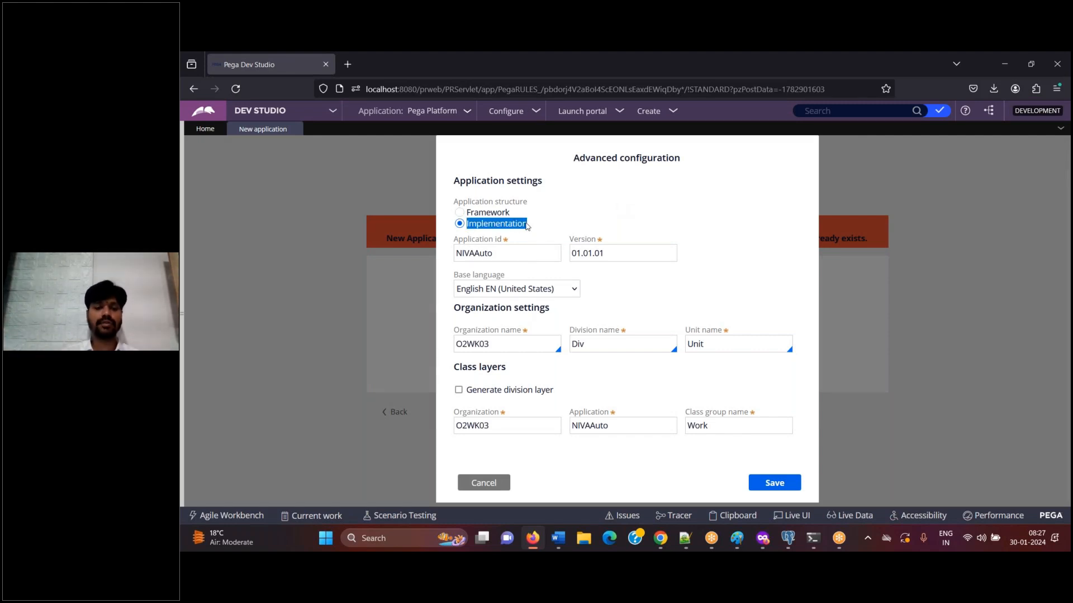
click(558, 538)
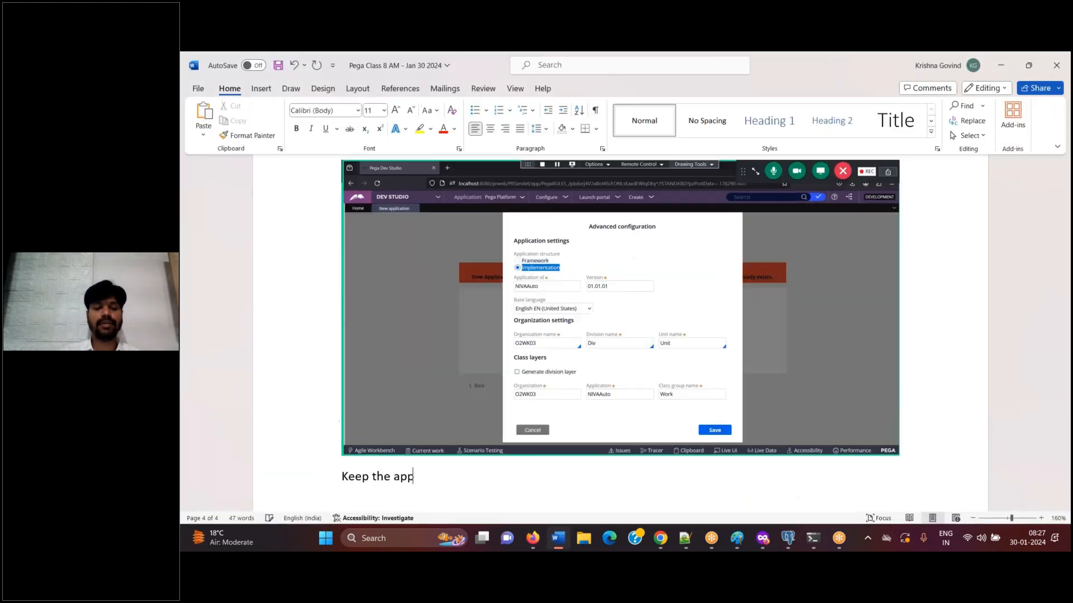
text(lcat)
key(BackSpace)
key(BackSpace)
key(BackSpace)
text(ication t)
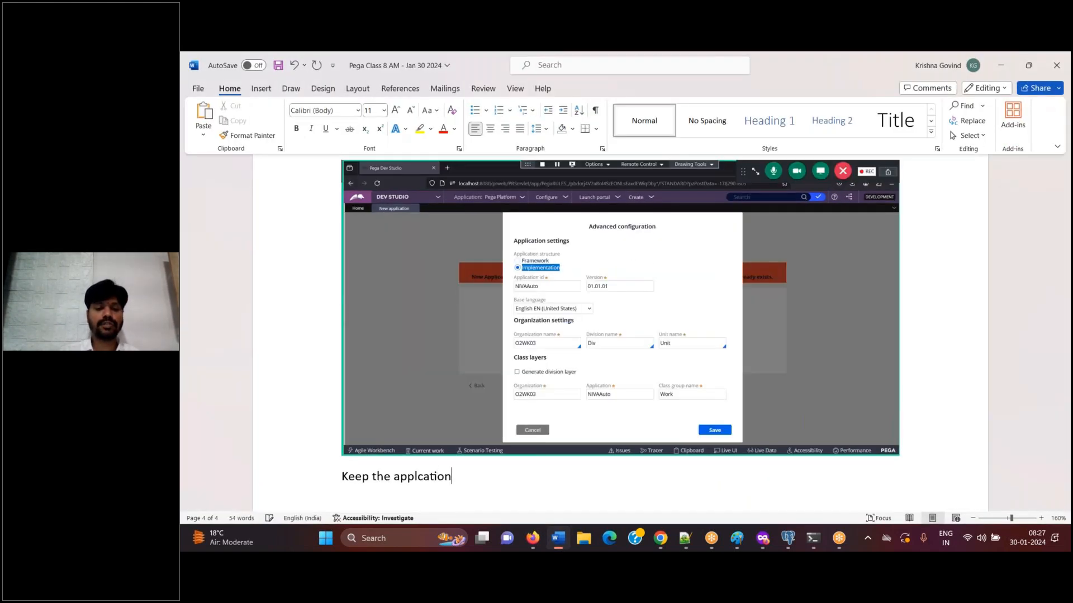
text(ype as it is)
key(Return)
key(ctrl+s)
key(alt+Tab)
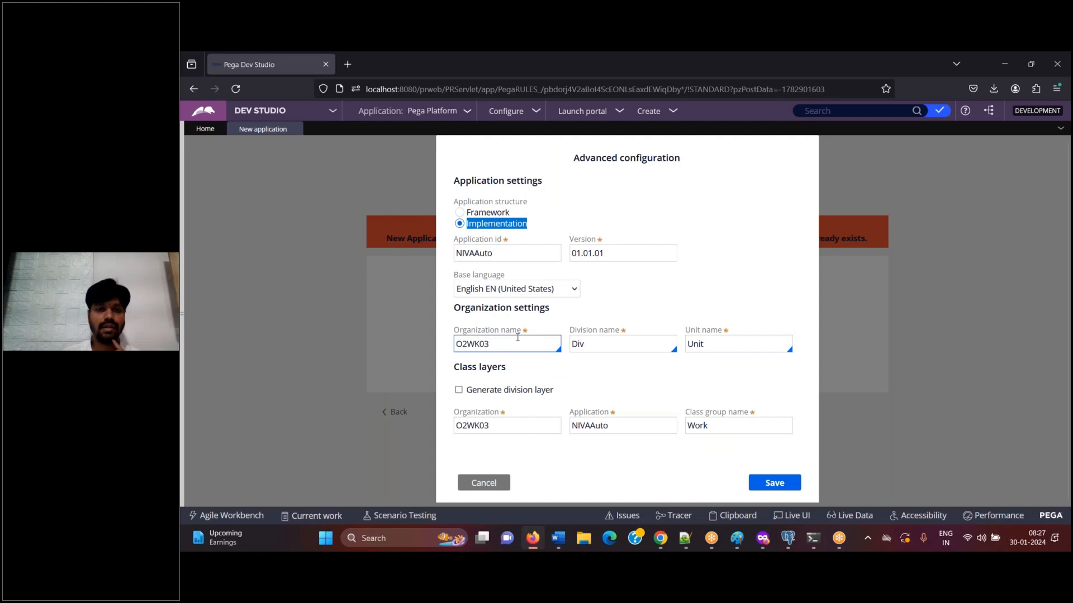
click(506, 251)
key(Home)
key(shift+Right)
key(shift+Right)
key(shift+Right)
key(shift+Right)
key(shift+End)
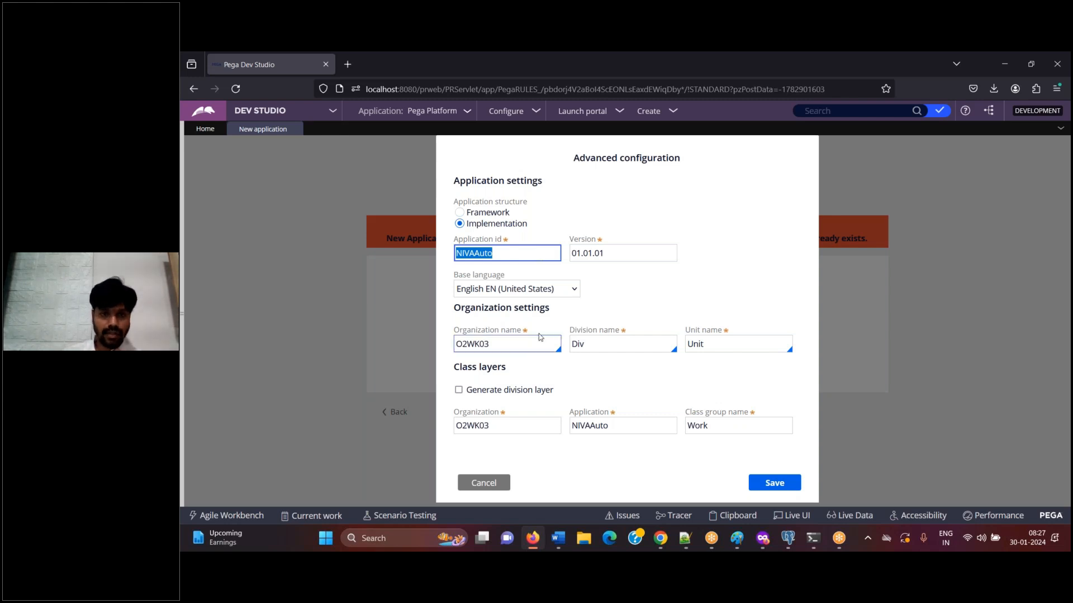
Add a screenshot of the highlighted organization name to Word, caption it "Let's choose existing organization NIVA", and save the document
double_click(522, 345)
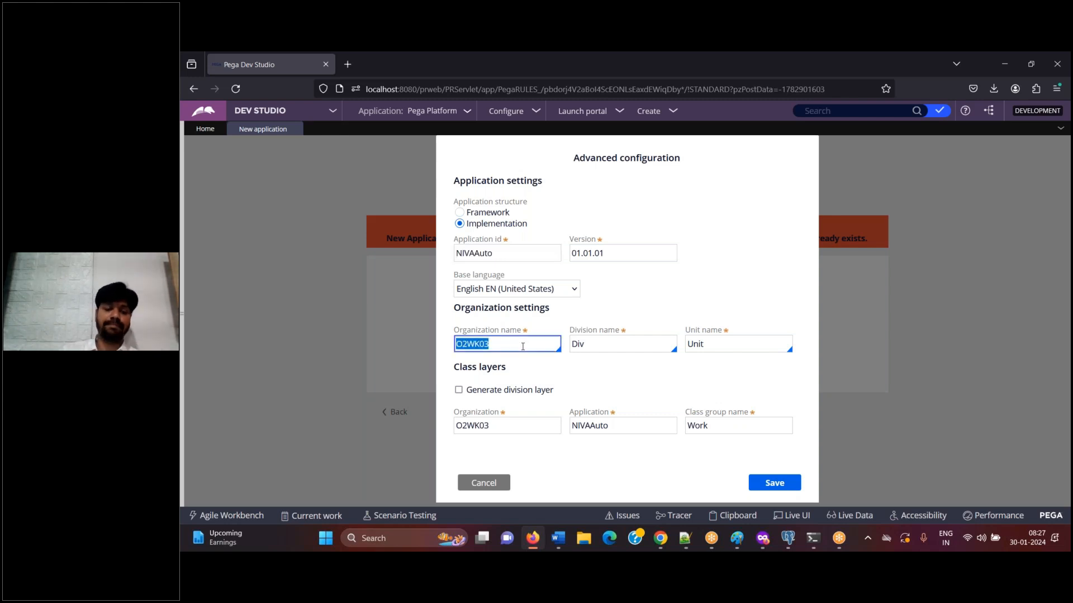
click(557, 539)
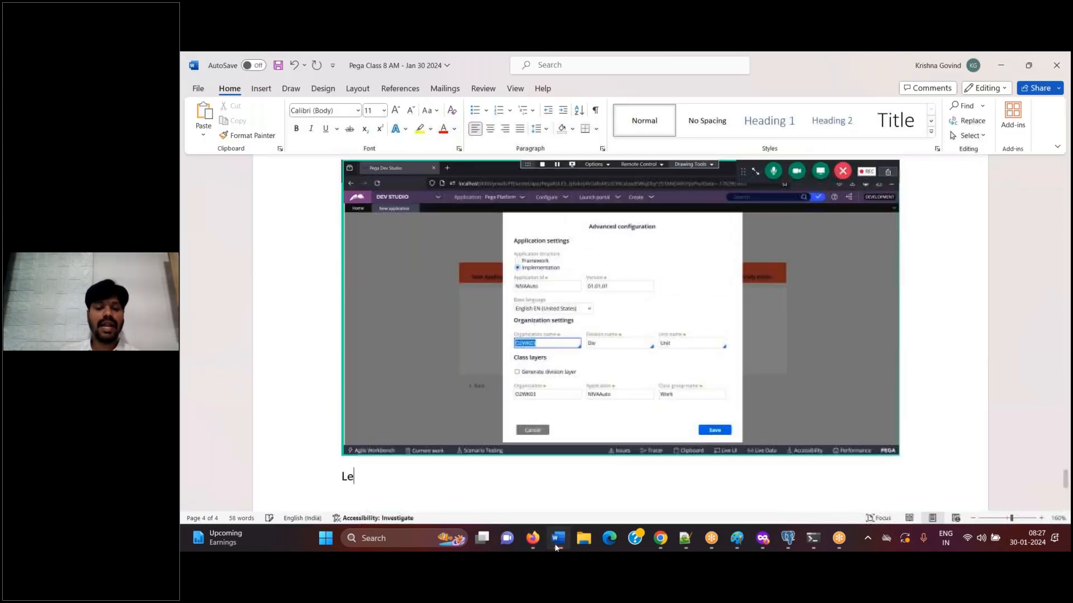
text(t's choose exi)
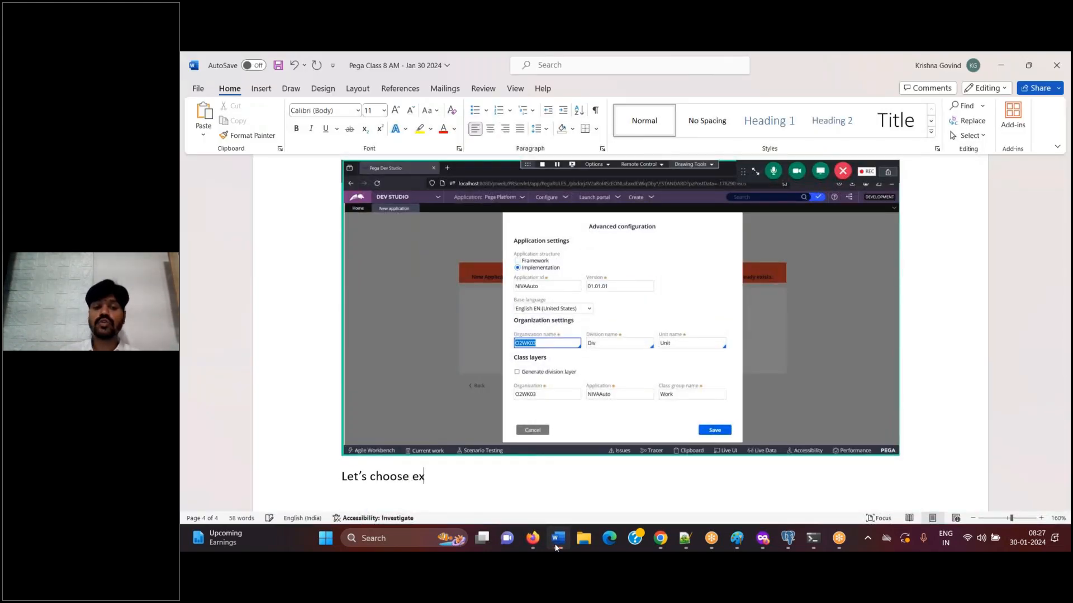
text(sting or)
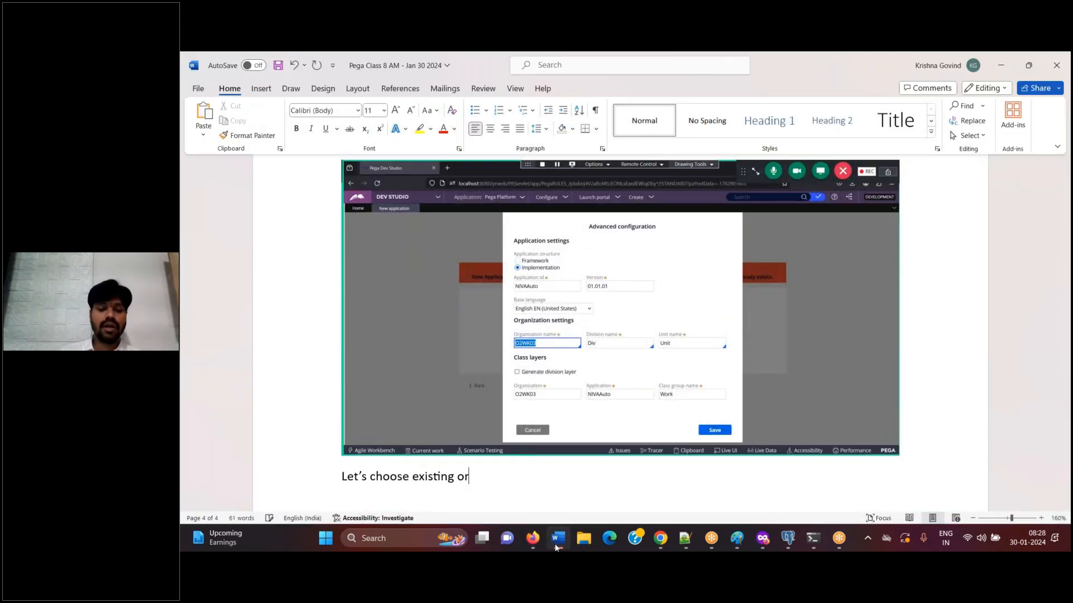
text(ganization NIVA)
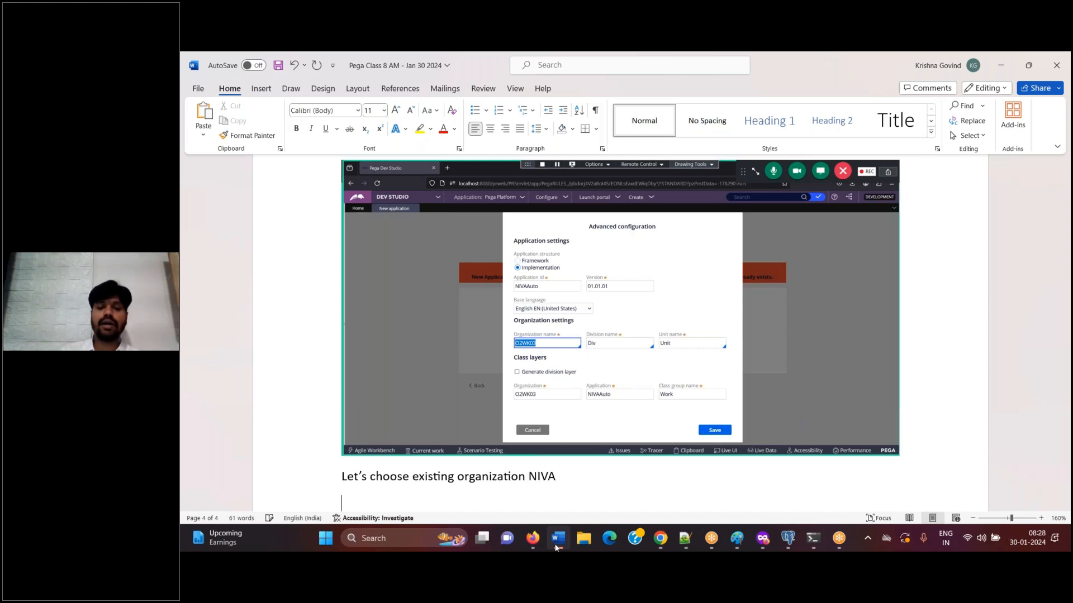
key(ctrl+s)
click(557, 539)
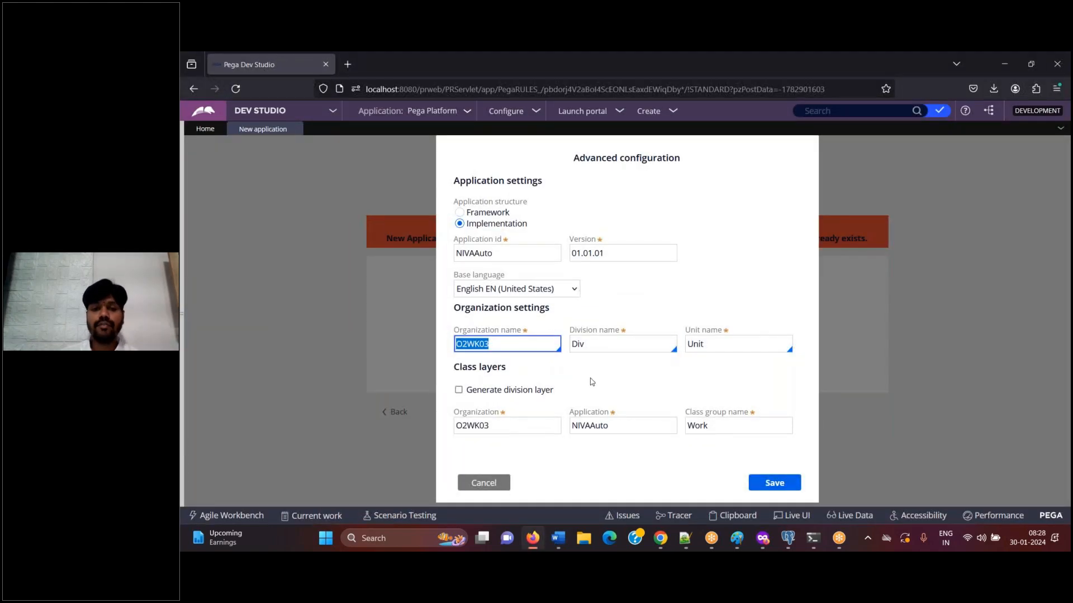
Replace the organization name in Dev Studio's advanced configuration with the existing organization NIVA
click(597, 383)
click(544, 349)
key(BackSpace)
key(BackSpace)
key(BackSpace)
key(BackSpace)
key(BackSpace)
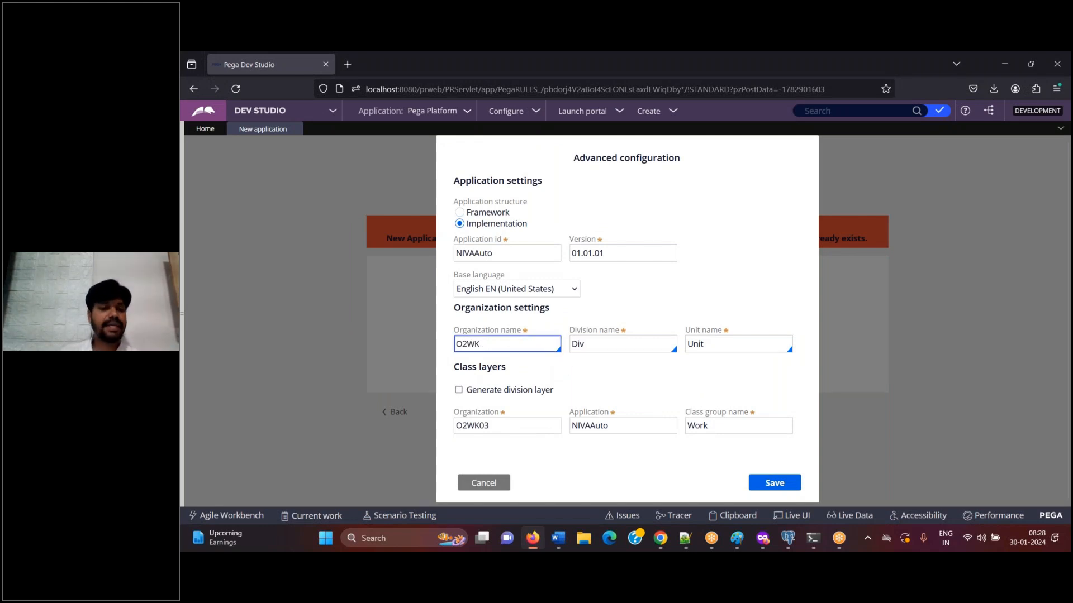
key(BackSpace)
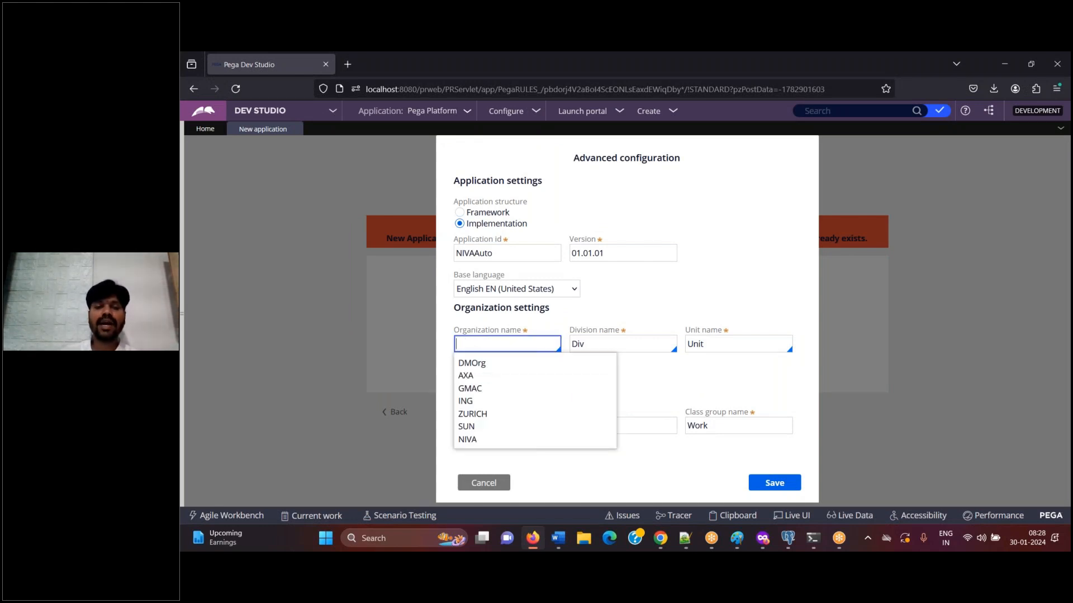
click(648, 378)
click(608, 347)
click(547, 346)
click(557, 354)
click(557, 339)
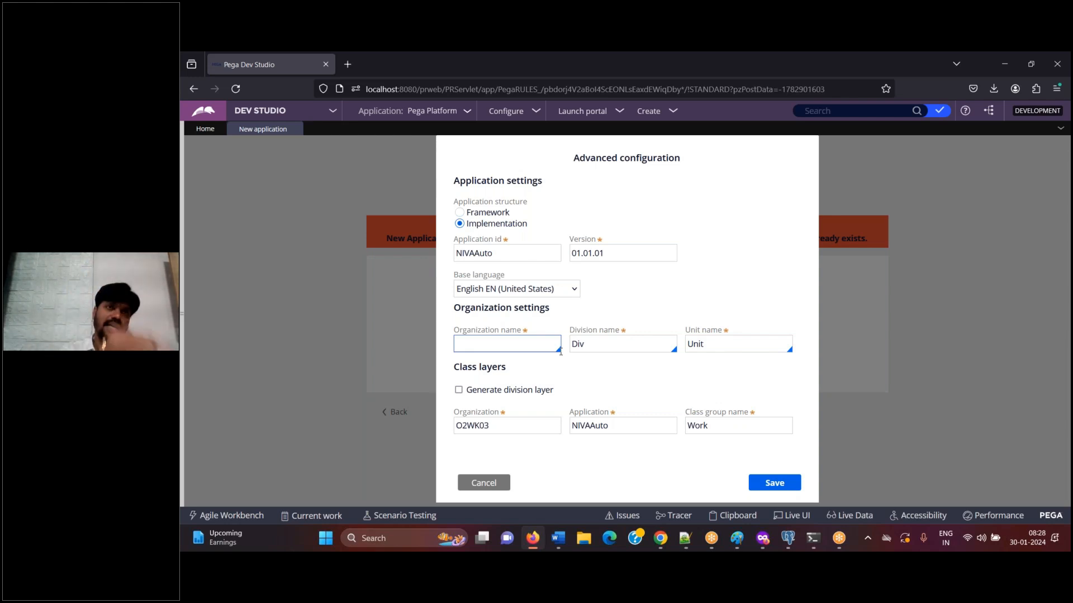
click(525, 347)
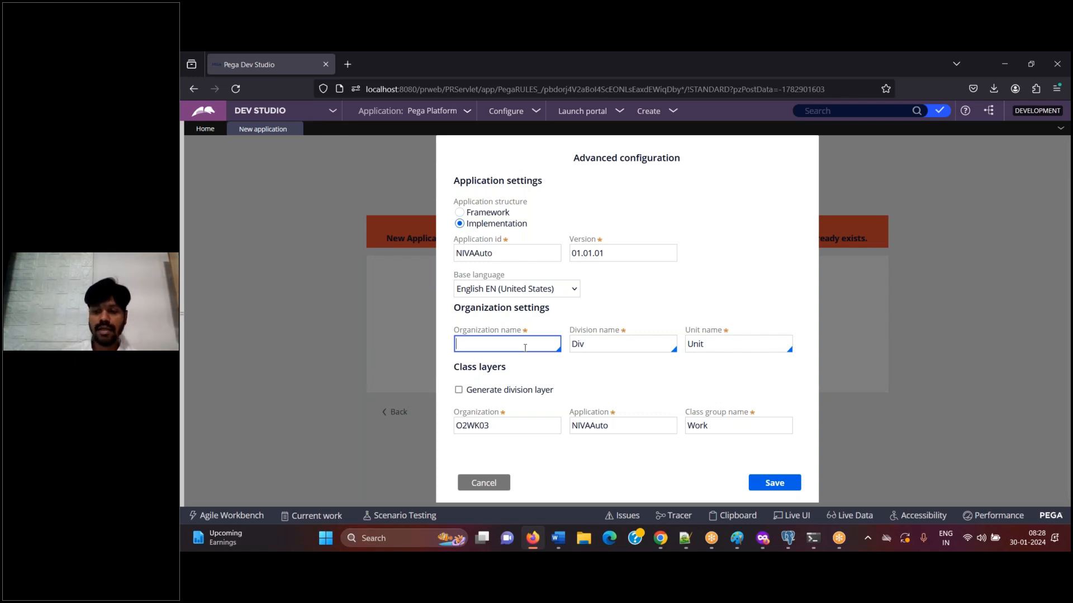
click(525, 347)
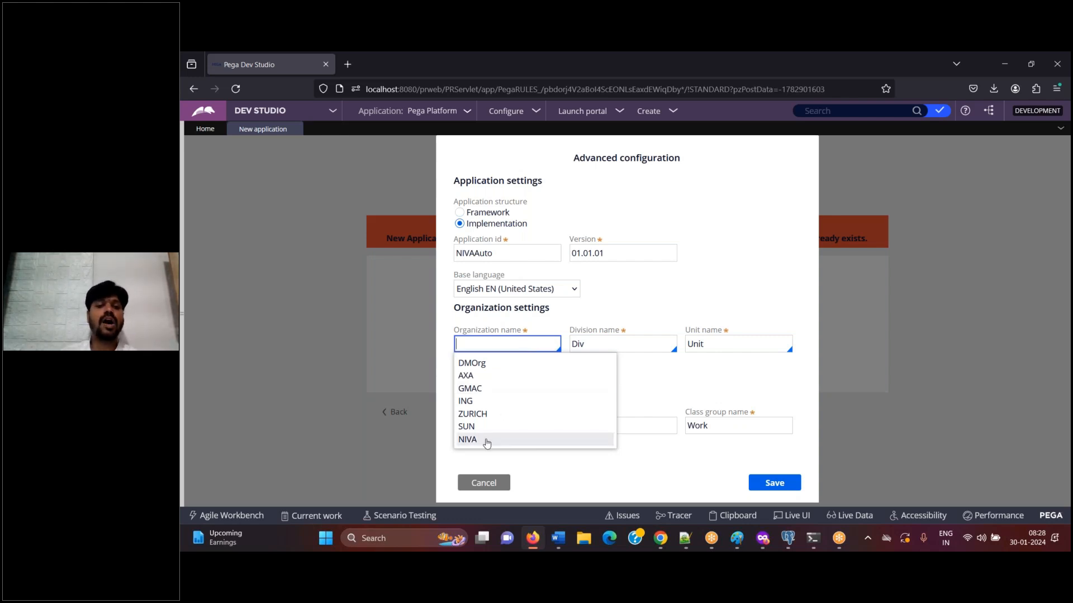
click(487, 441)
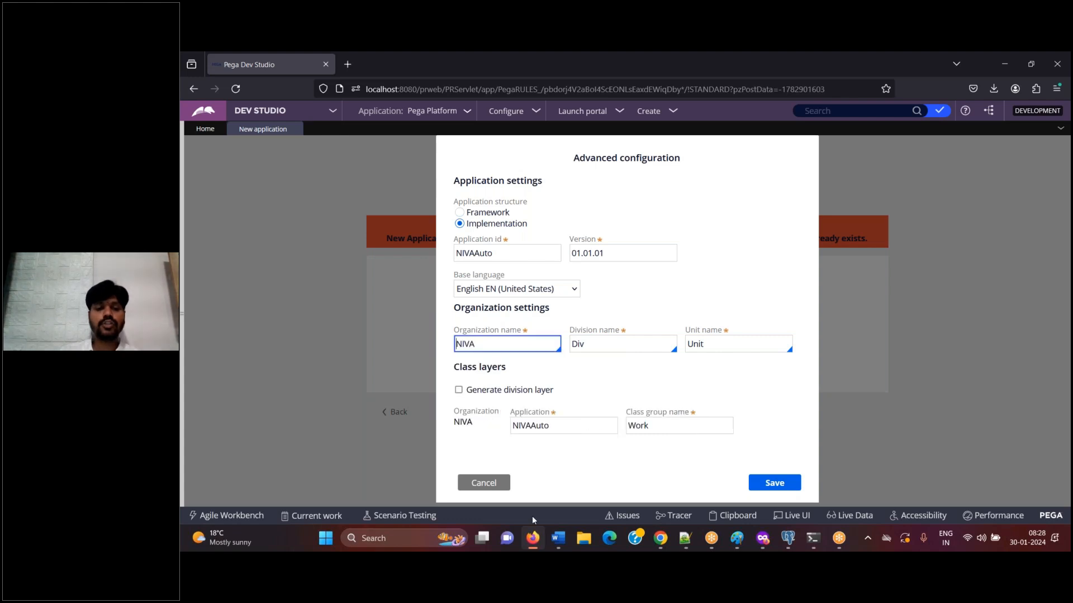
Add the organization list screenshot to Word with the caption "Choose niva", followed by a screenshot of the configuration with NIVA selected
key(alt+Tab)
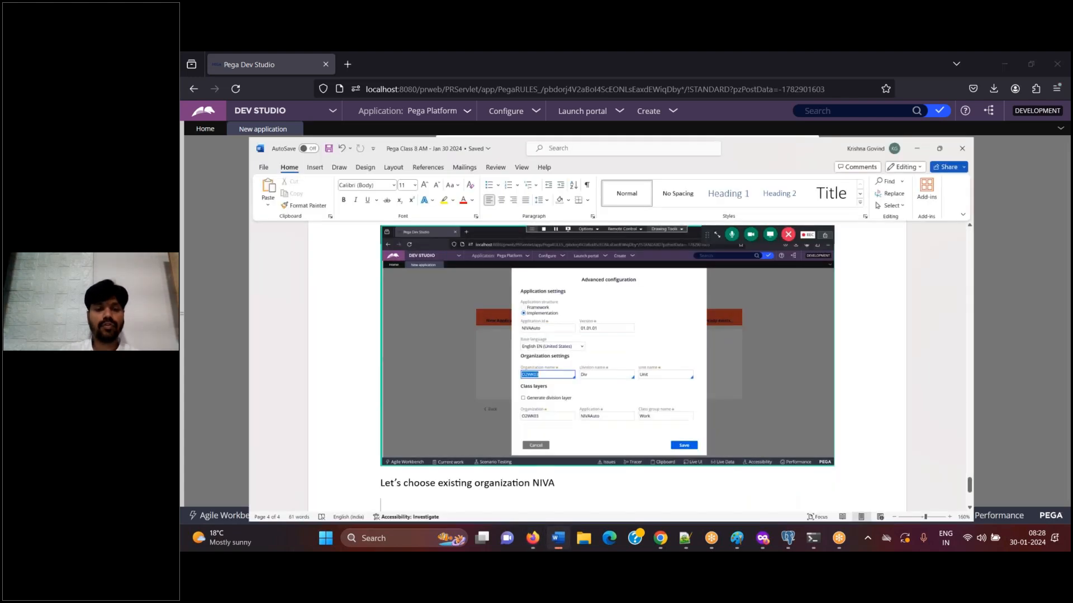
key(ctrl+v)
key(Return)
text(choose niva)
key(Return)
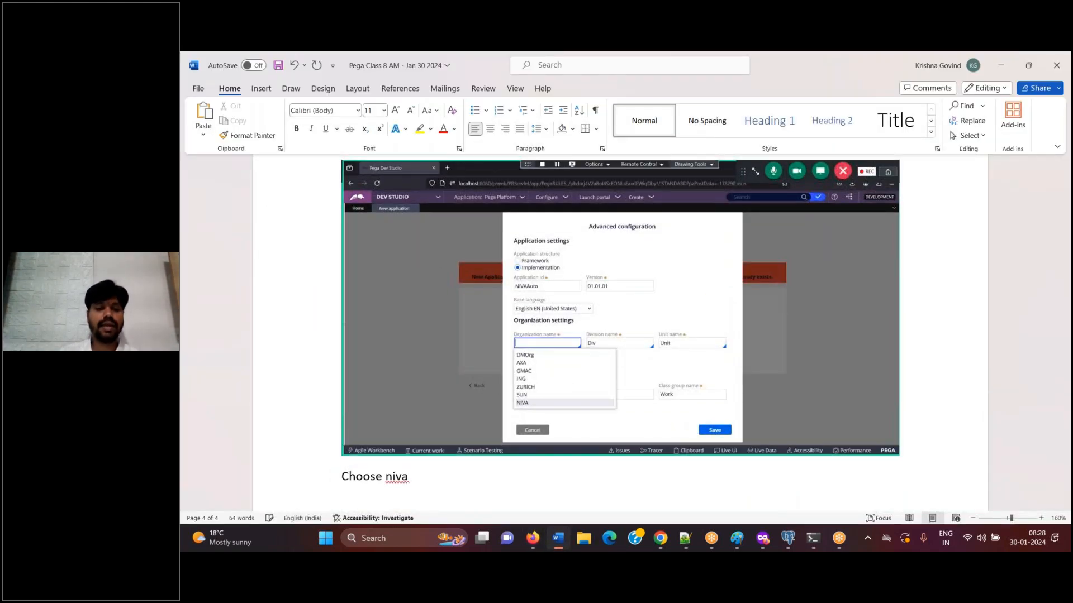
key(alt+Tab)
key(alt+Tab)
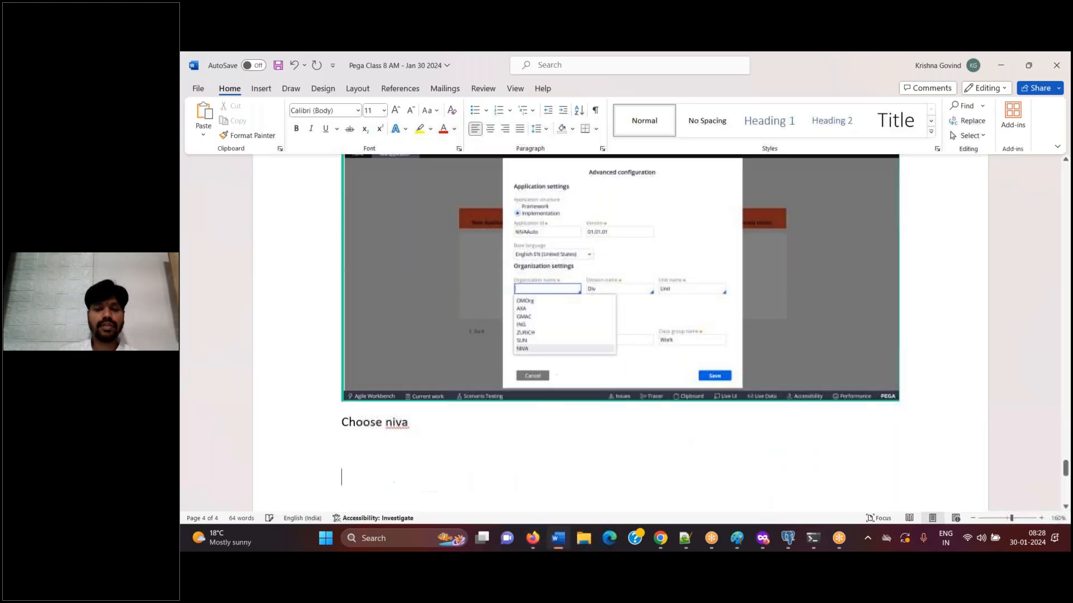
key(ctrl+v)
key(alt+Tab)
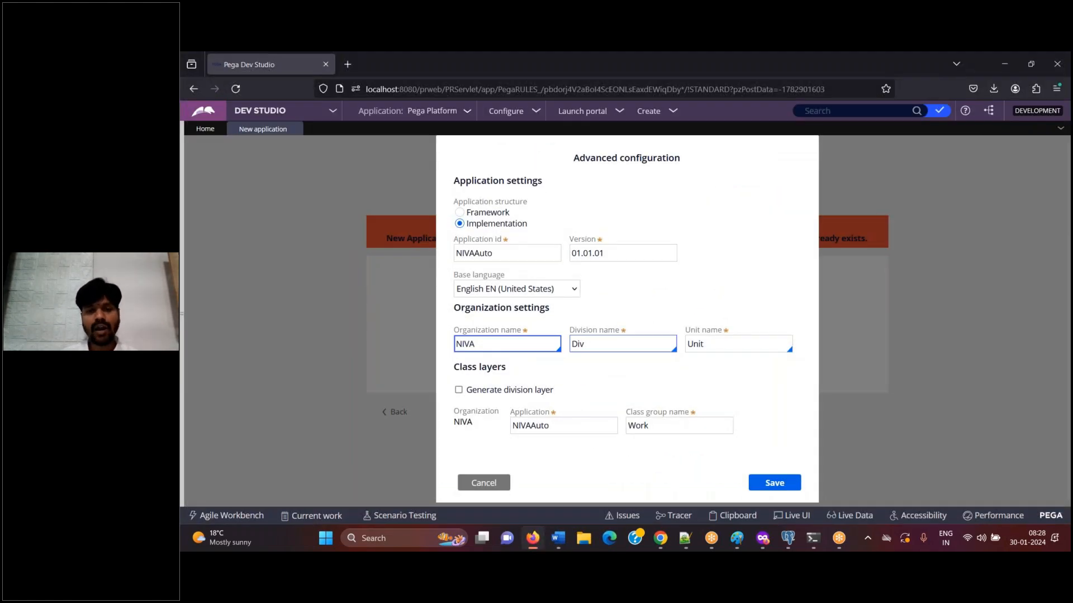
drag(585, 345, 570, 345)
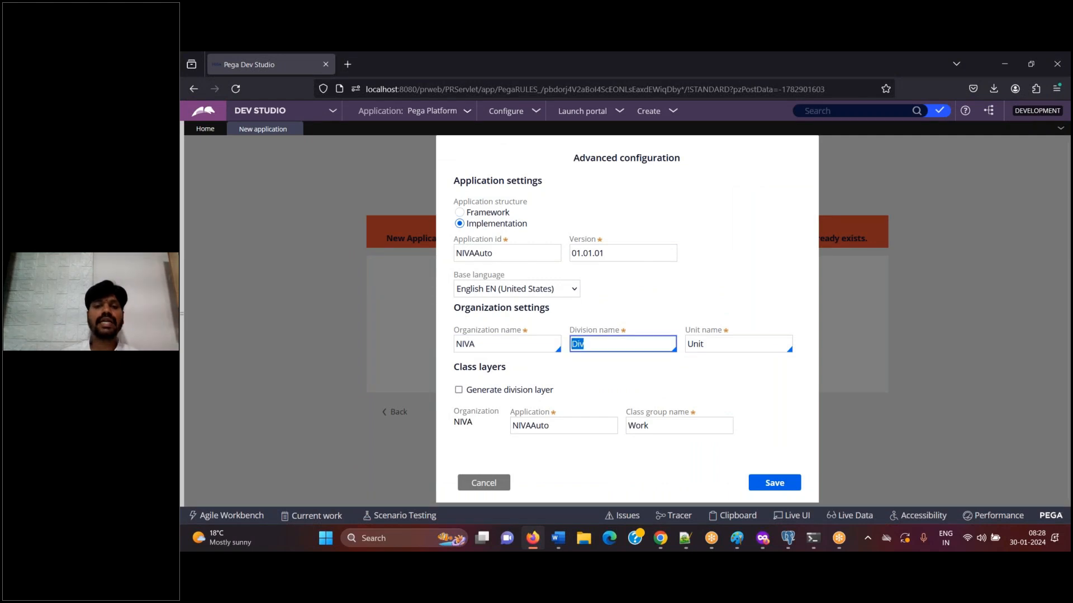
click(704, 344)
drag(513, 426, 605, 425)
click(655, 431)
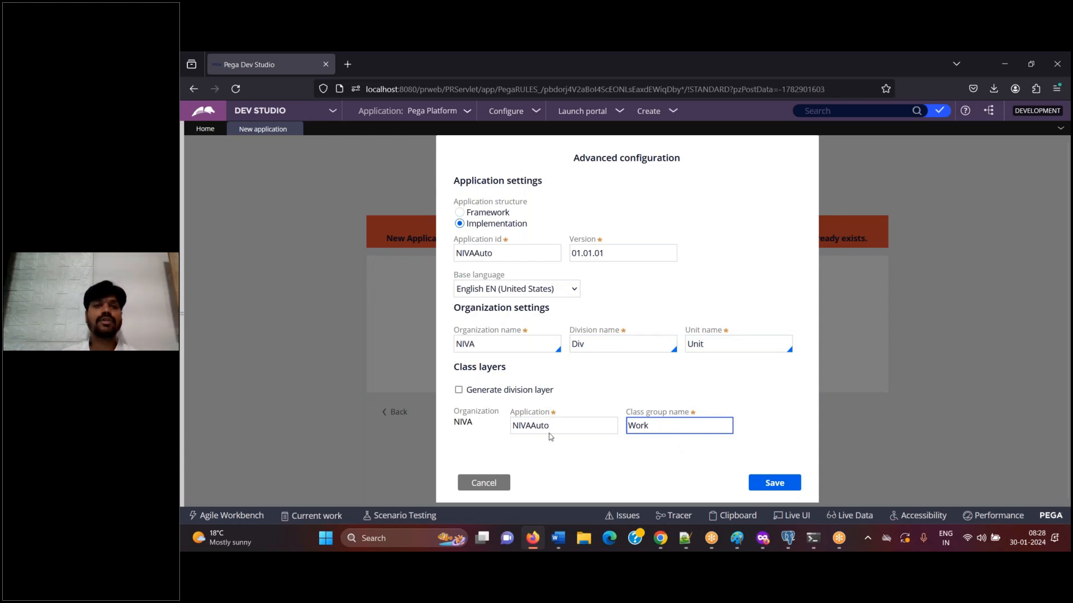
Caption the NIVA configuration screenshot in Word "Click on Save", and save the advanced configuration in Dev Studio
click(555, 542)
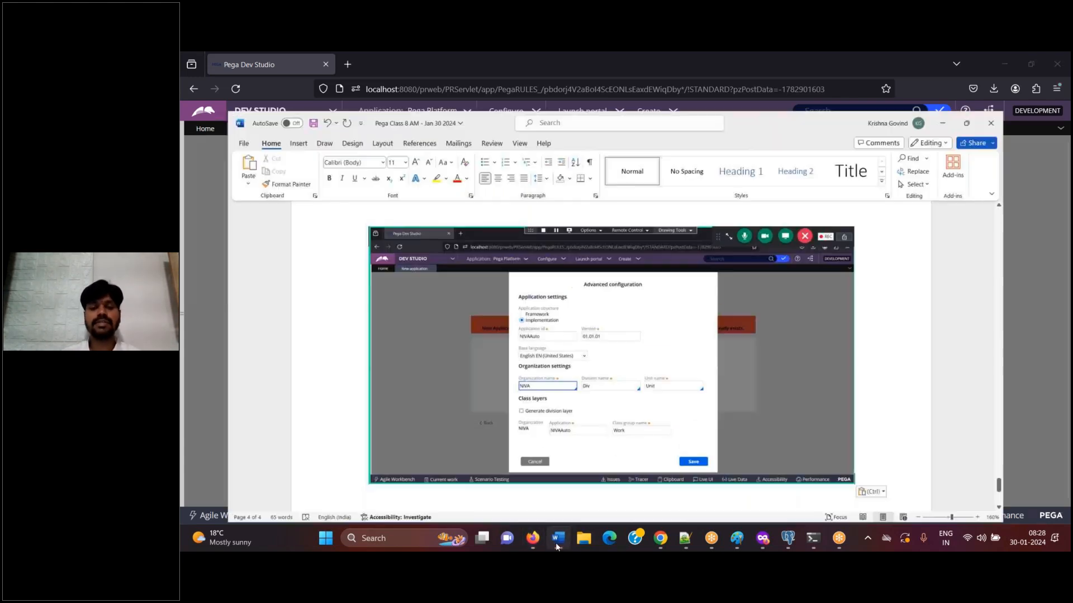
text(Click on Save)
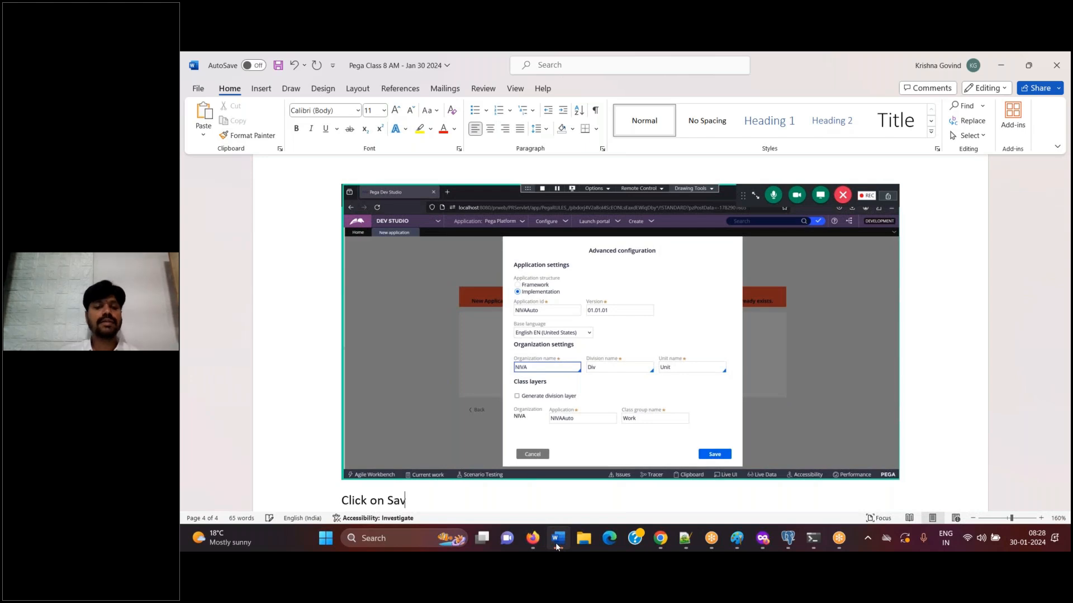
key(Return)
click(555, 541)
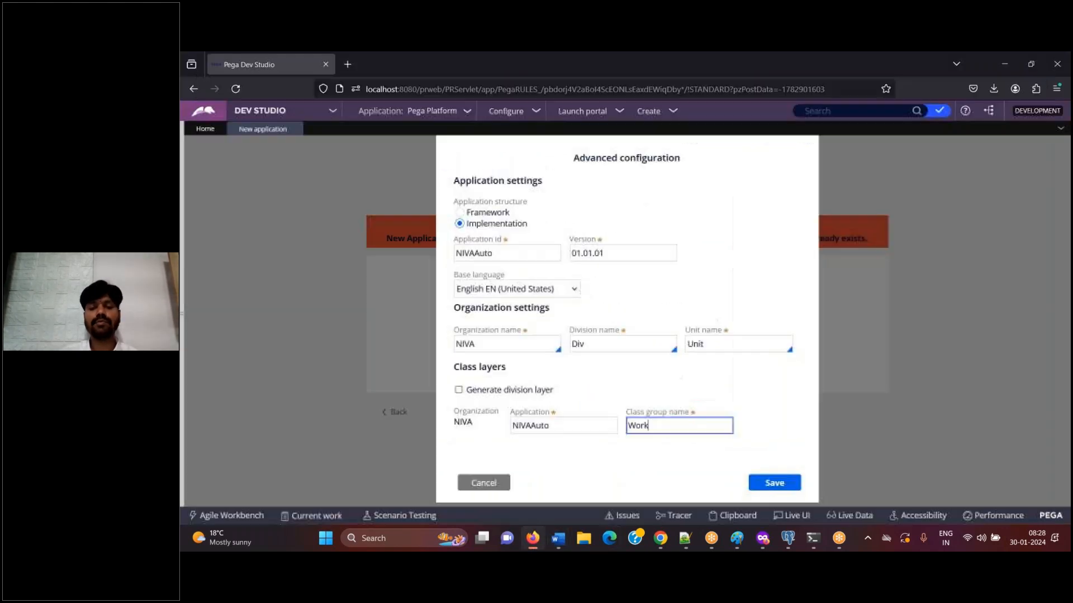
click(774, 485)
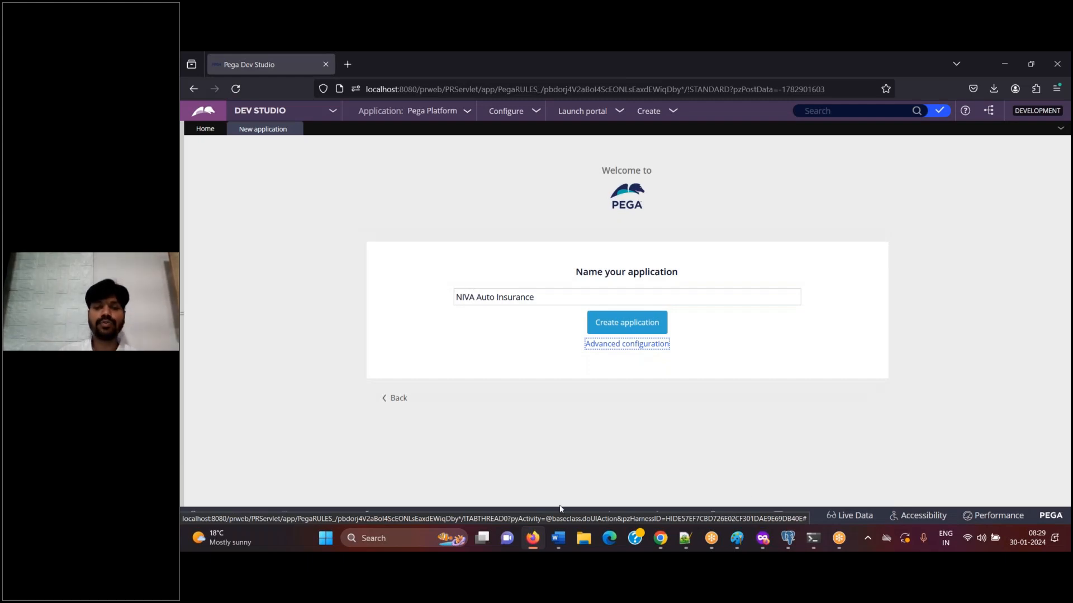
Add a screenshot of the application naming page to Word, and recheck and resave the advanced configuration in Dev Studio
click(558, 539)
click(558, 539)
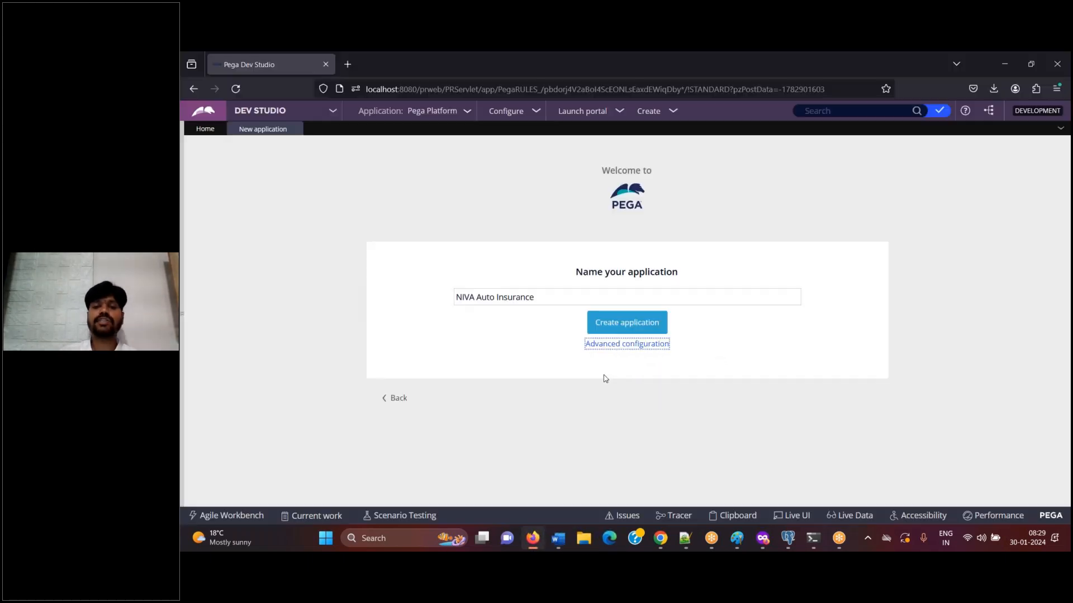
click(640, 348)
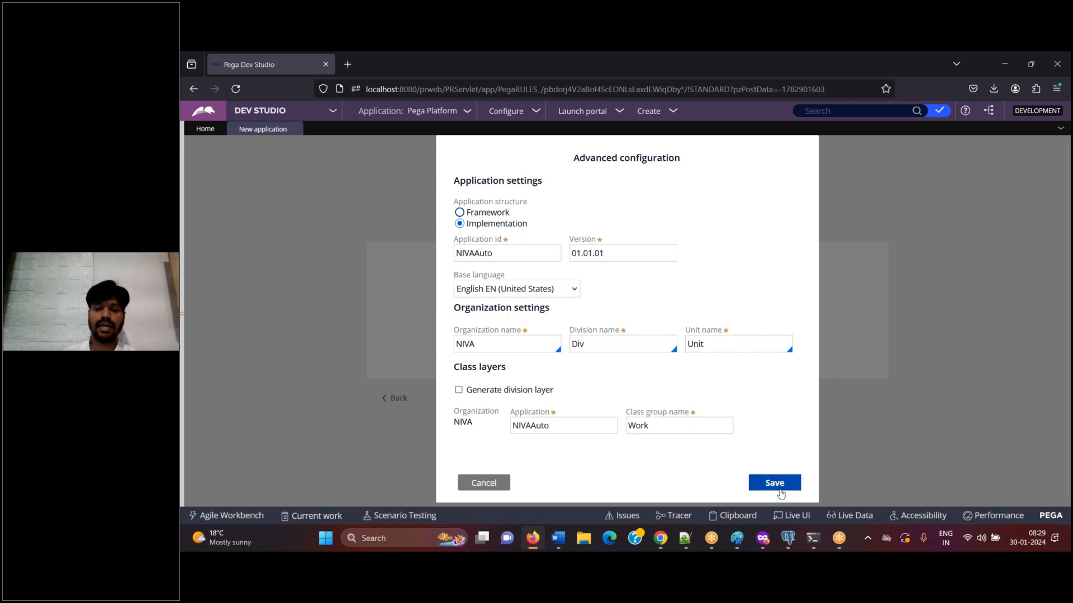
click(774, 483)
Caption the naming page screenshot in Word "Create application", and create the NIVA Auto Insurance application in Dev Studio
click(563, 548)
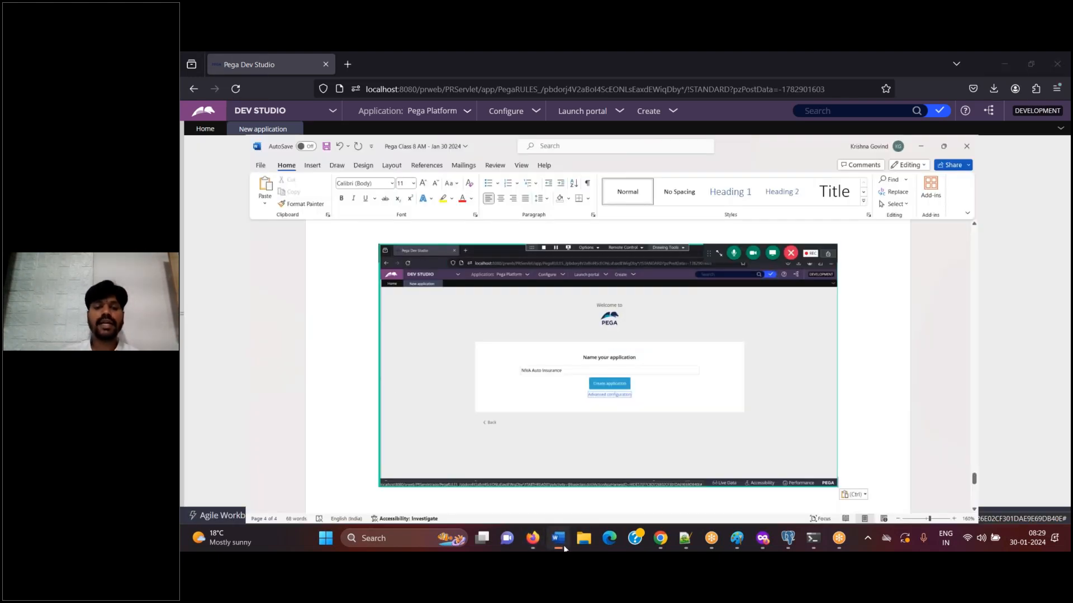
text(Create application)
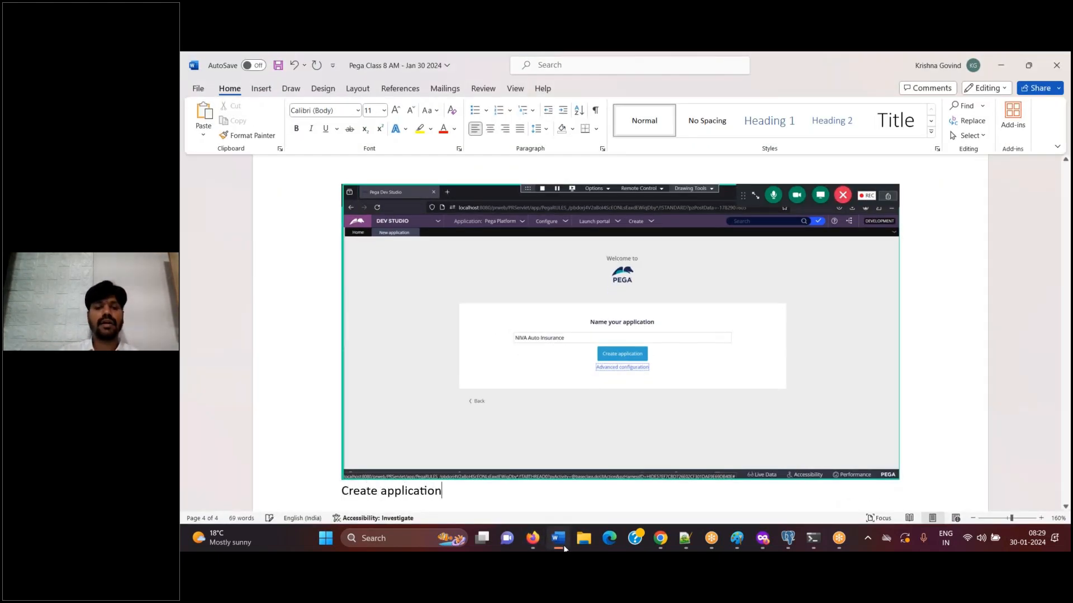
key(Return)
key(alt+Tab)
click(644, 325)
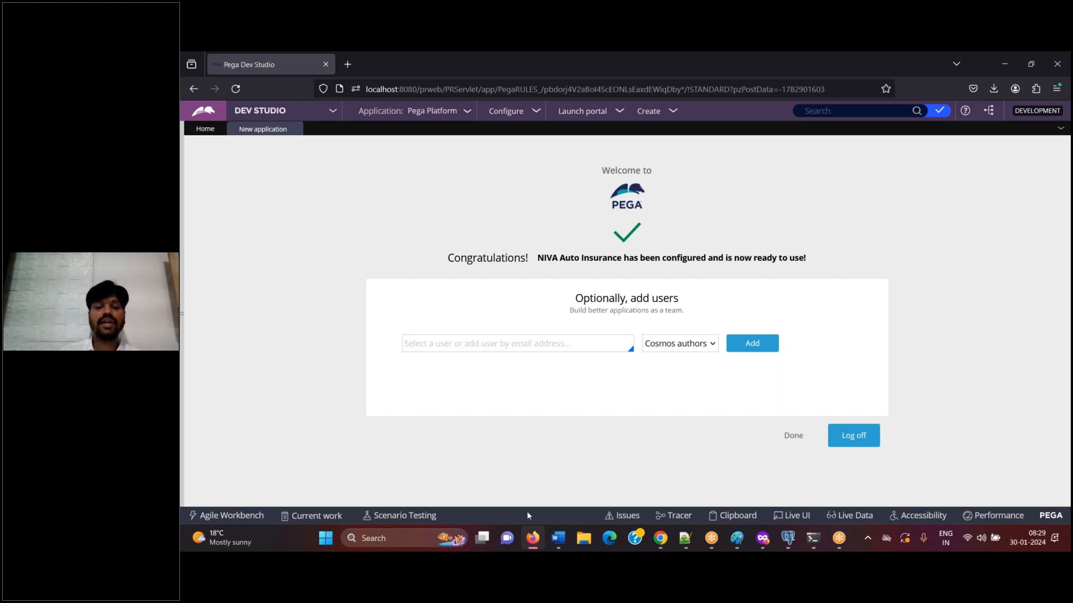
In Word, caption the screenshot of the user-adding page "Let's enter operator ID"
click(555, 548)
text(Let)
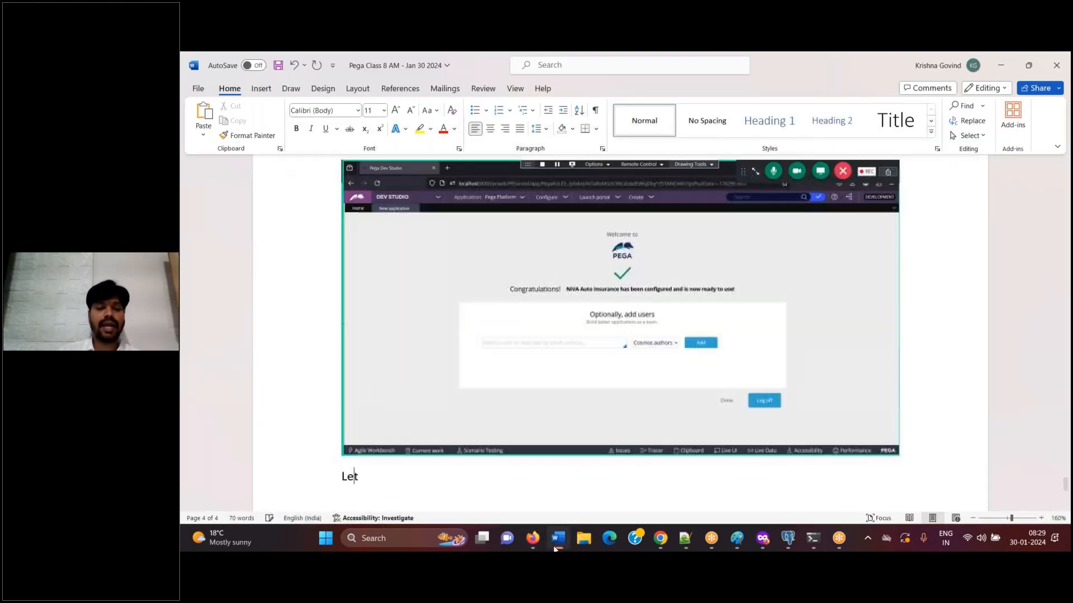
text('s enter operatror)
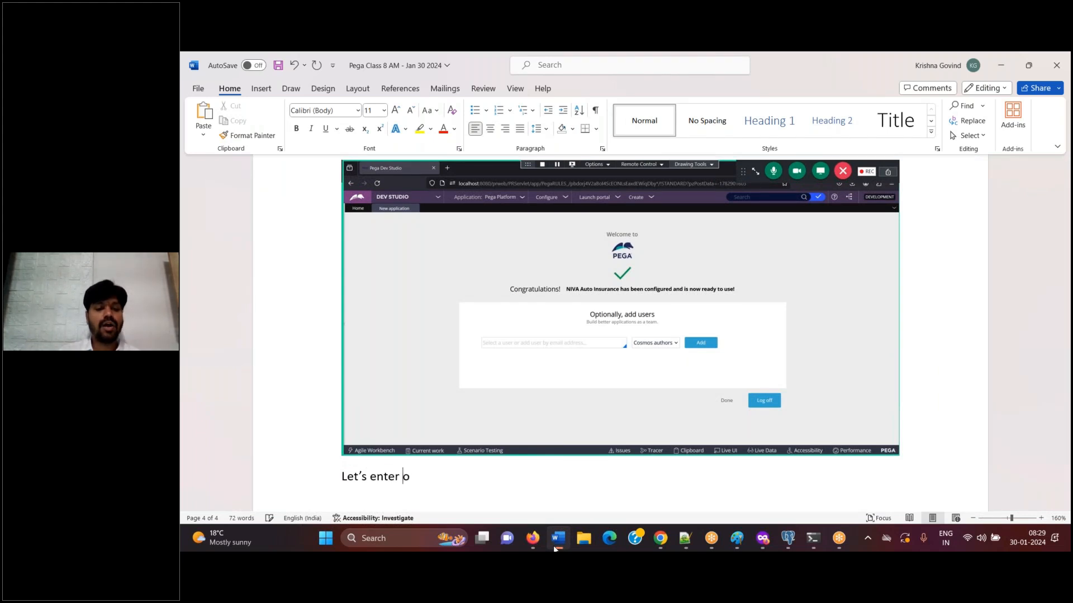
key(BackSpace)
key(BackSpace)
key(BackSpace)
key(BackSpace)
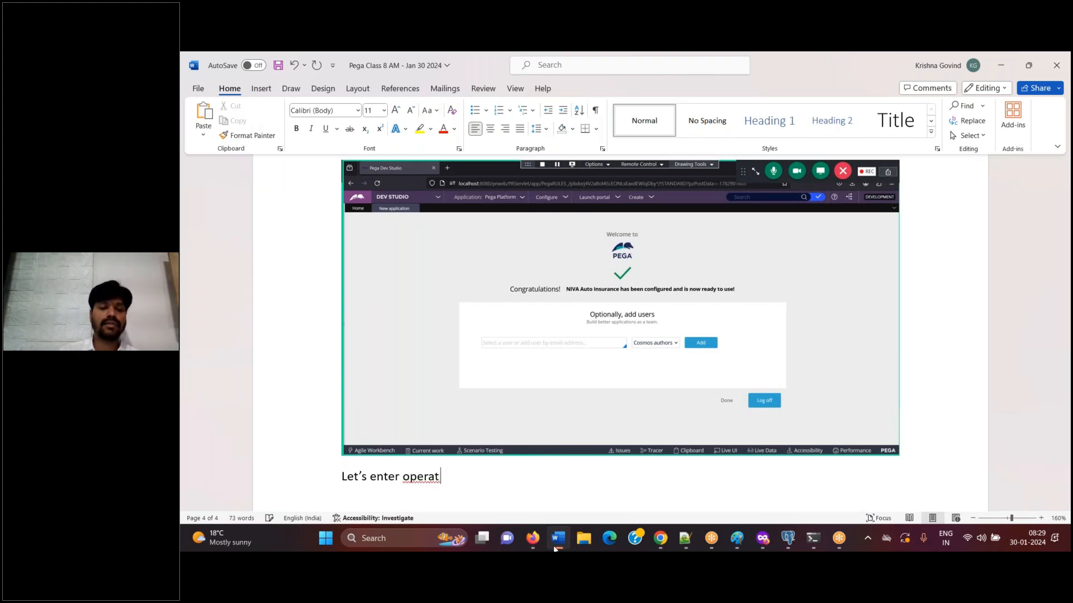
text(or ID)
key(Return)
Back in Dev Studio, enter the implementation developer's e-mail address as the user for NIVA Auto Insurance
click(554, 548)
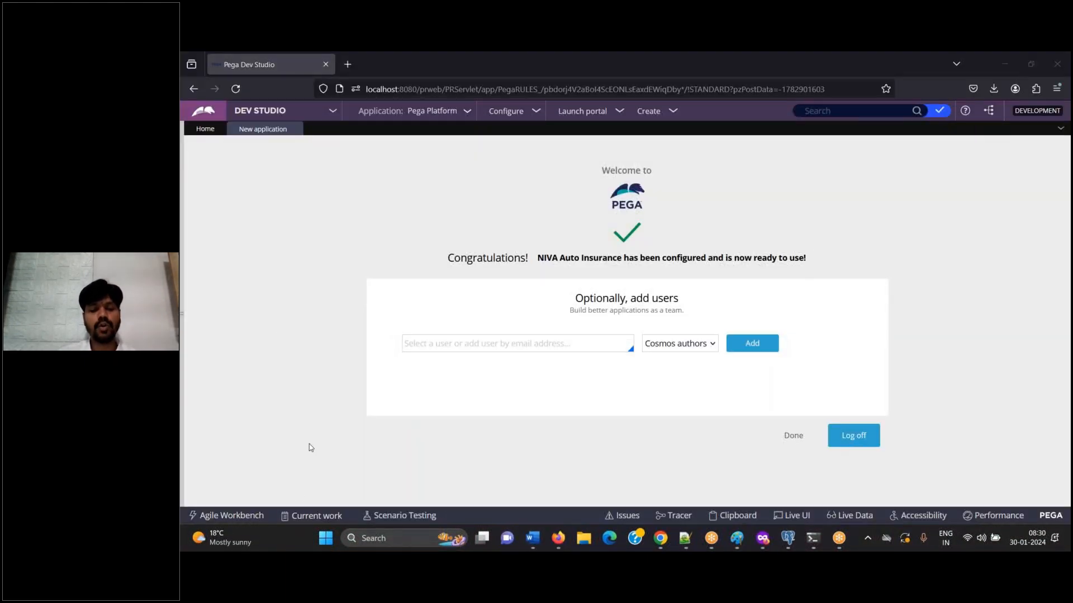
click(474, 343)
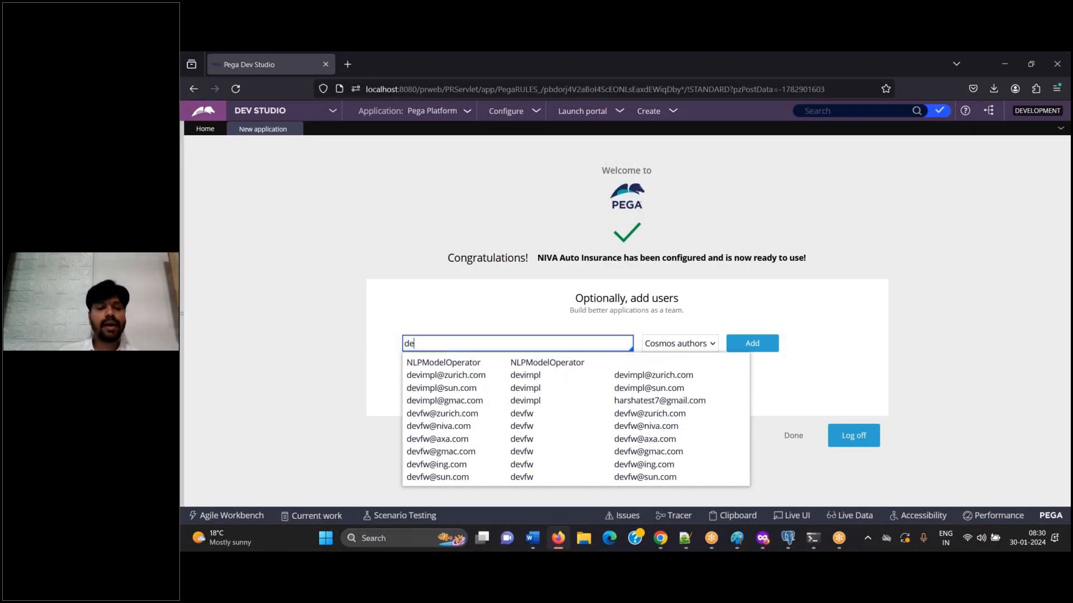
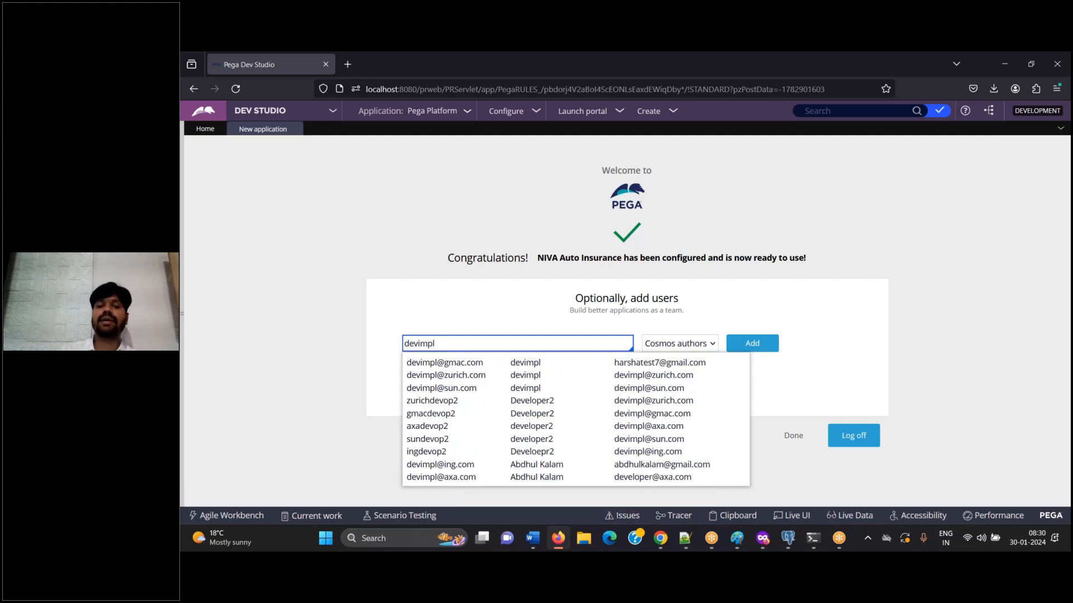
key(Tab)
triple_click(504, 339)
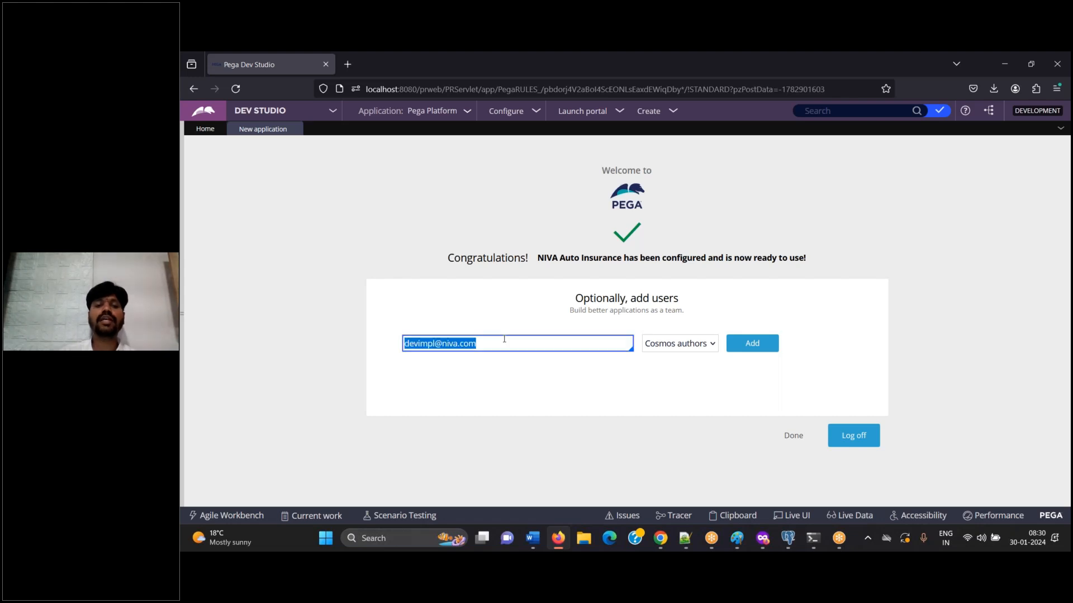
Add a screenshot of the filled-in user field to Word with the caption "ADD", and add the operator as a Cosmos author in Dev Studio
click(531, 539)
key(ctrl+v)
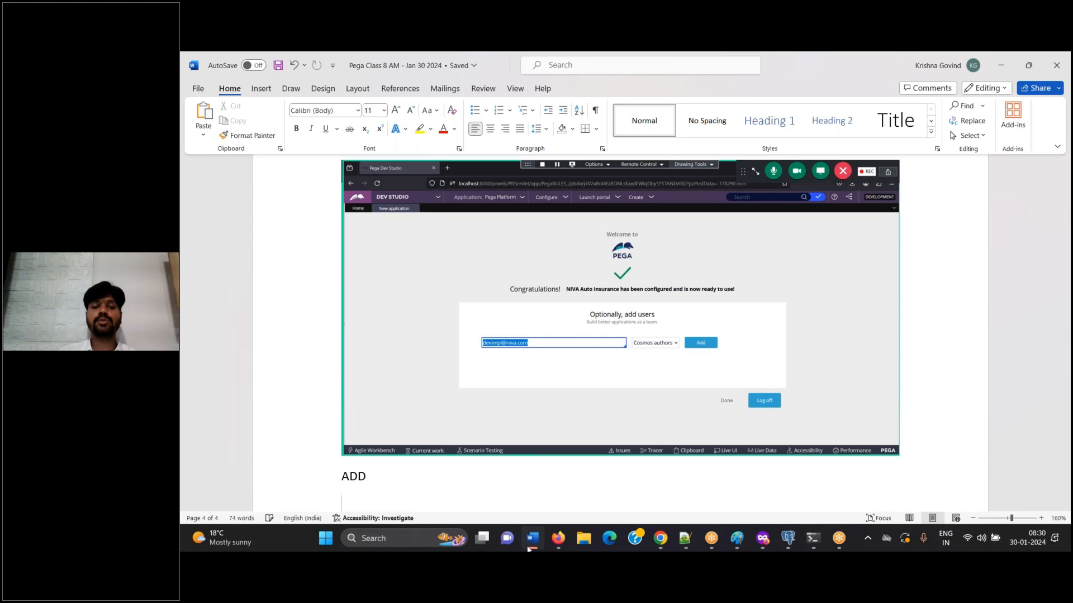
click(529, 546)
click(767, 343)
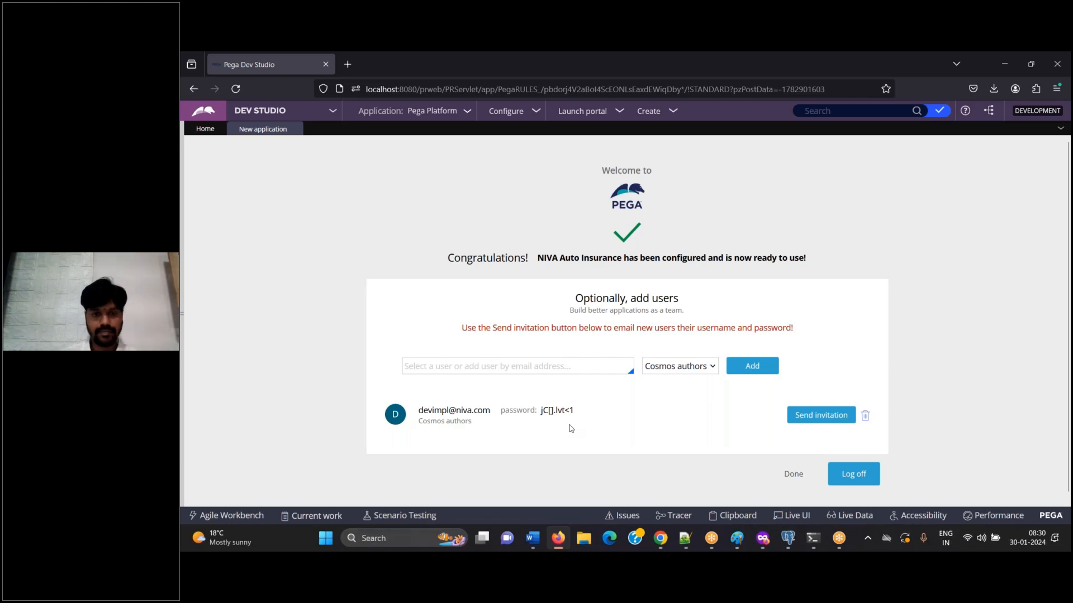
Add a screenshot of the new operator's details to Word with a caption about copying the credentials into a notepad
click(537, 544)
key(ctrl+v)
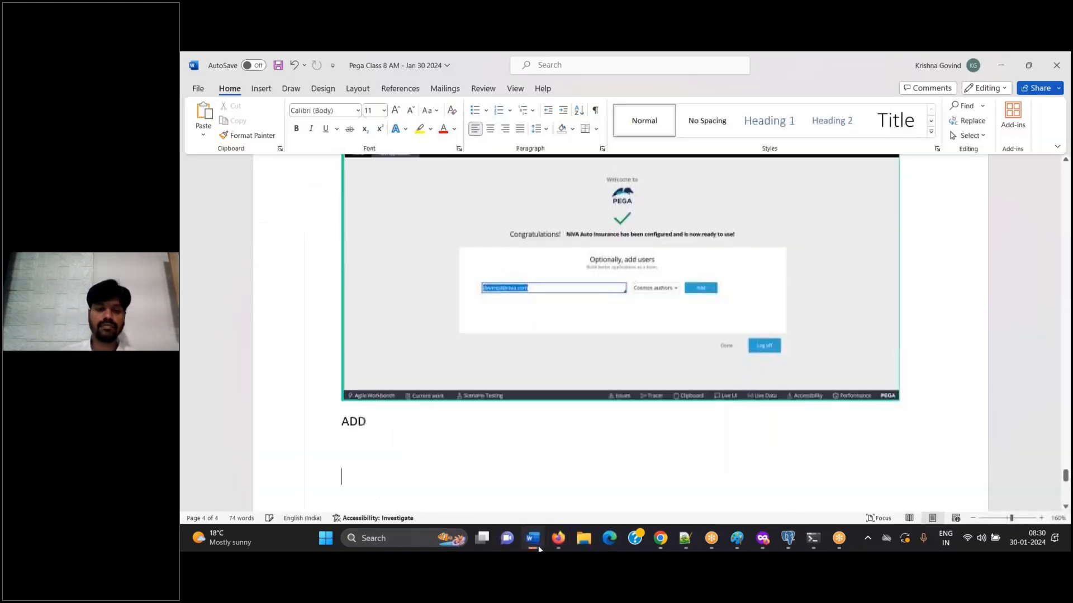
text(Copy this crednetails into a)
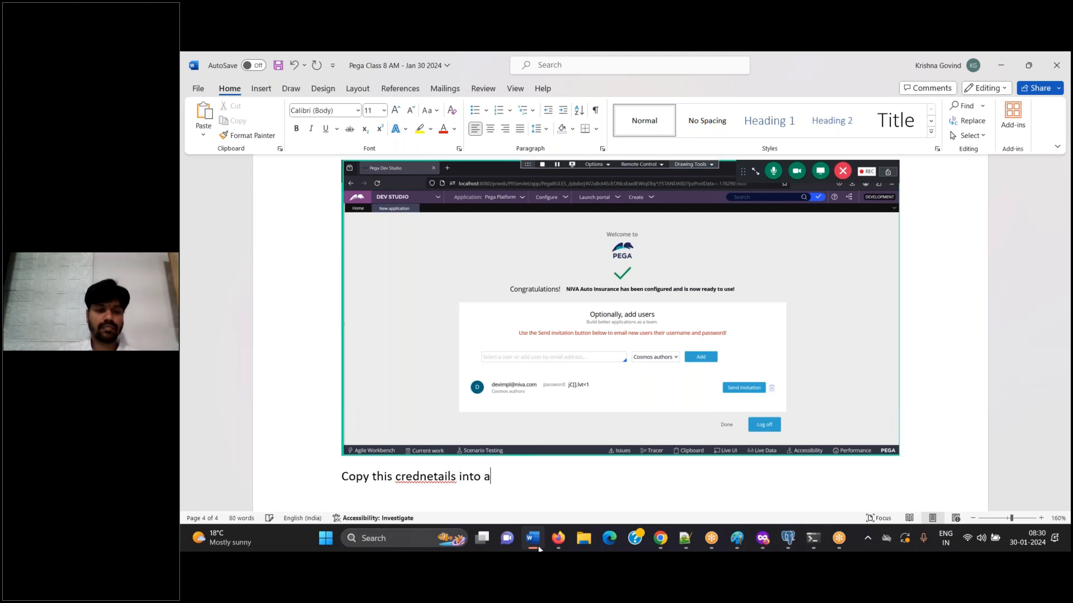
double_click(412, 477)
text(credentails)
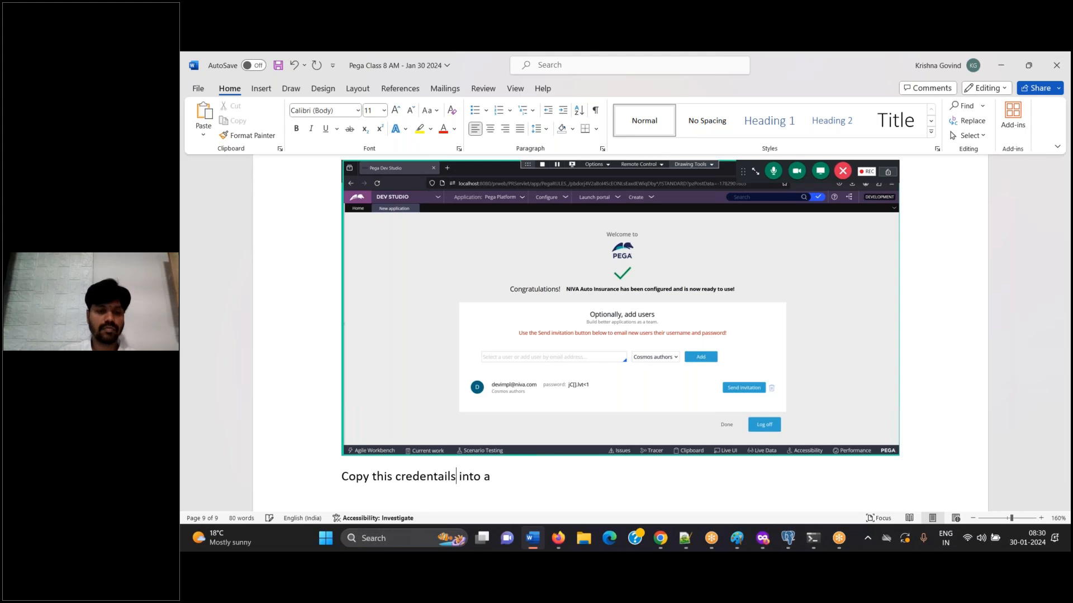
click(491, 476)
text(notepage)
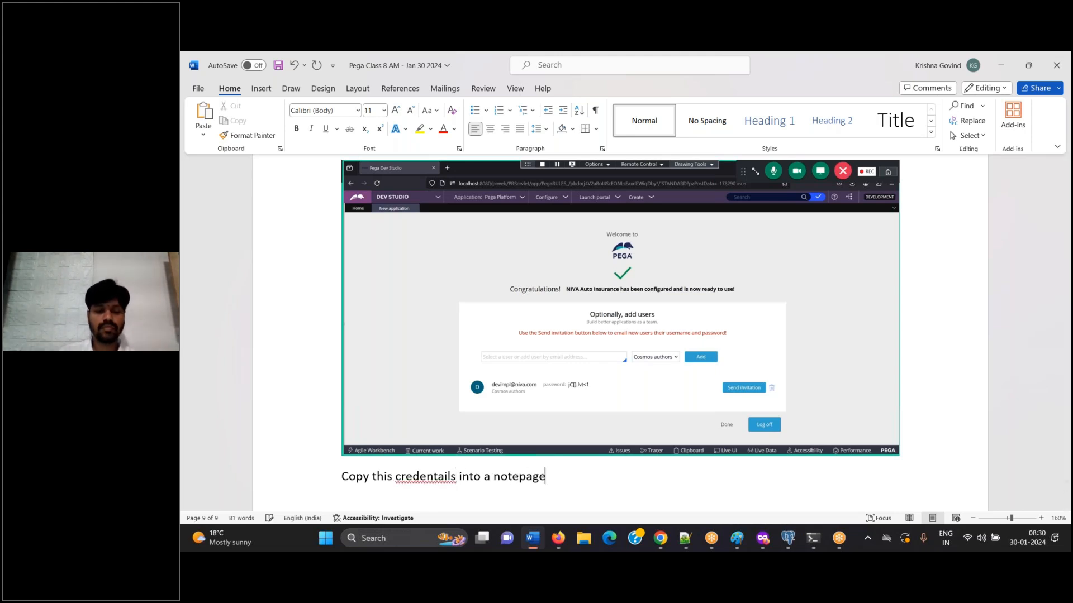
Correct the caption's spelling and ending to read "Copy this credentials into a notepad"
right_click(438, 476)
click(391, 244)
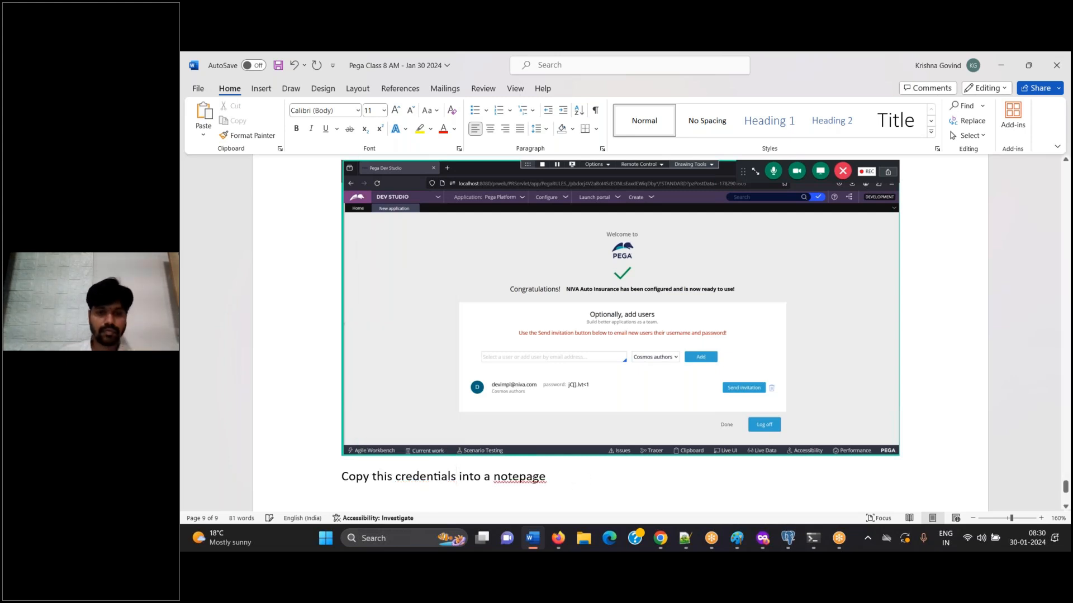
key(BackSpace)
key(BackSpace)
text(d)
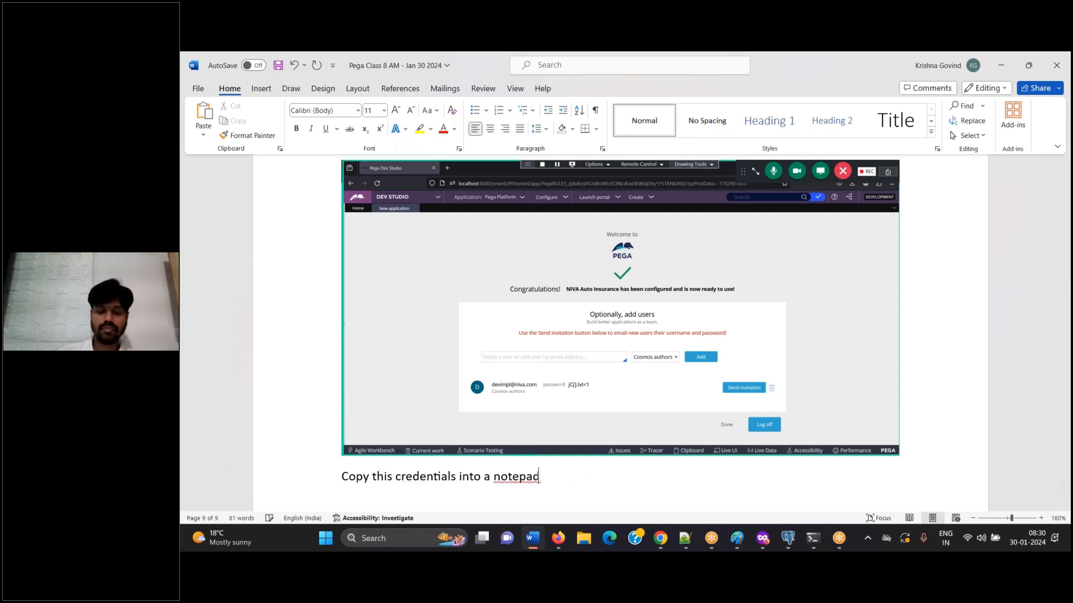
Copy the new operator's ID and password from Dev Studio into the class running notes in Notepad++
click(558, 538)
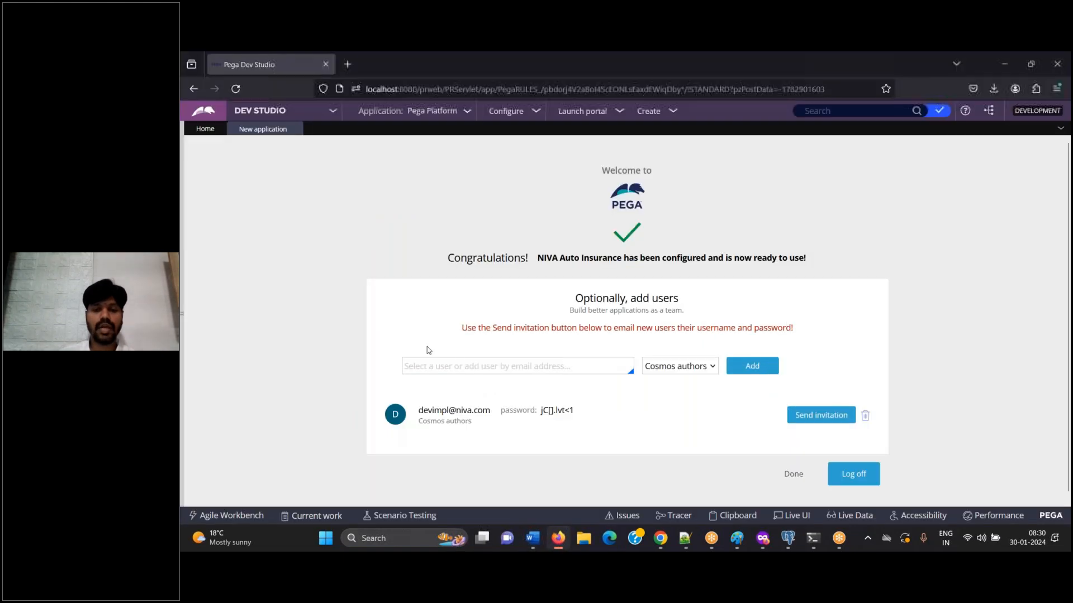
drag(419, 415, 582, 417)
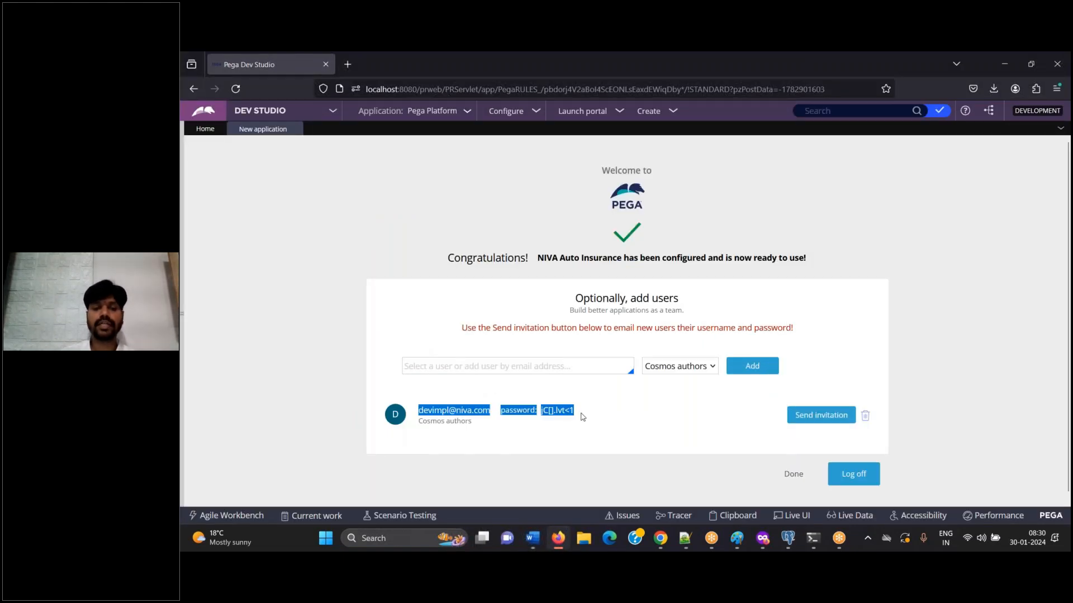
key(ctrl+c)
click(684, 538)
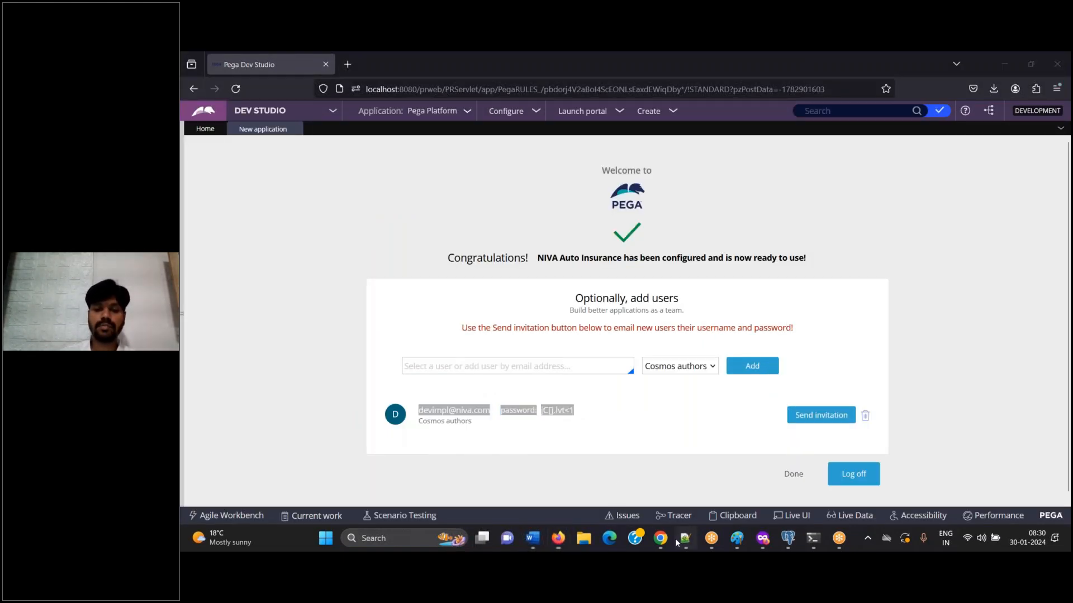
key(ctrl+v)
click(678, 539)
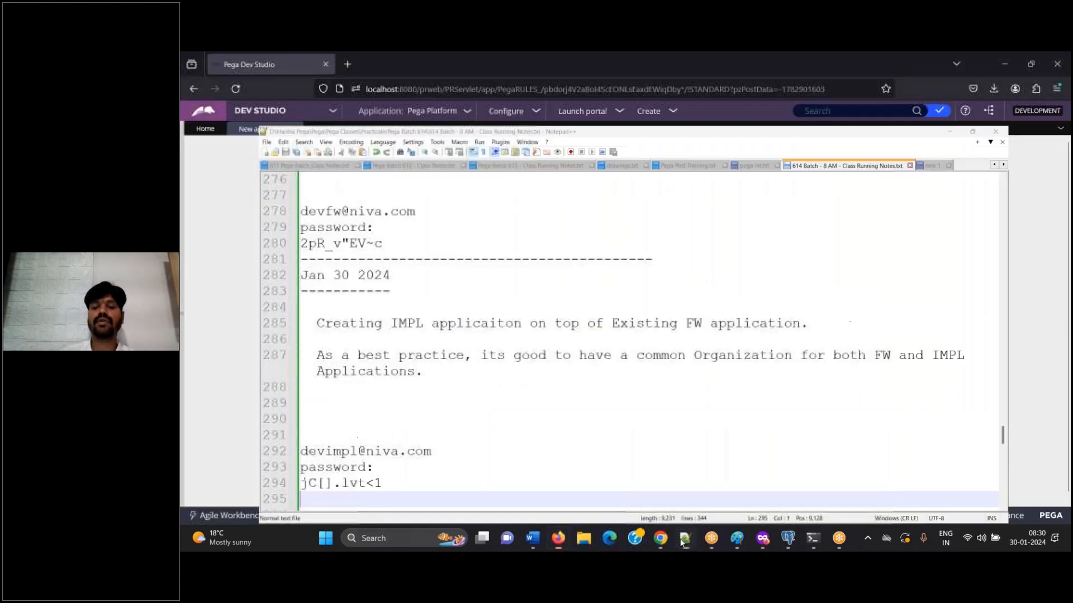
Add the line "Log off" to the Word document and save it, and log off from Dev Studio
click(535, 545)
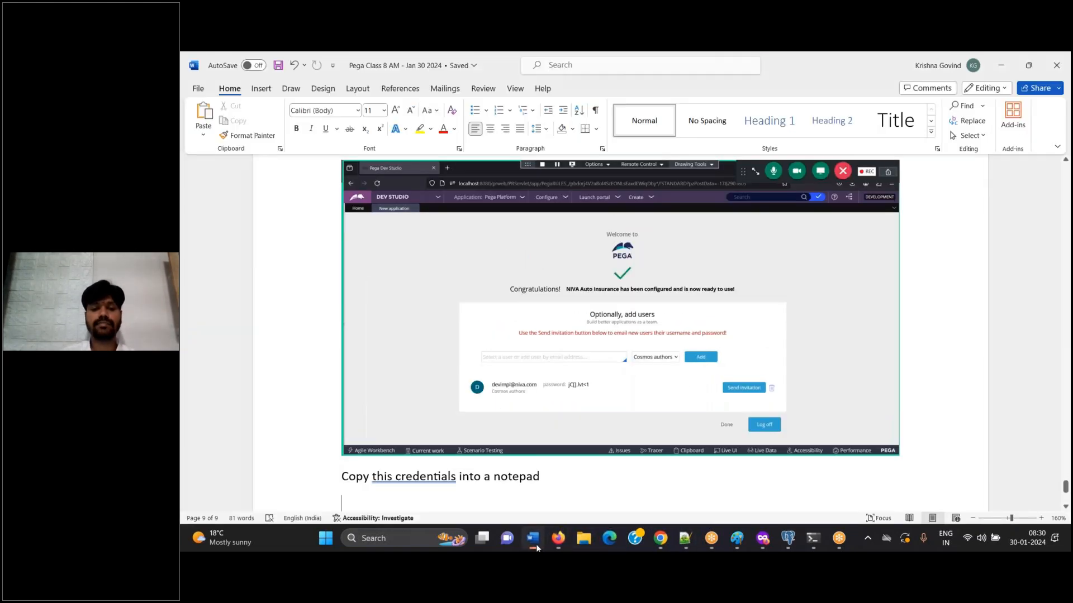
text(Log off)
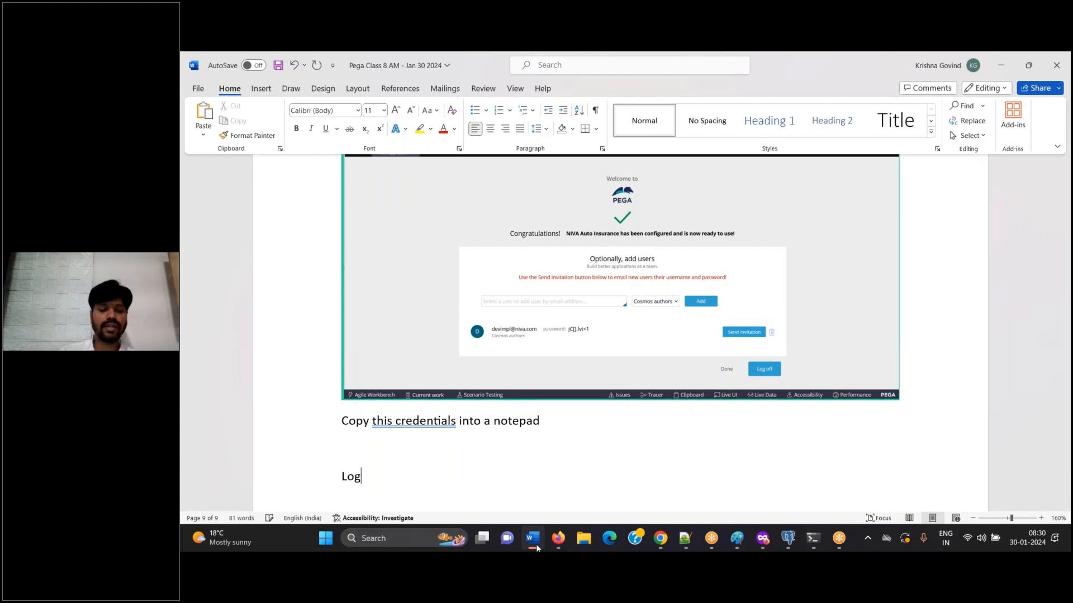
key(Return)
key(ctrl+s)
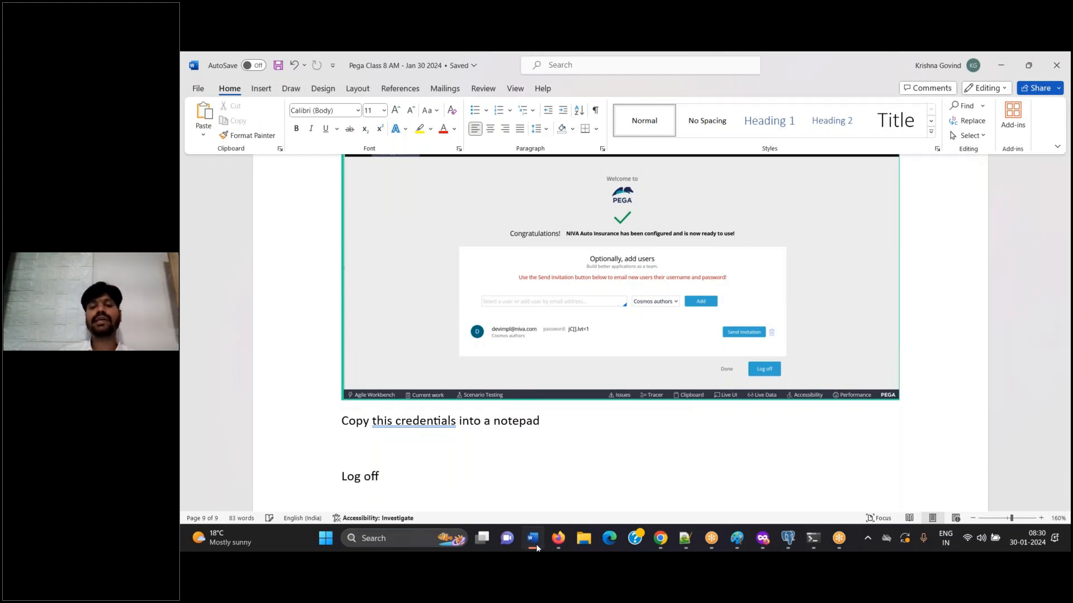
click(535, 544)
click(850, 473)
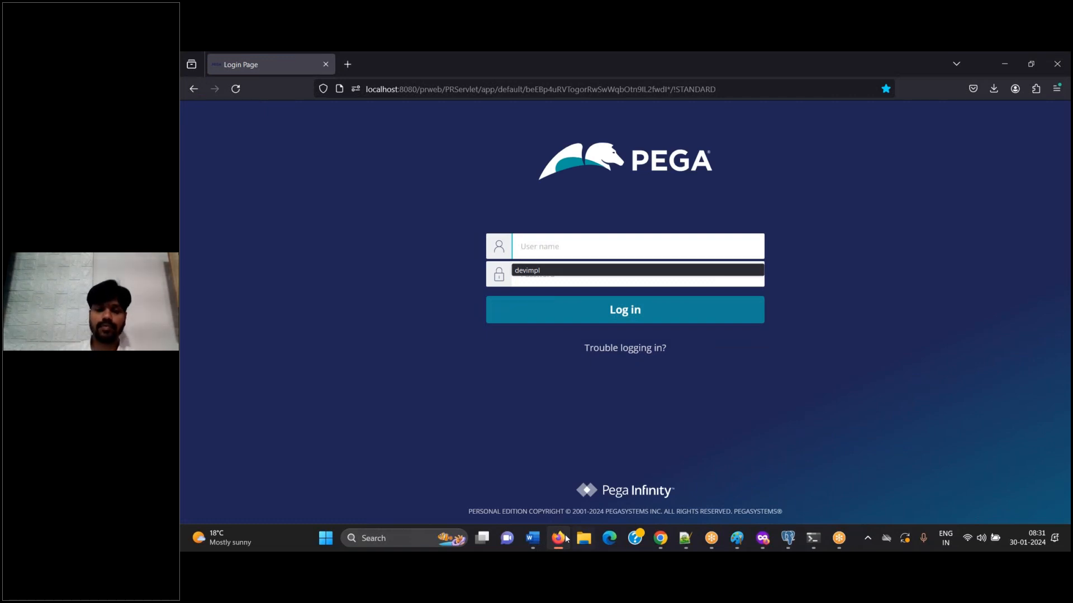
Add a screenshot of the Pega login page to Word with the caption "Now, Login to impl application"
click(534, 542)
text(Now, )
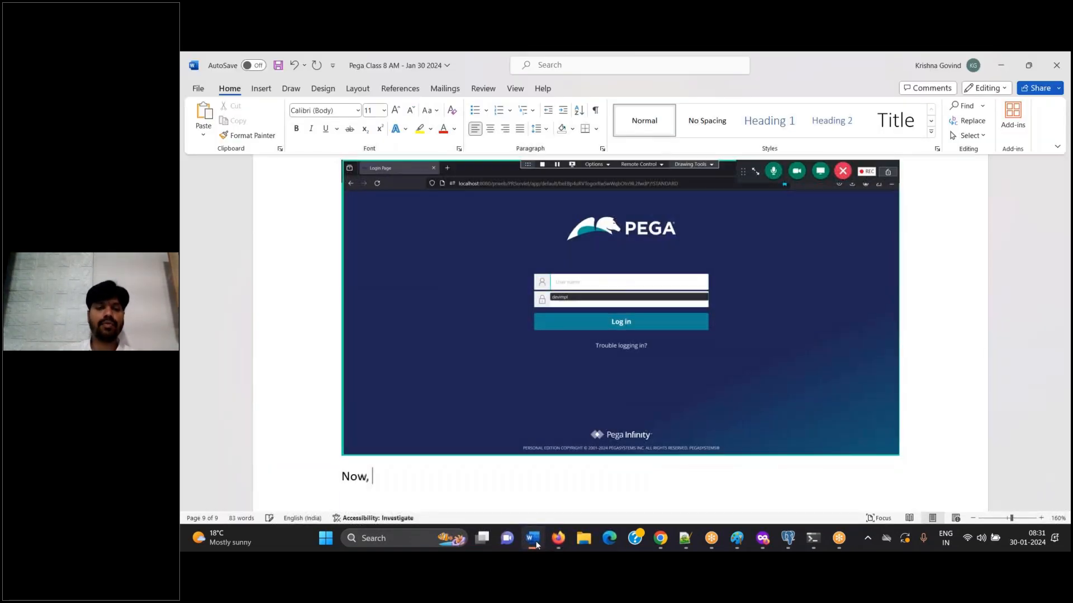
text(Login to impl app)
text(liat)
text(ation)
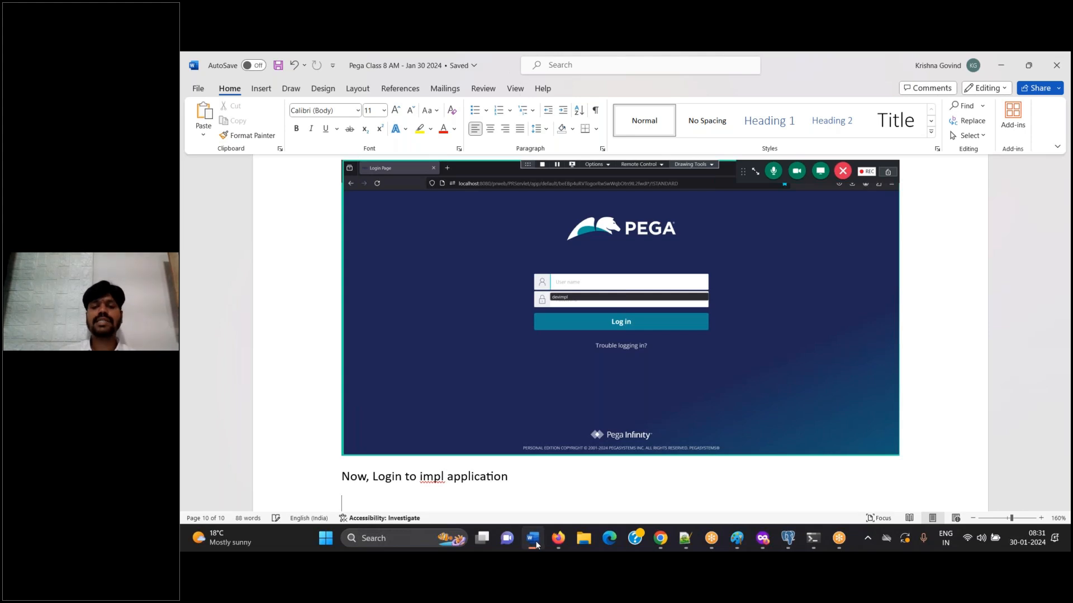
Log in to Pega as the new implementation operator with its user name and the password copied from the Notepad++ notes
click(558, 538)
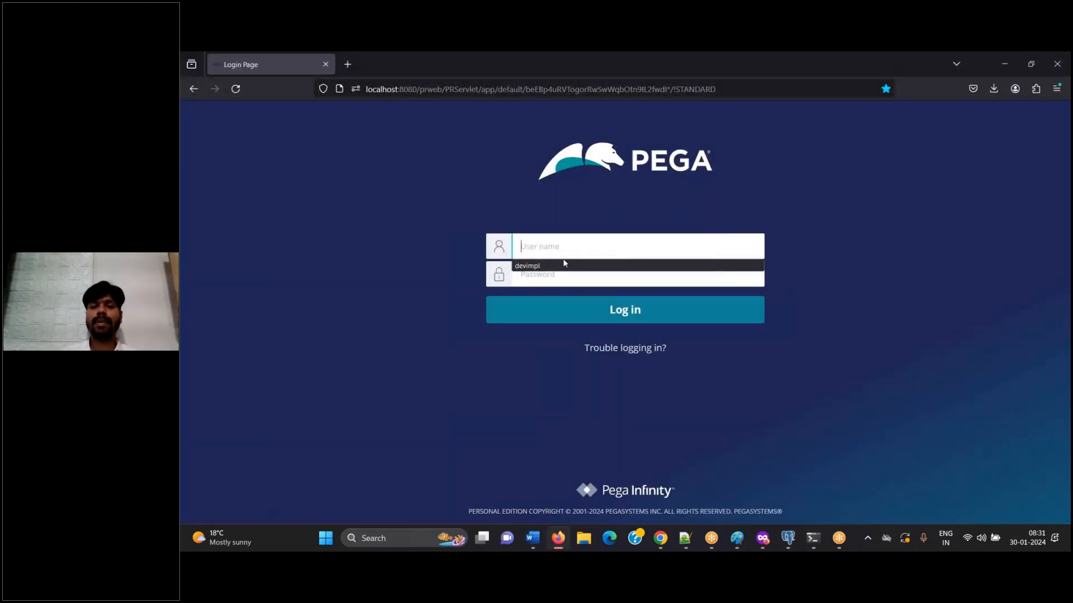
key(Tab)
click(685, 538)
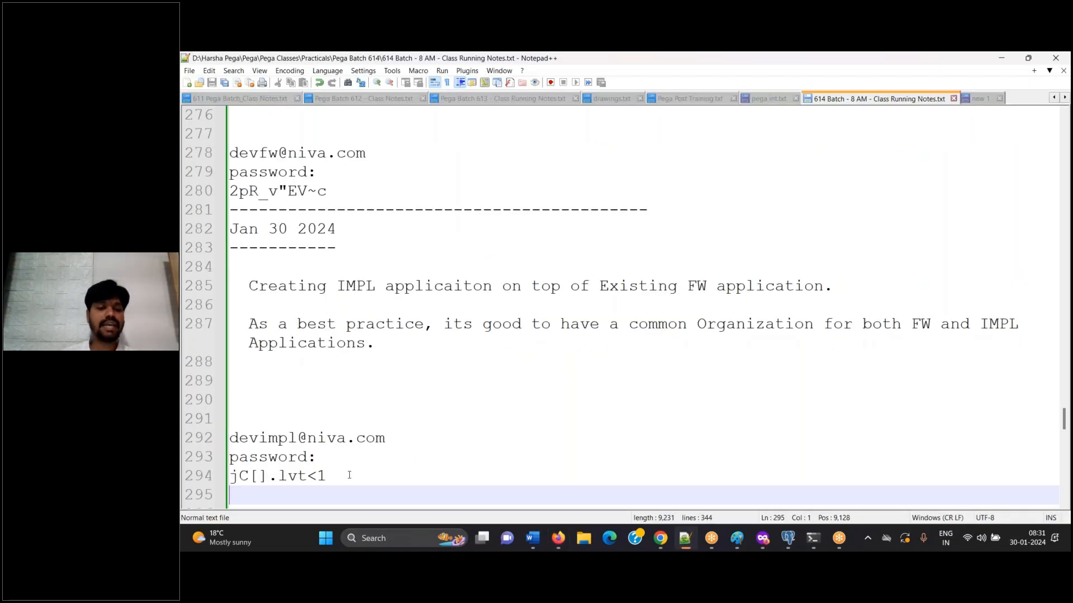
click(349, 475)
key(shift+Home)
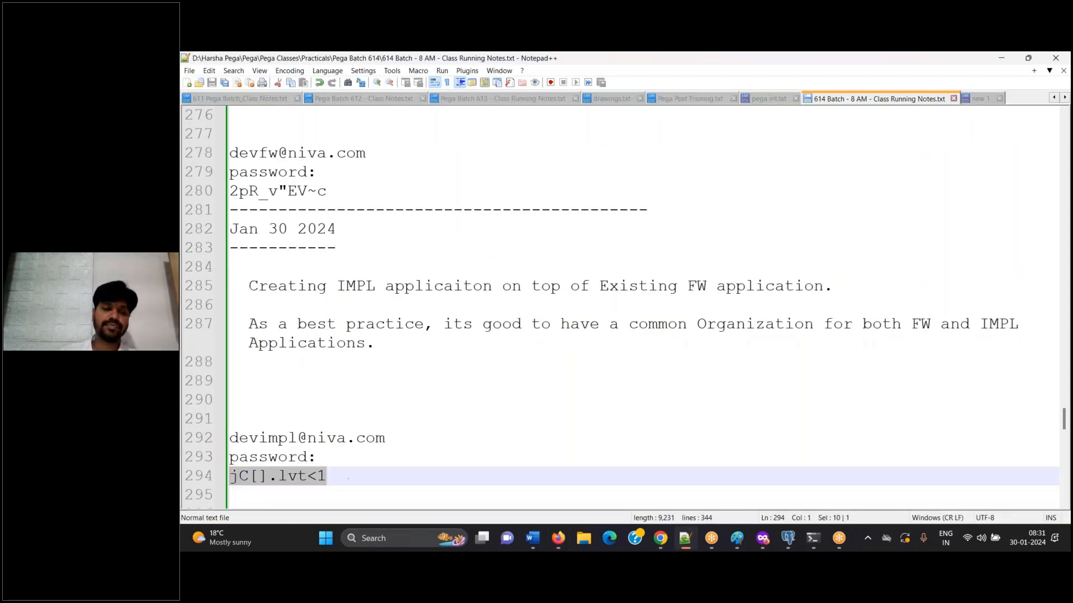
key(alt+Tab)
key(ctrl+v)
key(ctrl+a)
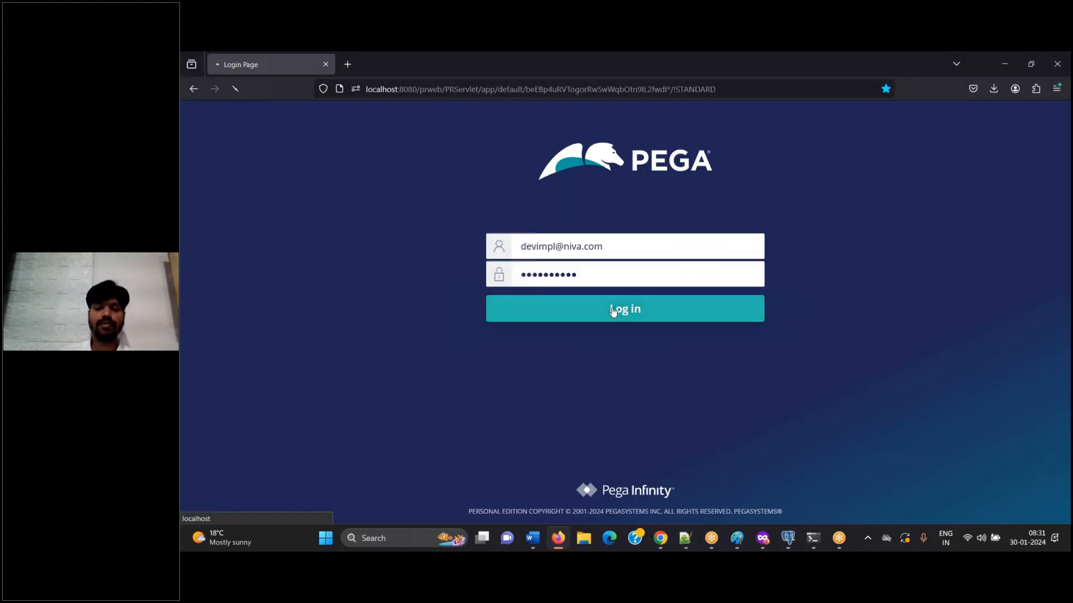
Document the login step in Word with the caption "Login"
click(534, 540)
key(ctrl+Return)
text(Login)
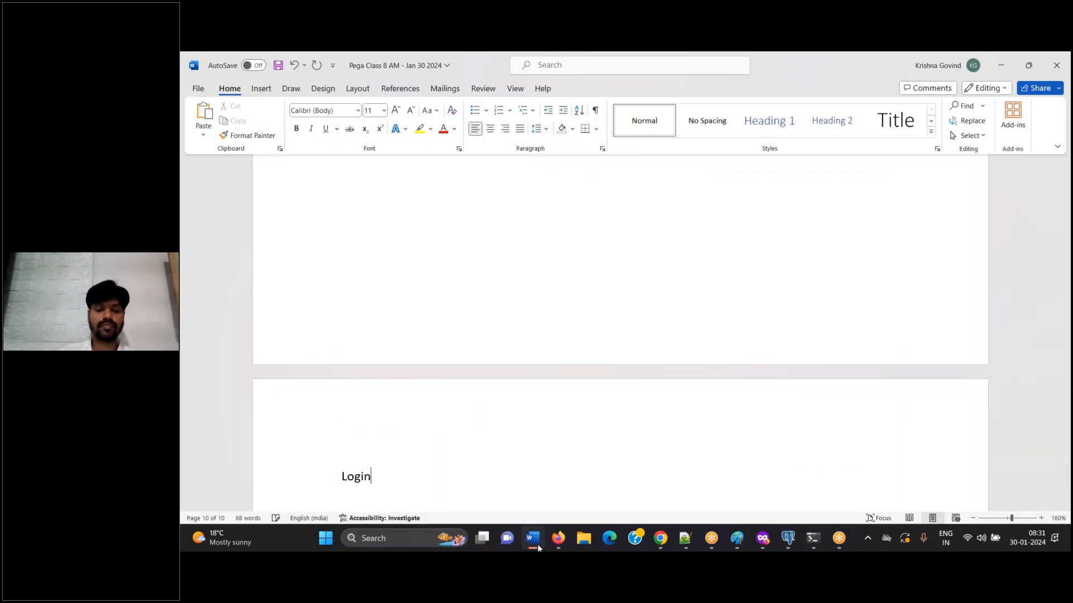
In Pega, enter the operator's current password from the notes, fill in and confirm the new password, and submit the password change
click(538, 544)
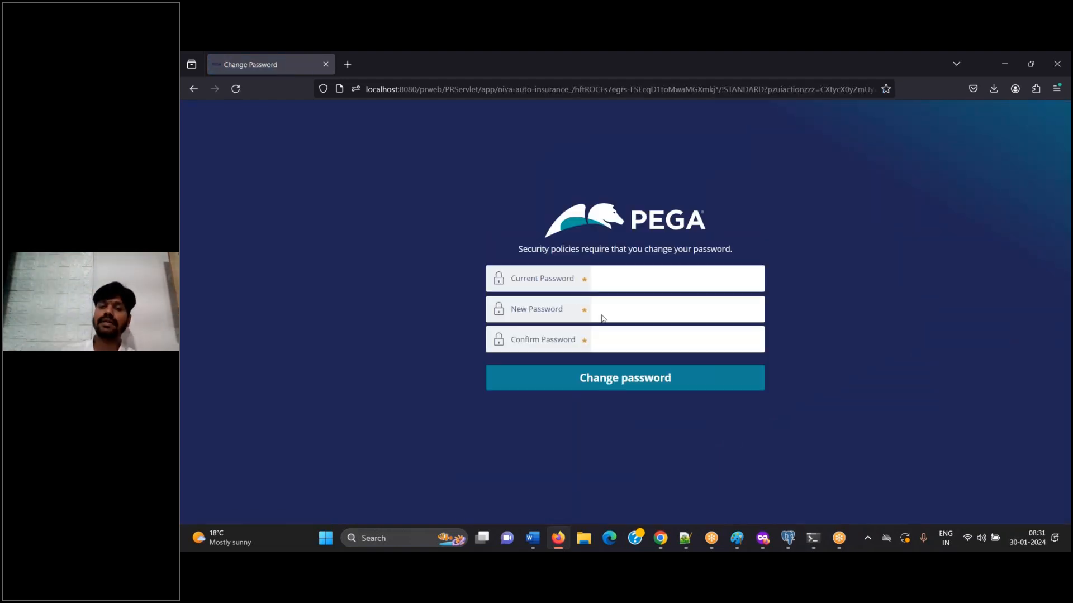
click(685, 538)
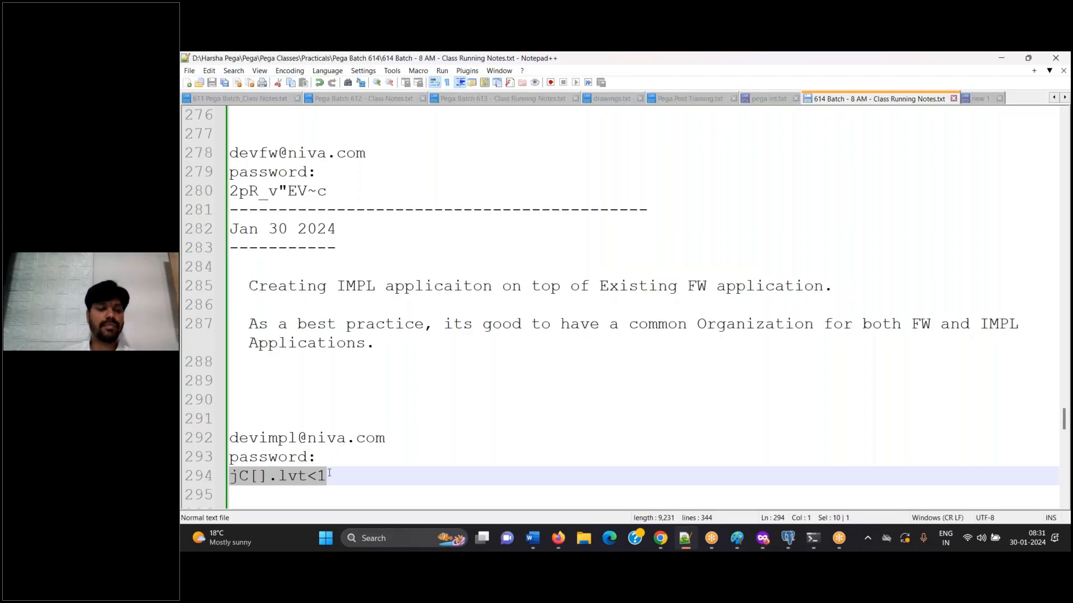
click(558, 538)
click(624, 302)
click(621, 279)
key(ctrl+v)
click(619, 310)
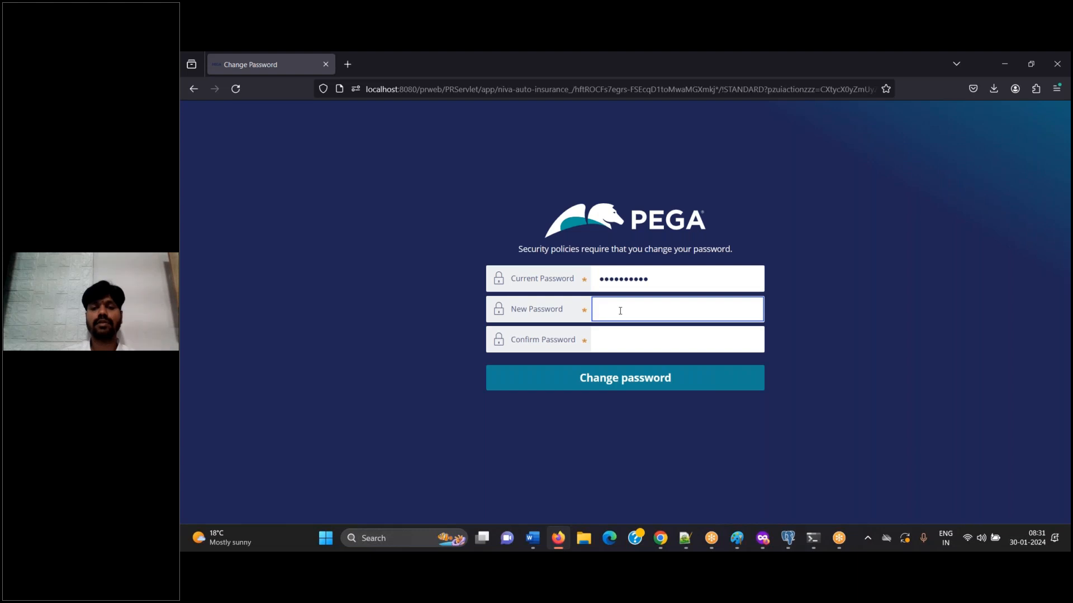
key(Tab)
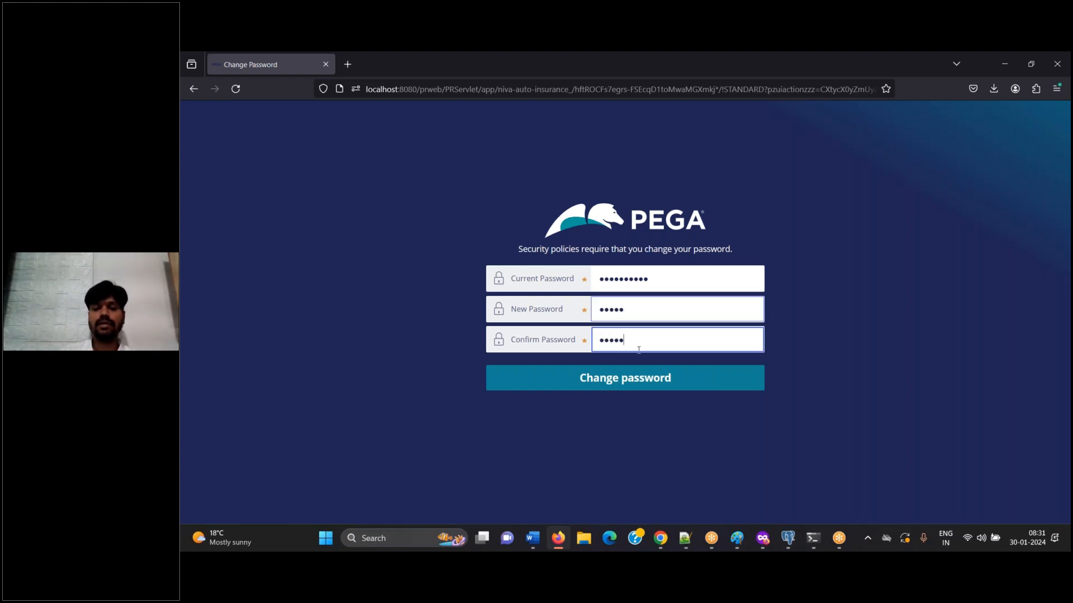
click(627, 378)
Add the caption "Click on change password" in Word and return to Pega
click(532, 538)
text(Clcik on change password)
key(alt+Tab)
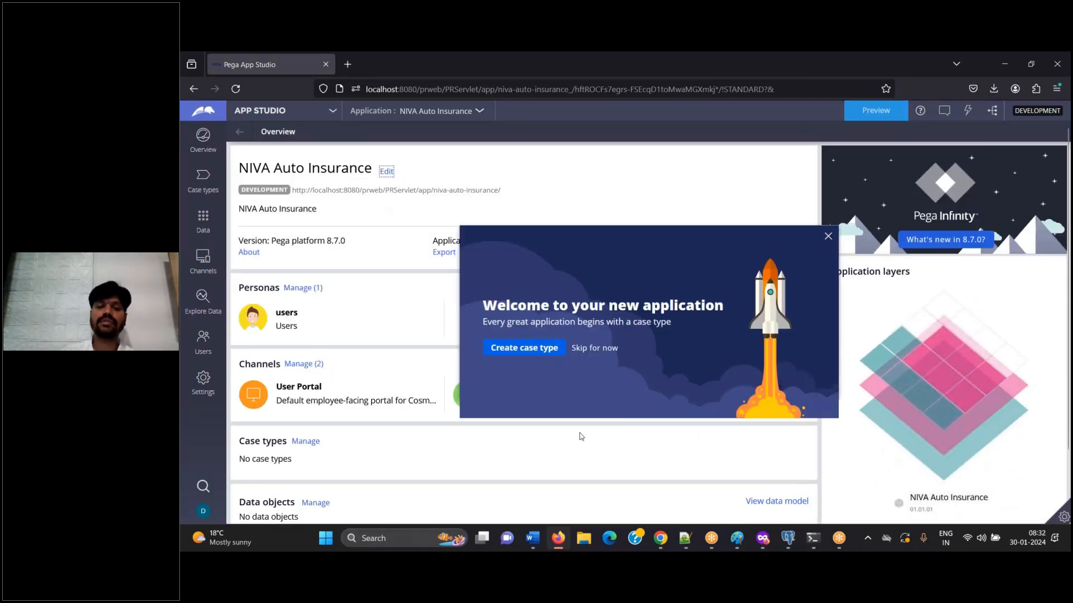
In Word, paste the welcome page screenshot, caption it "Click on APP studio and choose DEV studio", and save the document
click(529, 539)
key(ctrl+v)
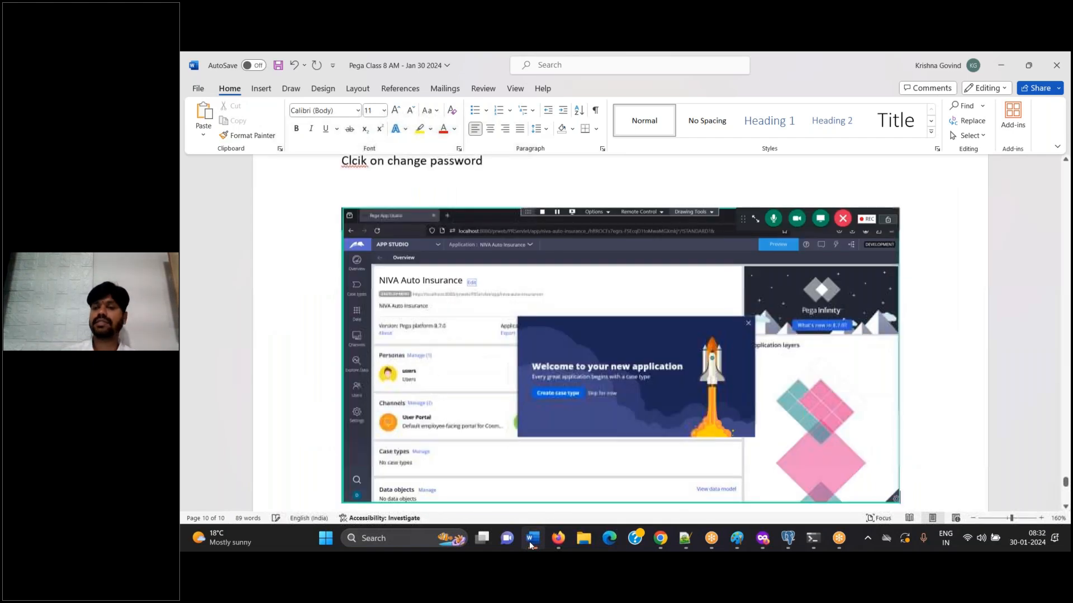
key(Return)
text(Click on aPP)
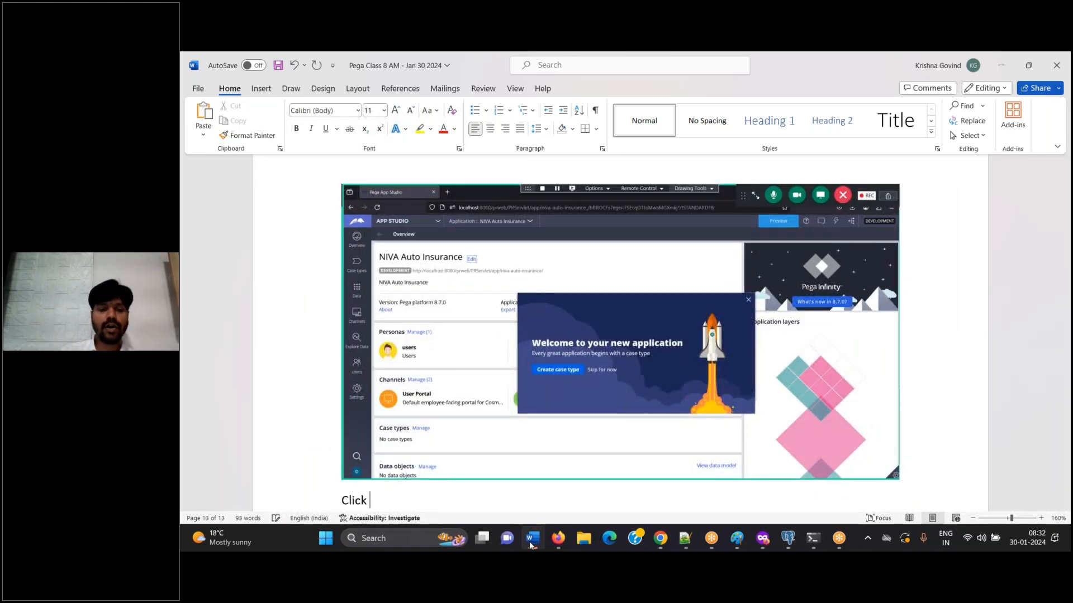
key(BackSpace)
key(BackSpace)
key(BackSpace)
text(APP studio an)
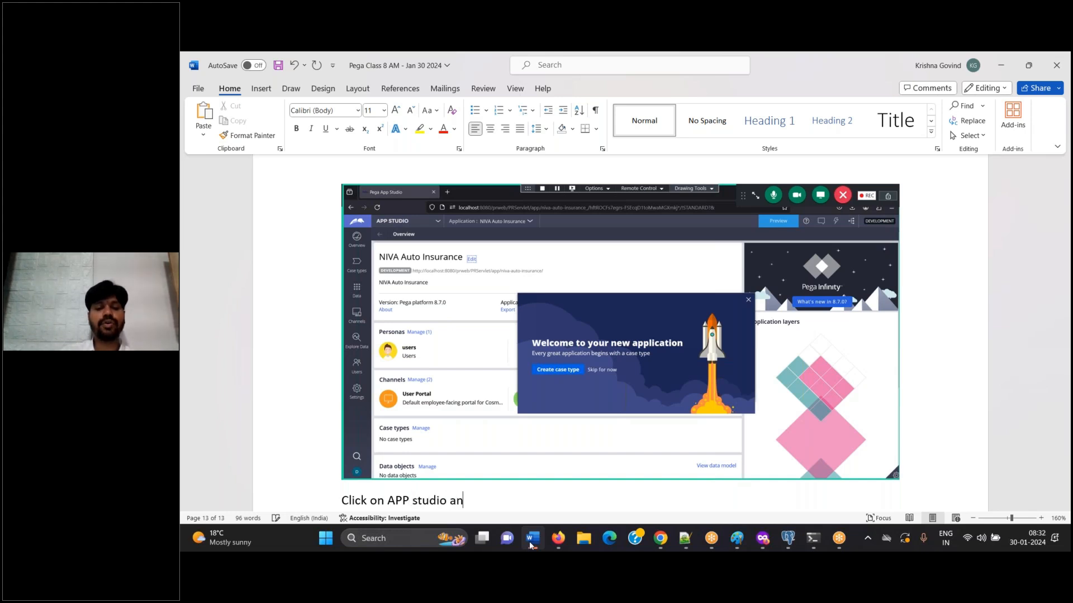
text(d choose DEV studio)
key(Return)
key(ctrl+s)
In Pega, switch the workspace from App Studio to Dev Studio and open the App explorer
click(558, 538)
click(276, 111)
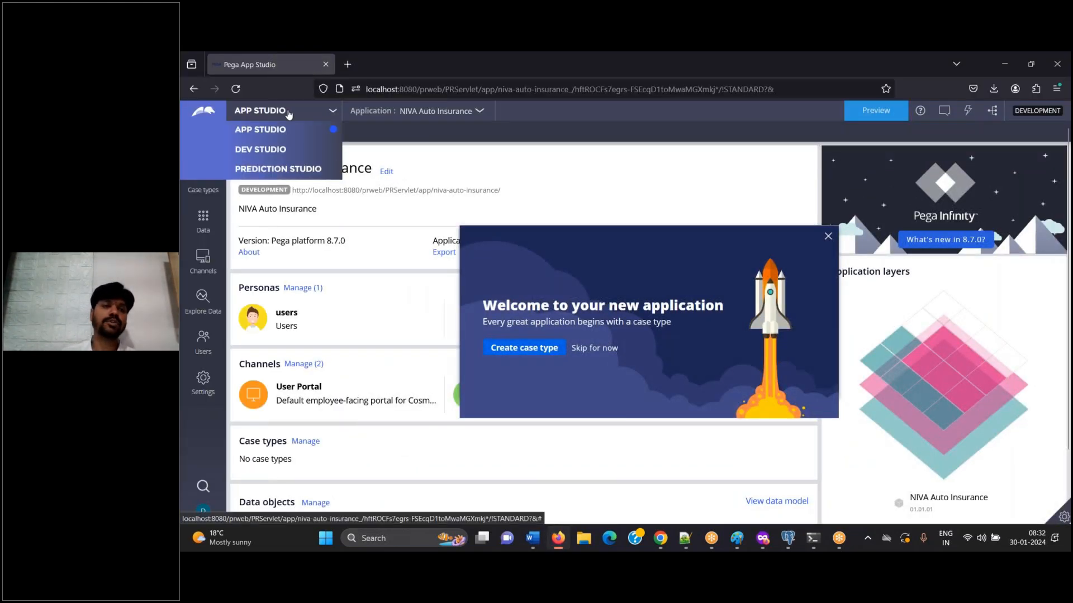
click(277, 150)
click(532, 539)
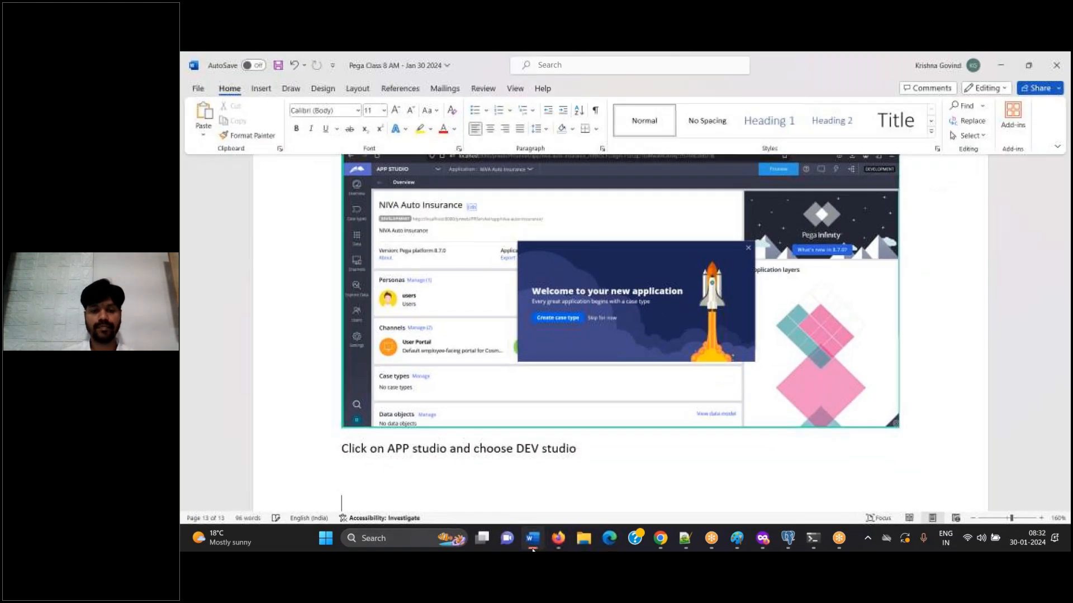
scroll(615, 324, up, 5)
click(558, 538)
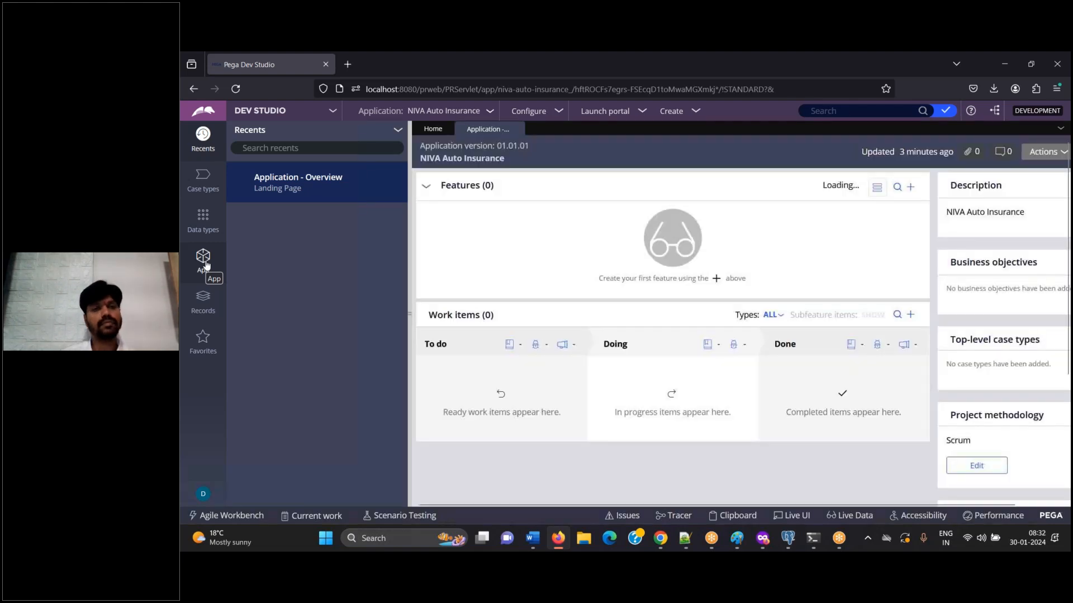
click(204, 260)
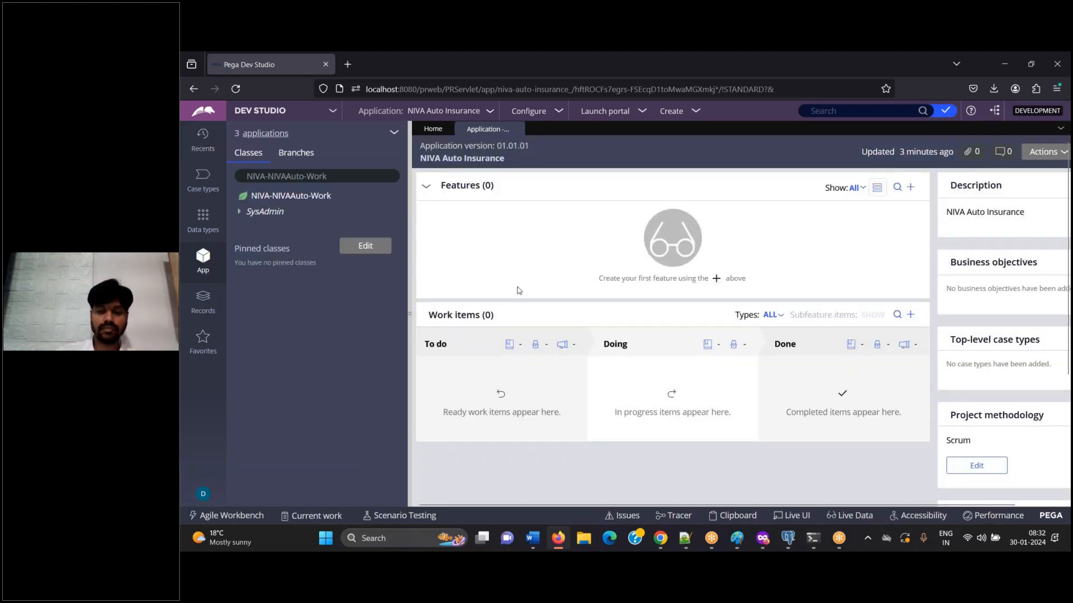
Add a note in Word pointing to the APP explorer on the left side, and return to Pega
click(532, 545)
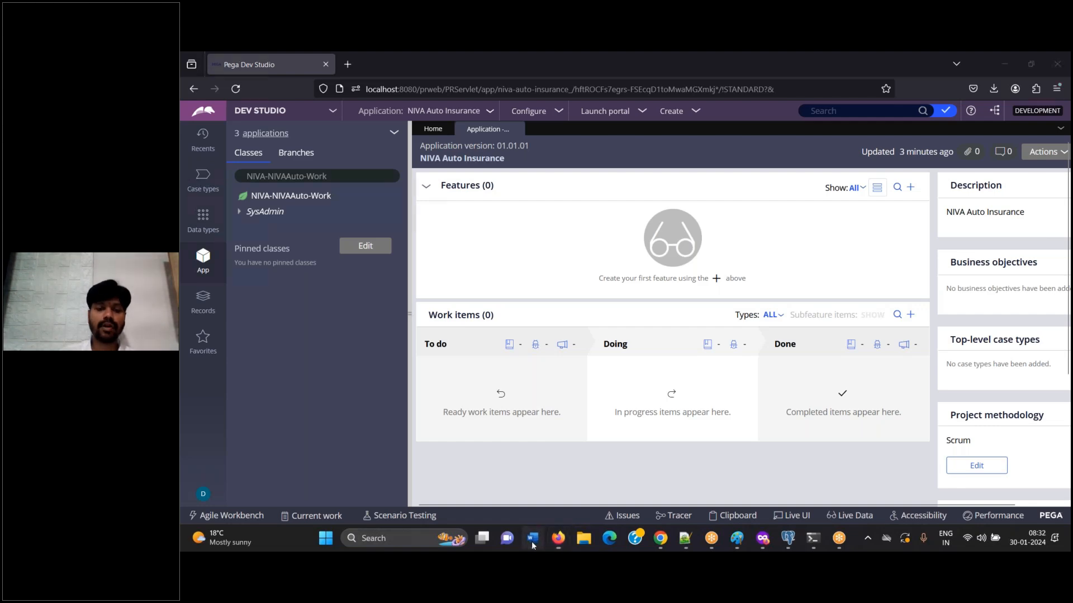
text(APP explorer on left pag)
text(el)
key(alt+Tab)
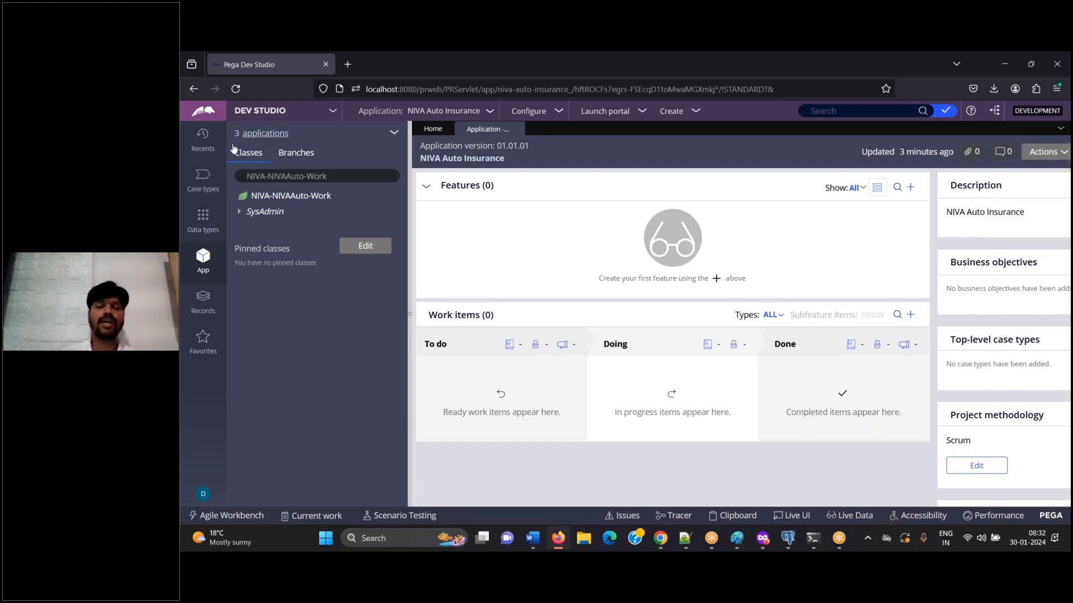
Expand the App explorer's applications list and document it in Word with "We have access to 3 apps." and "IMPL, FW and Pega Platform."
click(289, 134)
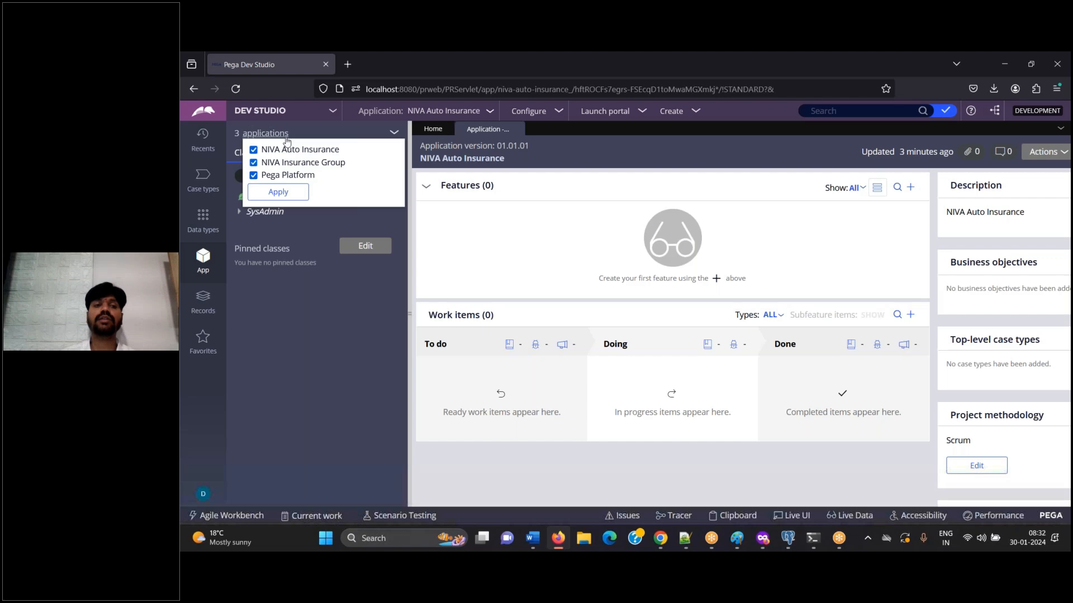
click(538, 541)
text(We )
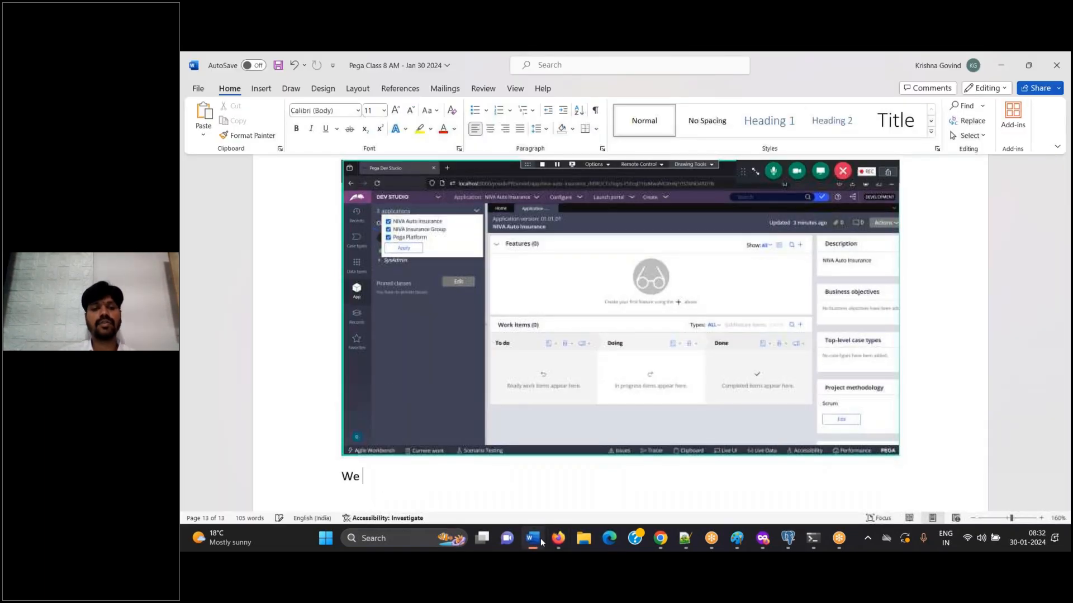
text(have access to 3 apps.)
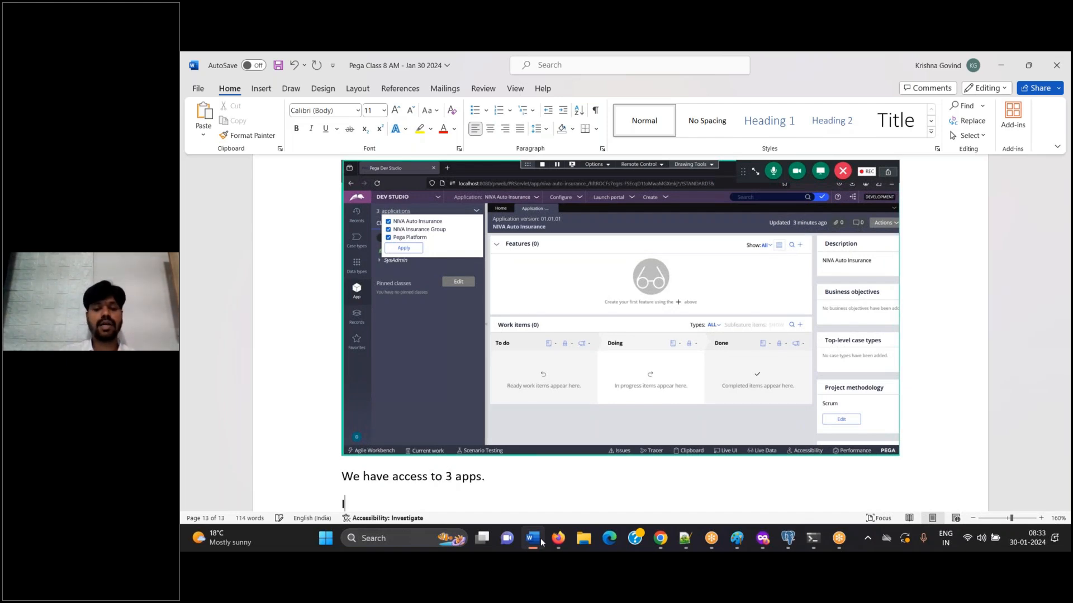
key(Return)
text(IMPL, FW and Pe)
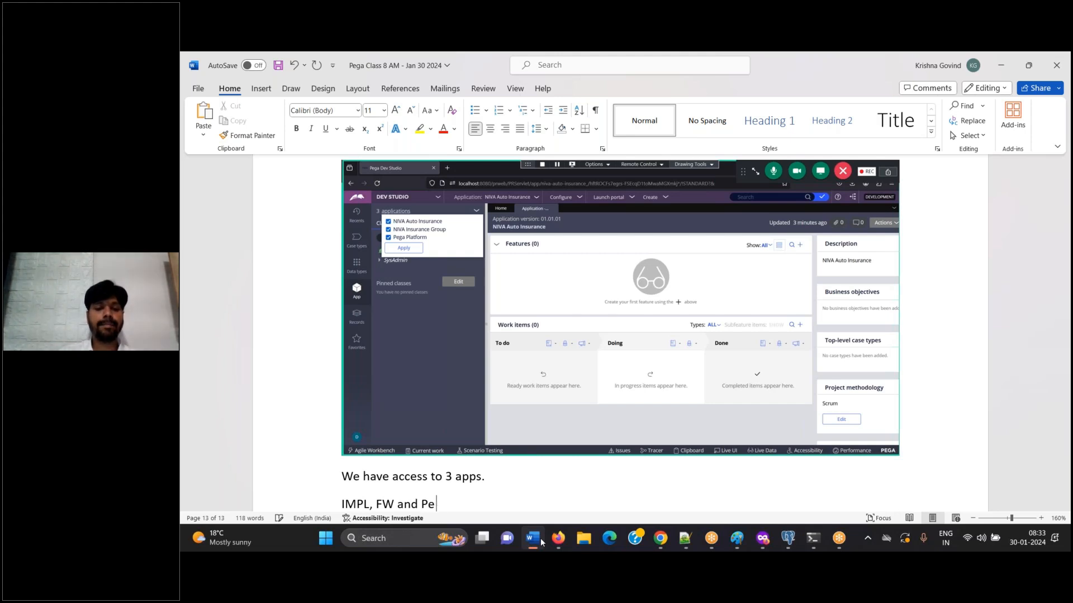
text(ga Platform.)
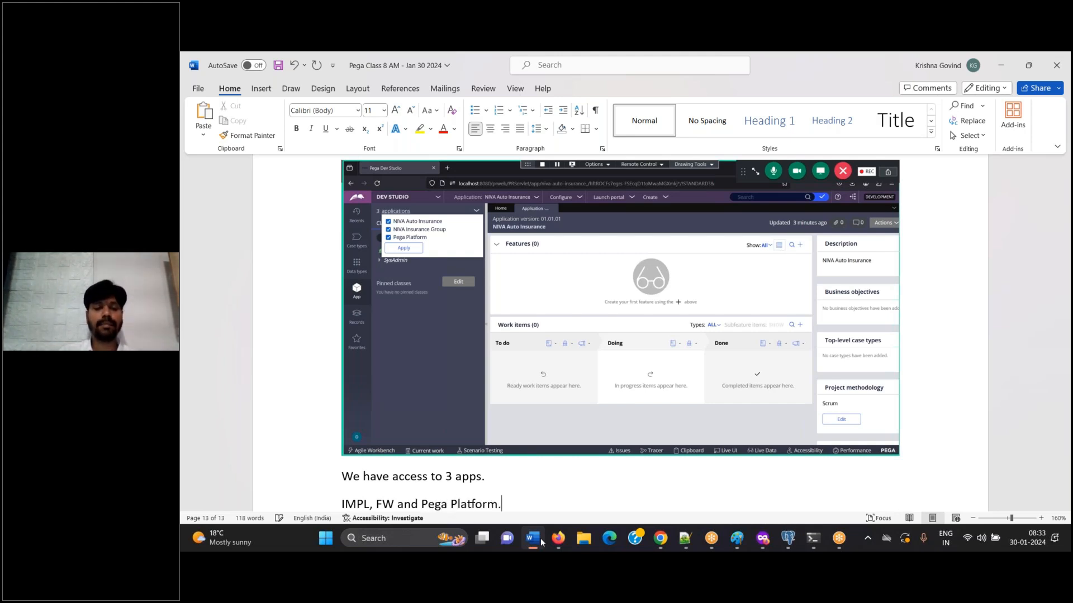
End the Word notes with the line "Done.", return to Pega and close the applications list
key(Return)
key(Tab)
key(BackSpace)
text(Done.)
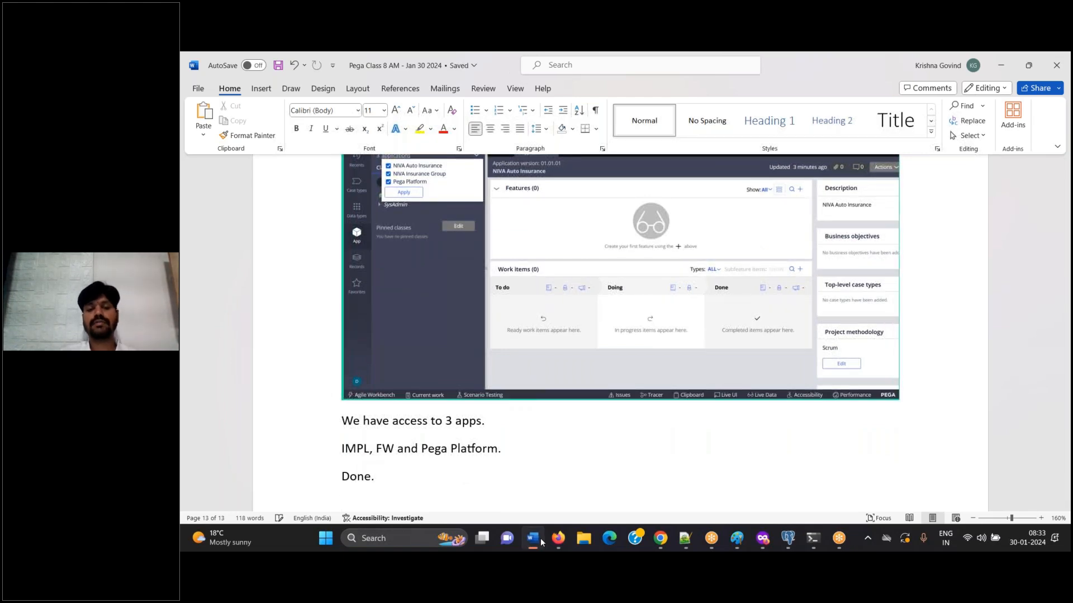
click(558, 538)
click(549, 247)
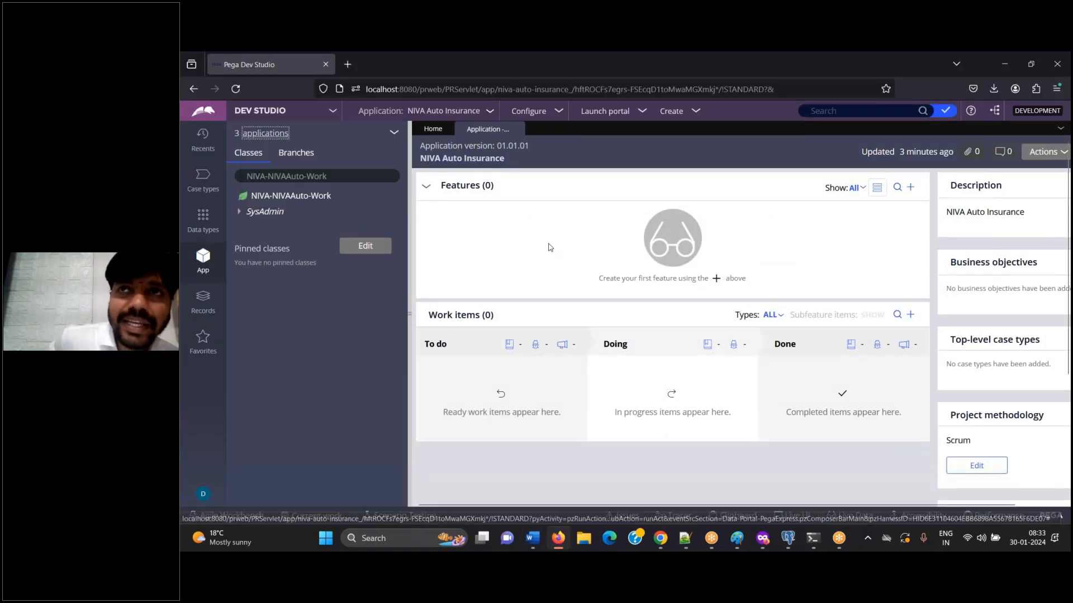